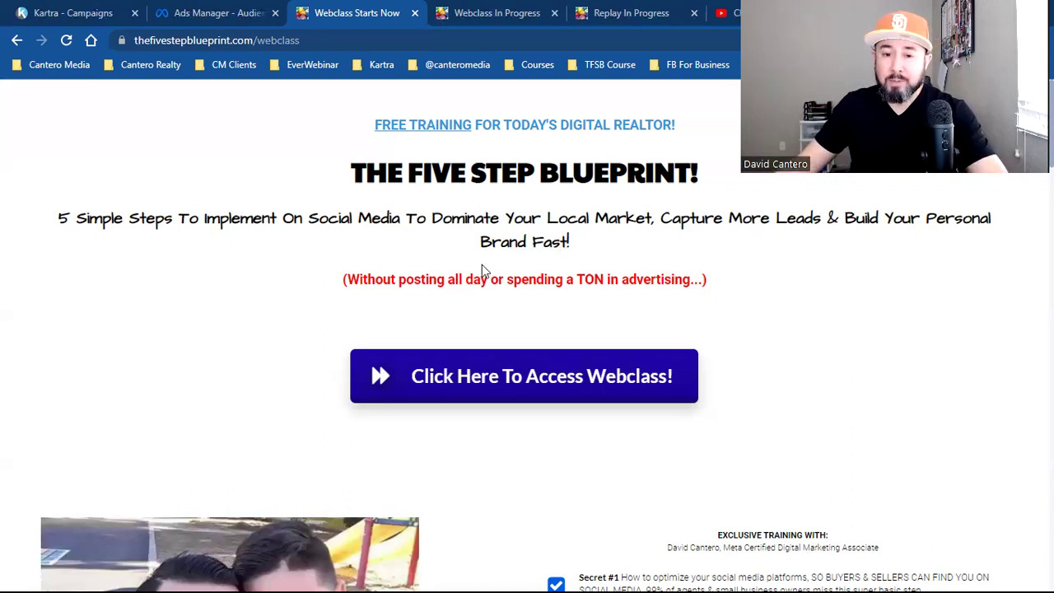
Check the full web addresses of the Webclass Starts Now, Webclass In Progress and Replay In Progress pages.
left_click(219, 48)
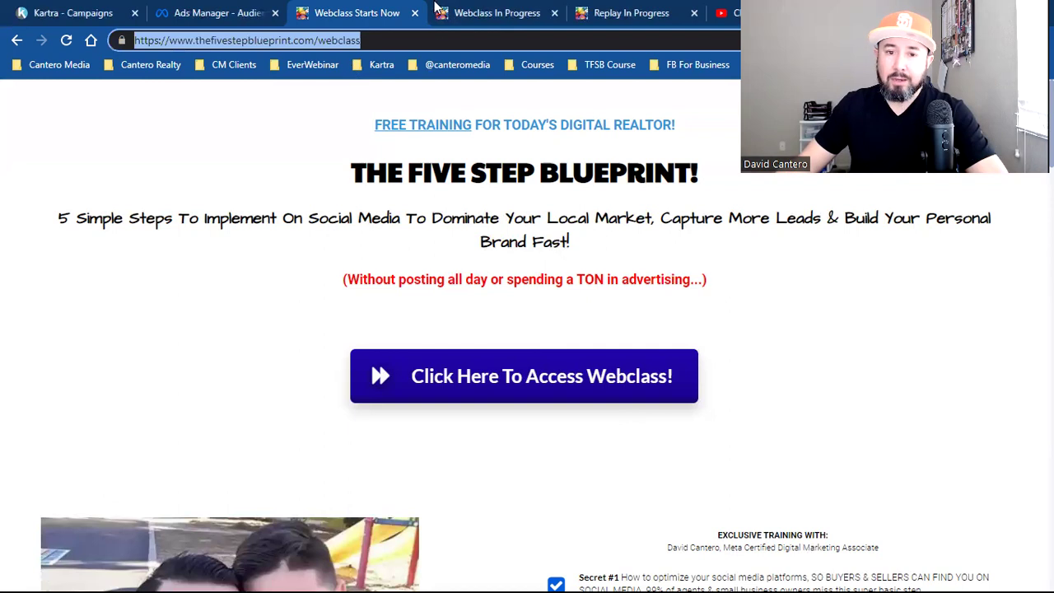
left_click(462, 6)
left_click(343, 41)
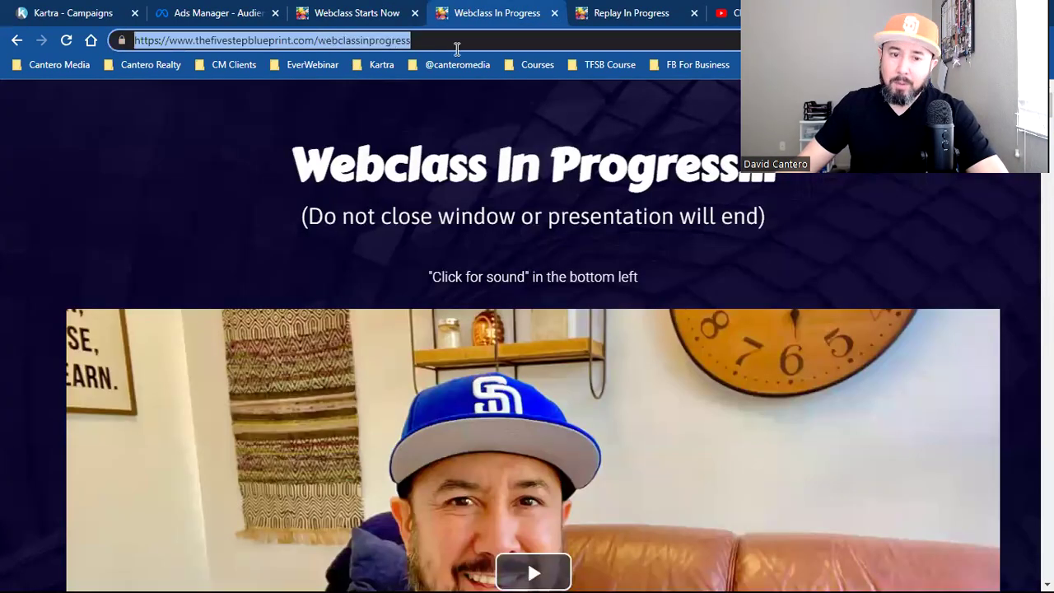
left_click(605, 10)
left_click(325, 41)
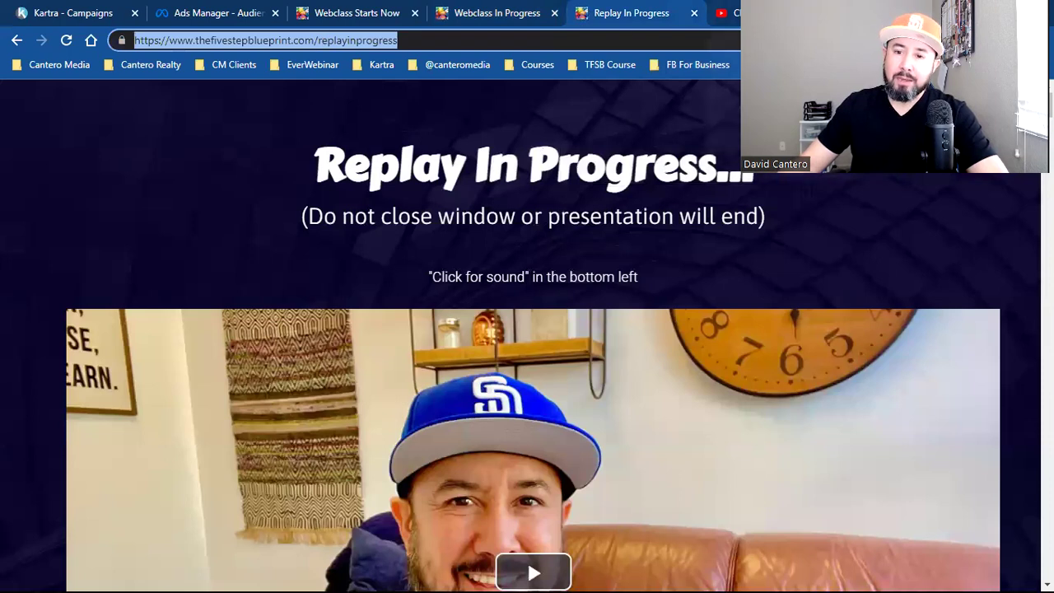
Replace the YouTube tab with one showing the Cantero Media Facebook page's Videos section, and browse the uploaded videos.
left_click(835, 13)
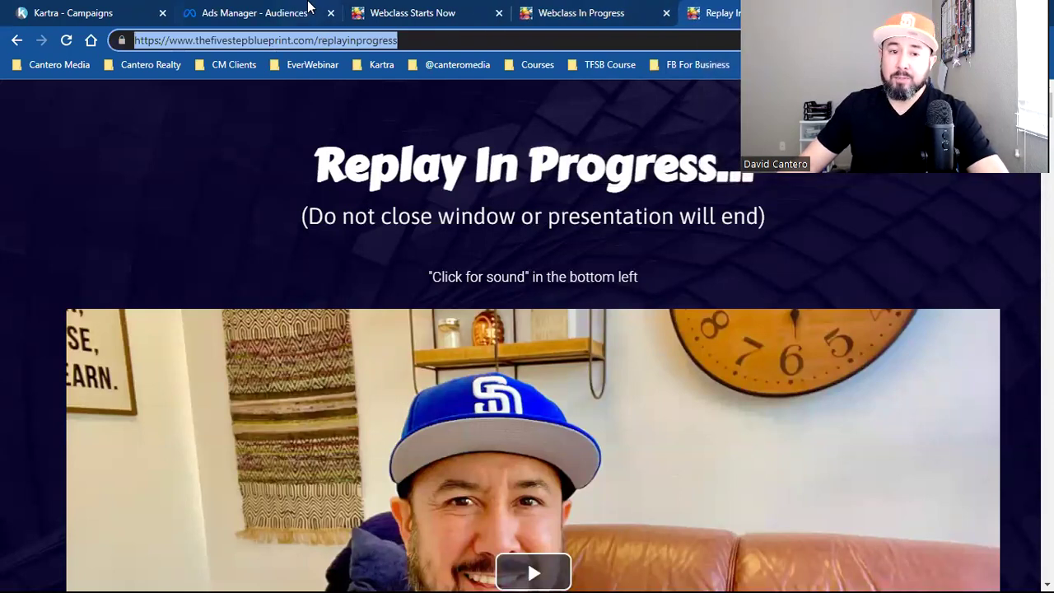
key("ctrl+t")
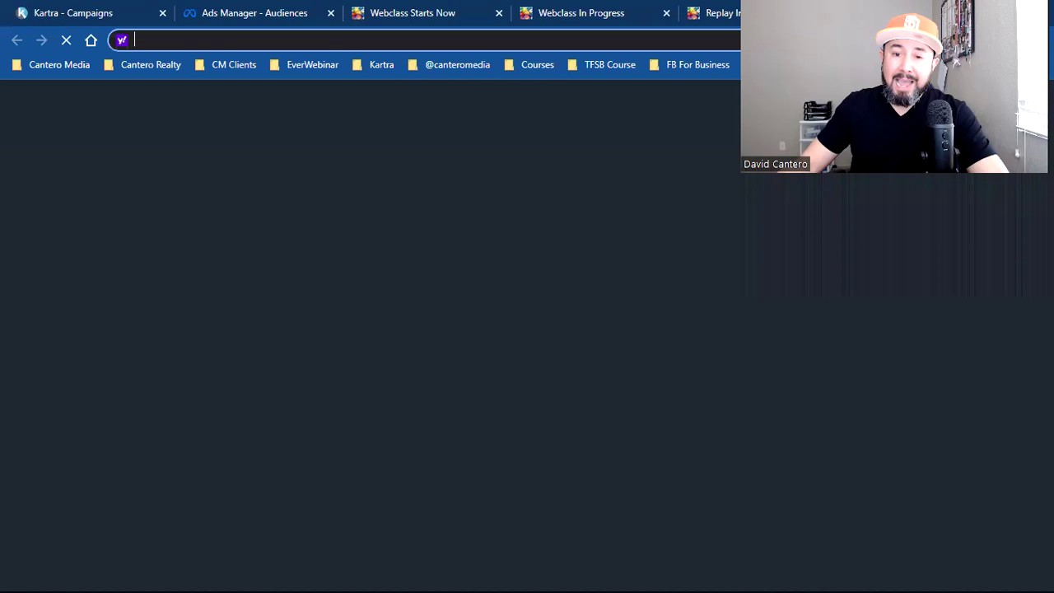
left_click(455, 67)
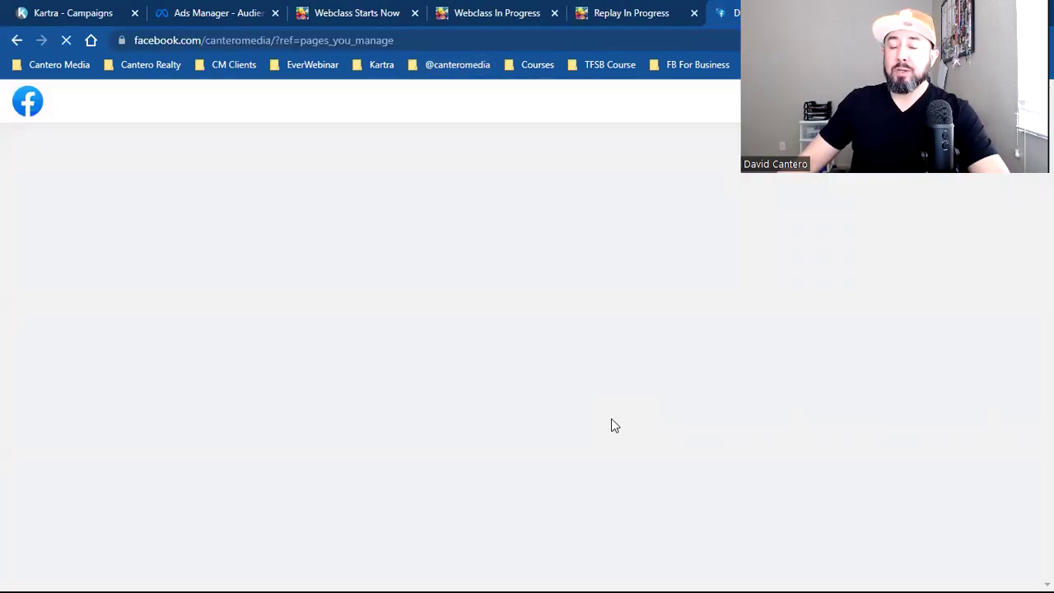
scroll(567, 415, "down", 3)
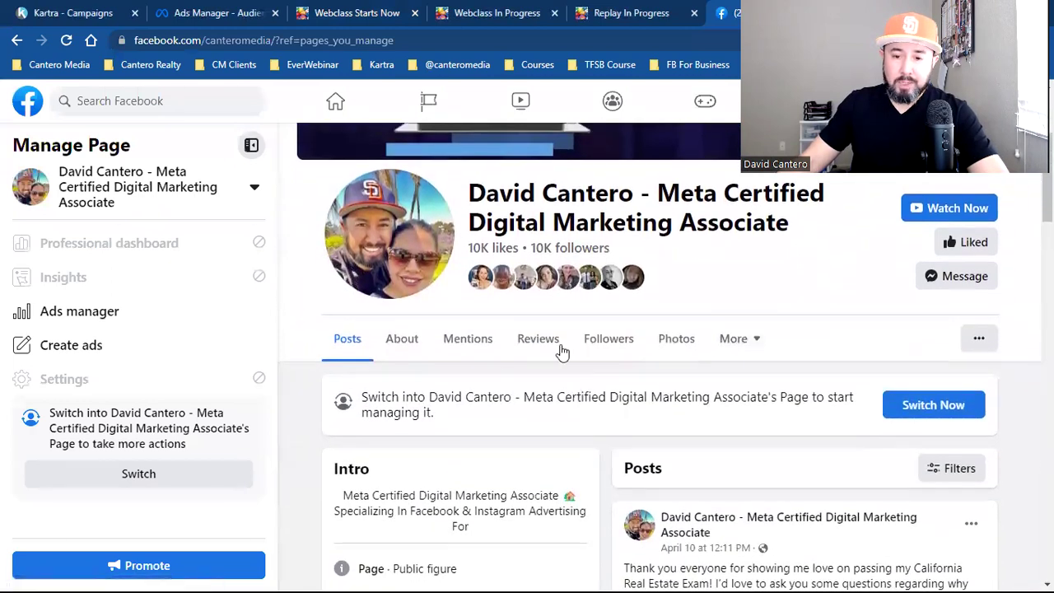
left_click(752, 351)
left_click(748, 384)
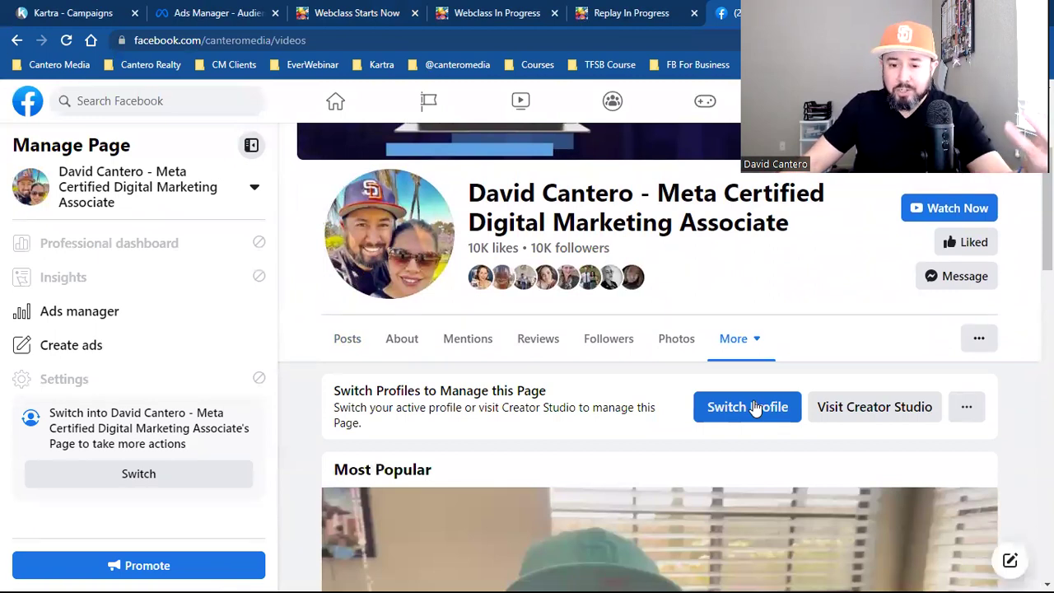
scroll(754, 407, "down", 3)
scroll(754, 404, "down", 1)
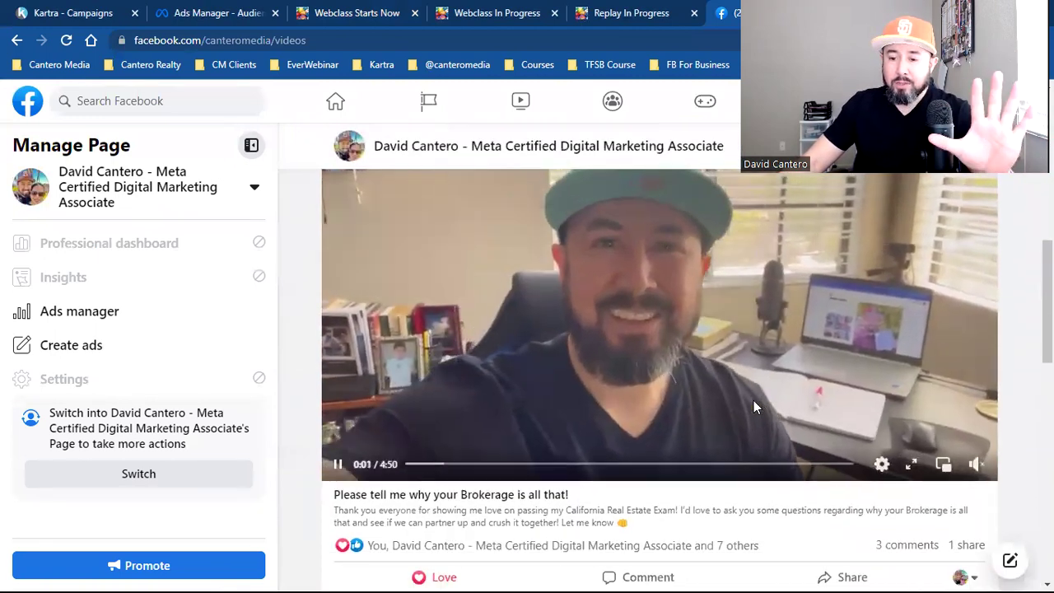
scroll(753, 404, "down", 4)
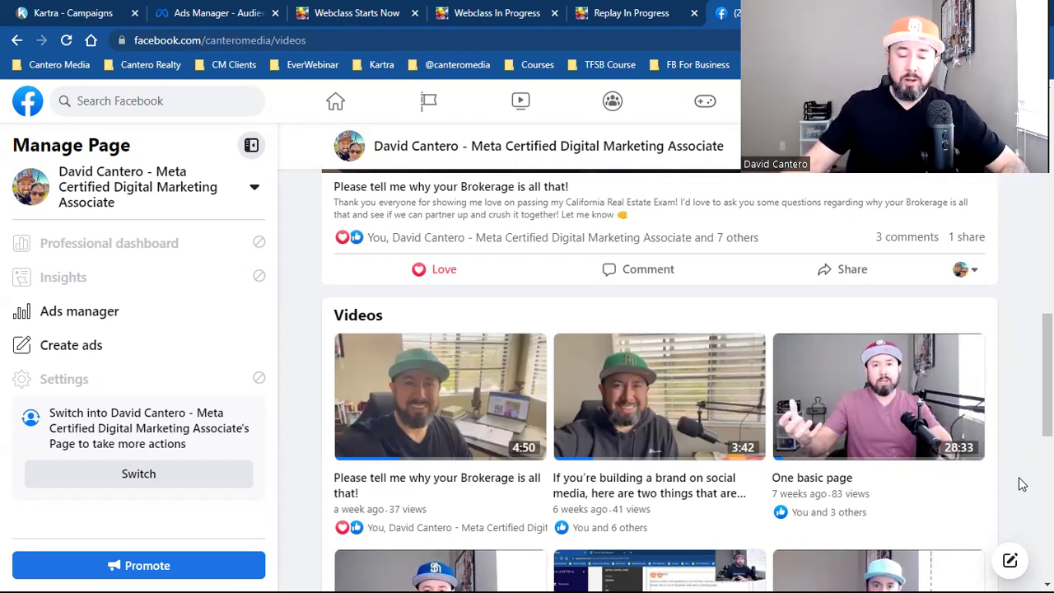
scroll(1021, 484, "down", 3)
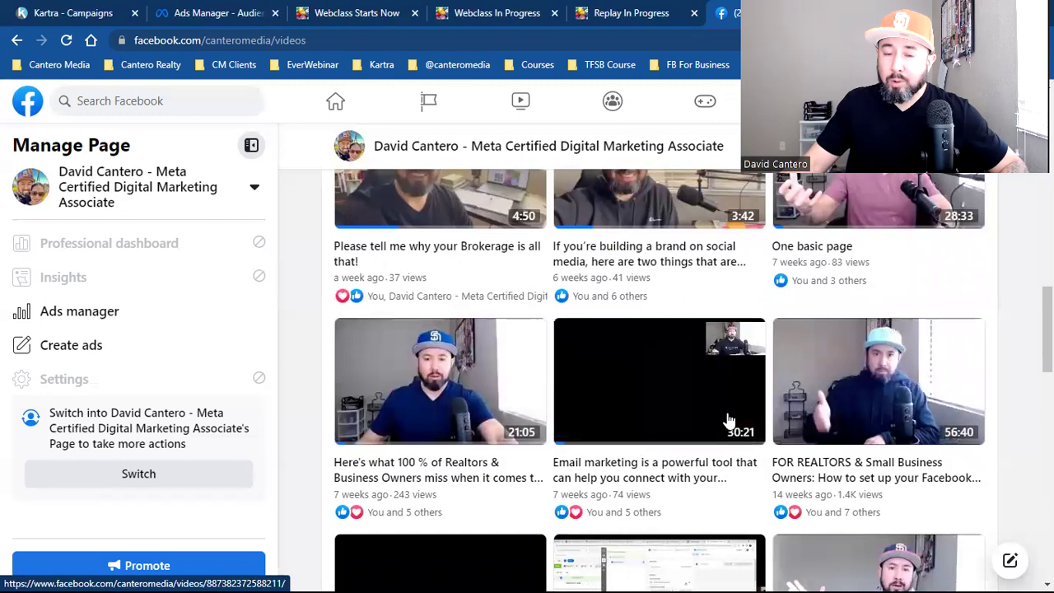
scroll(632, 313, "up", 7)
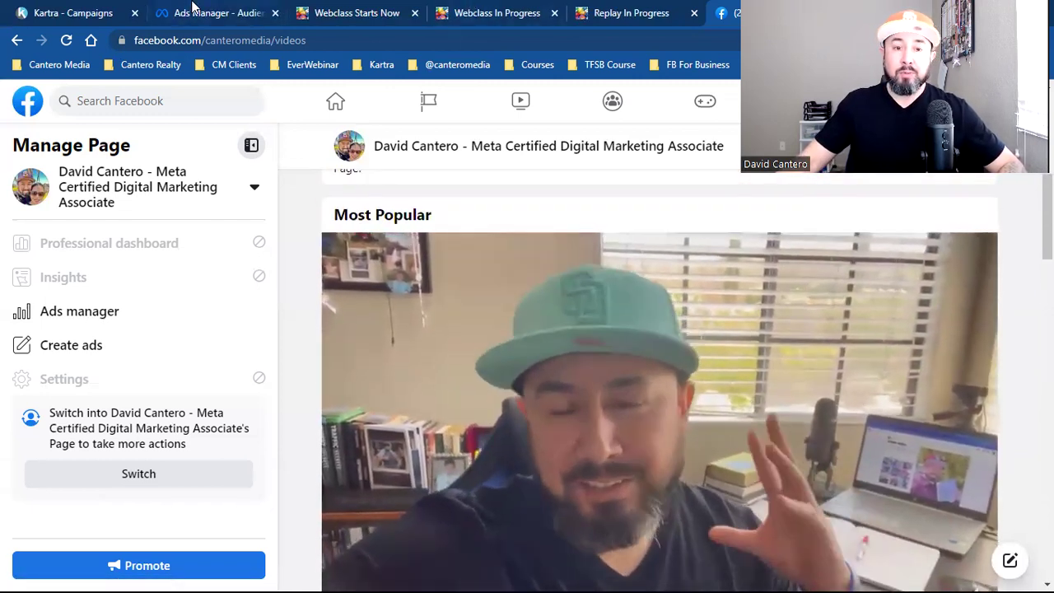
Go to business.facebook.com in a new browser tab, without the suggested Ads Manager path.
left_click(193, 8)
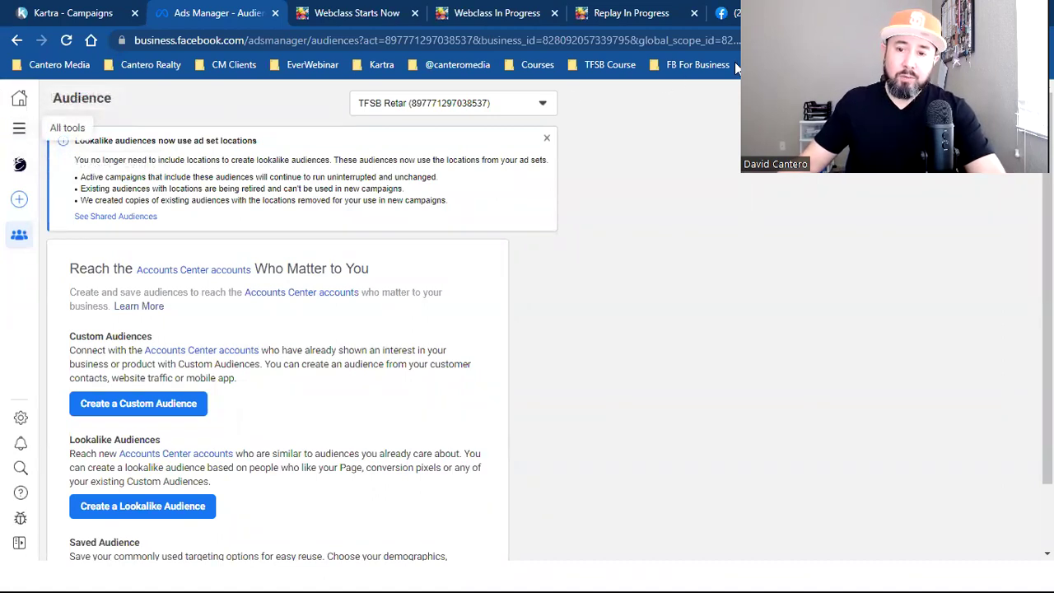
key("ctrl+t")
type("BU")
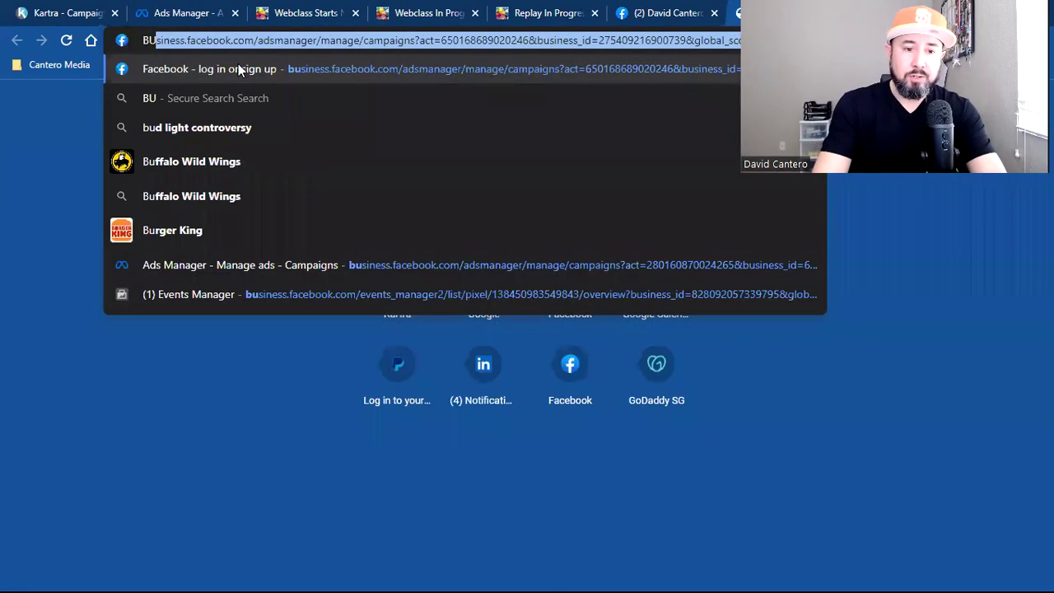
key("BackSpace")
key("BackSpace")
key("BackSpace")
type("busin")
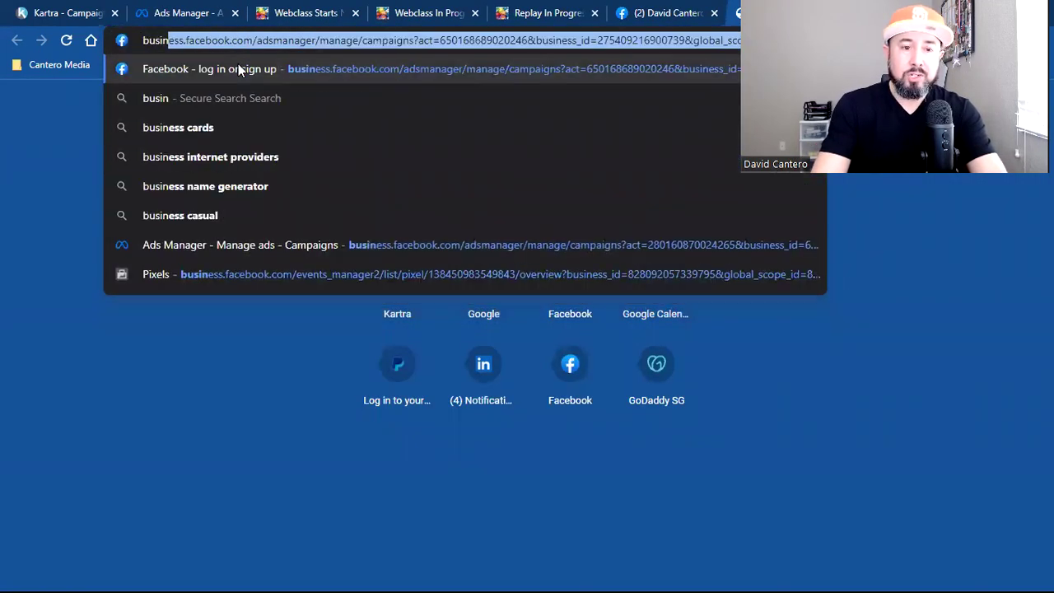
type("e")
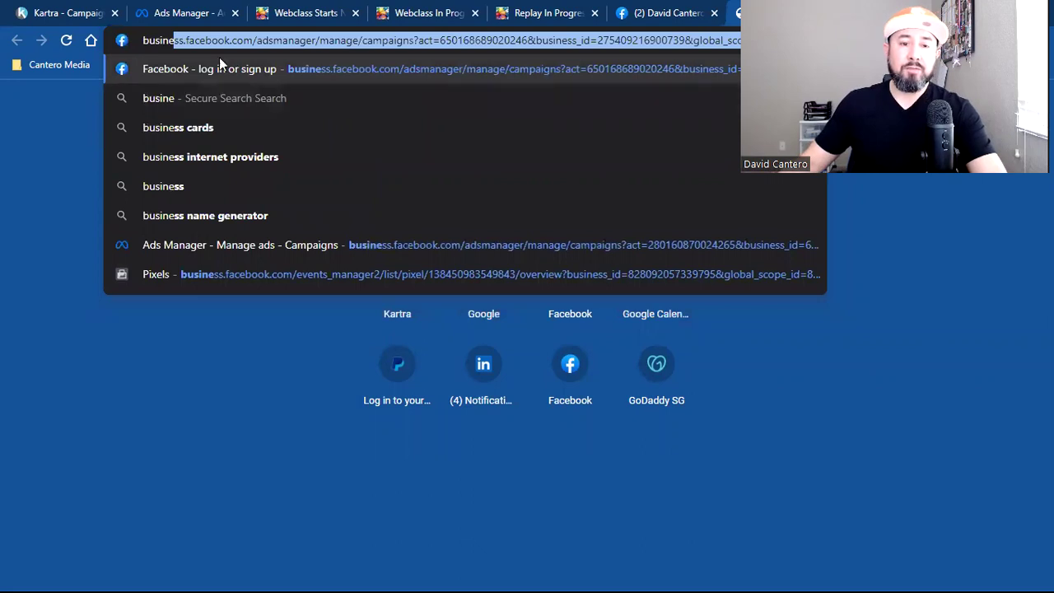
double_click(267, 42)
left_click(279, 38)
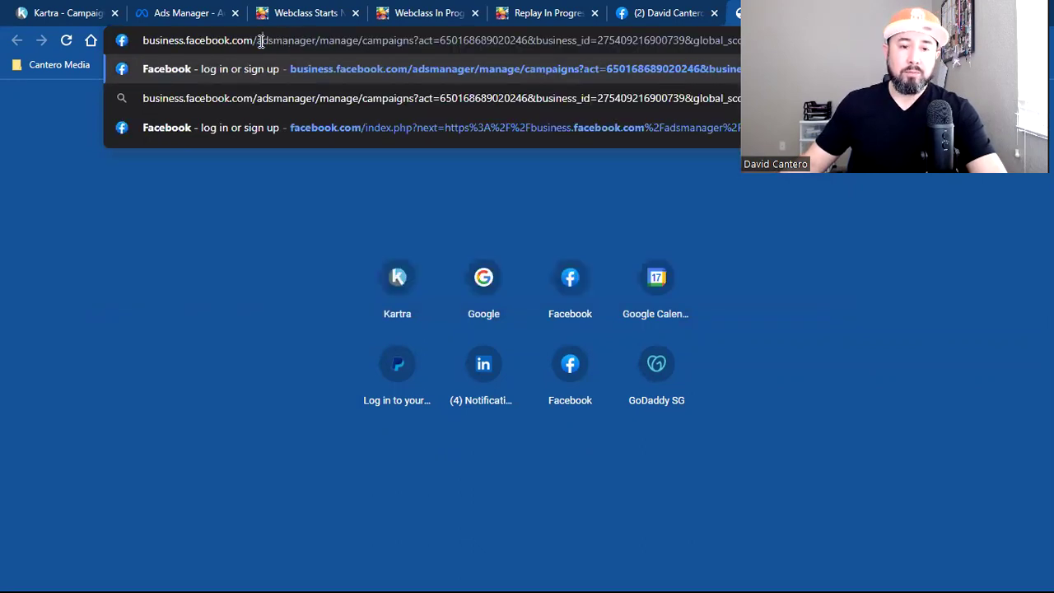
left_click_drag(261, 40, 791, 42)
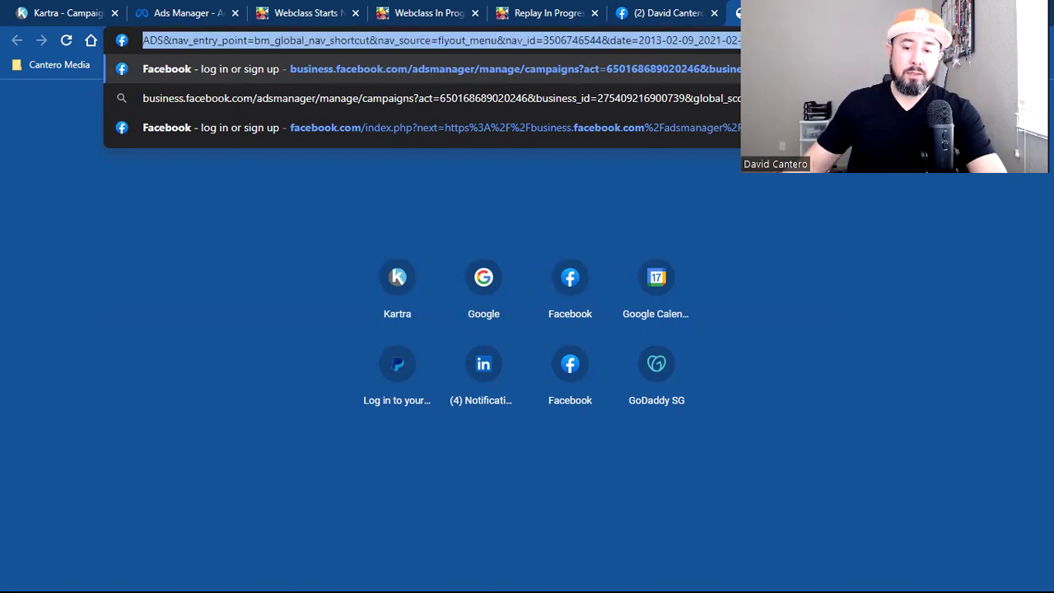
key("BackSpace")
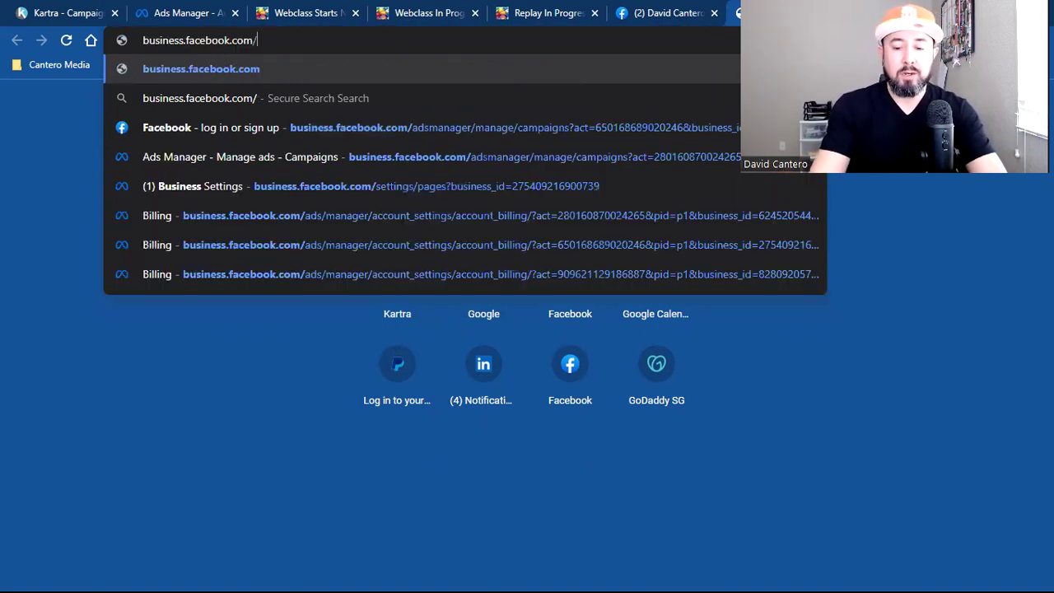
key("Return")
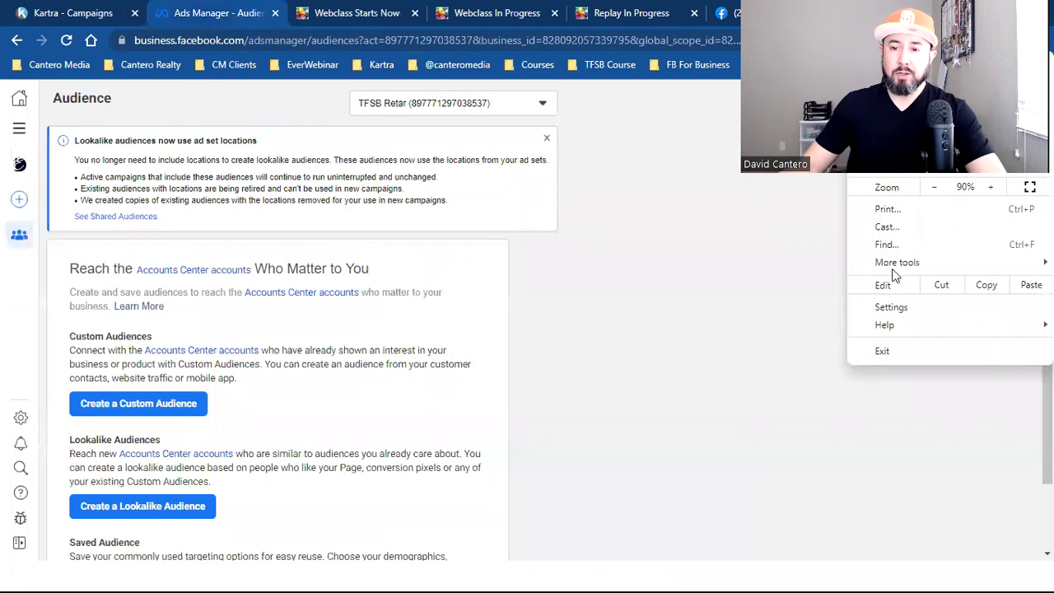
Open business.facebook.com in an incognito window and review the login and account creation options.
key("Escape")
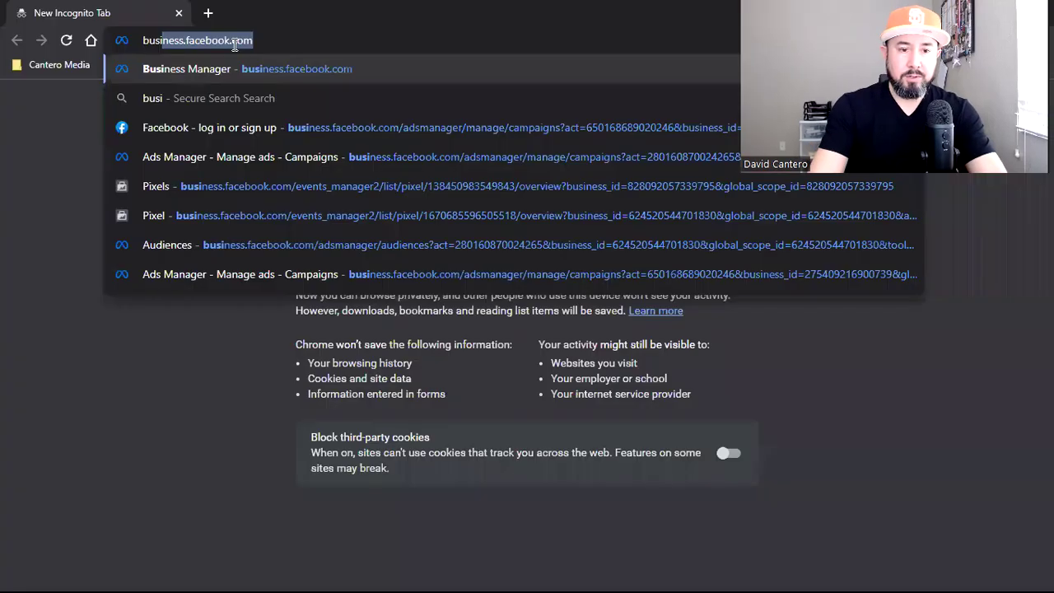
key("Return")
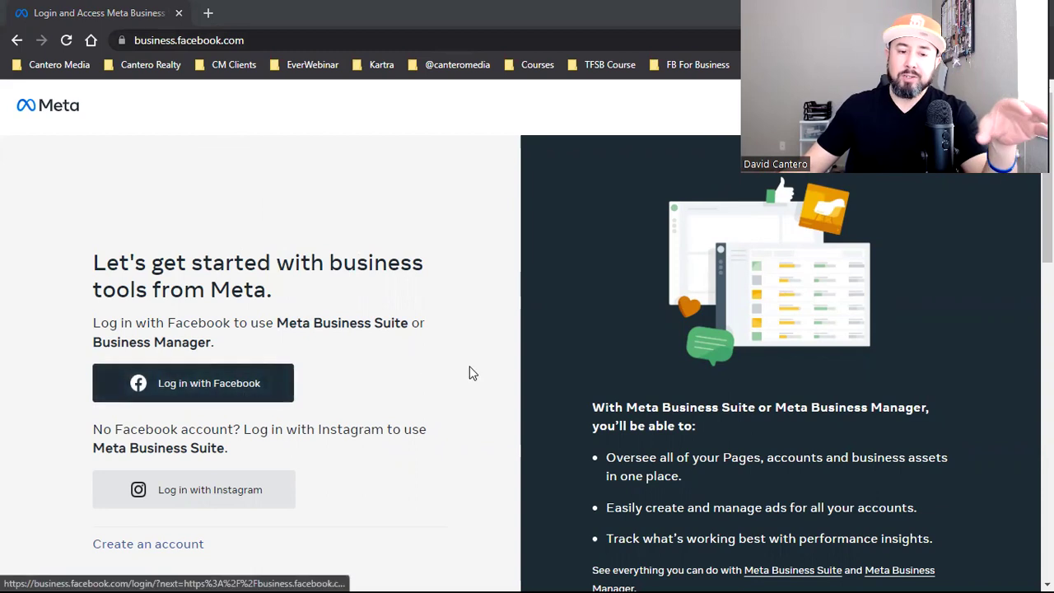
scroll(470, 371, "down", 4)
scroll(259, 403, "up", 2)
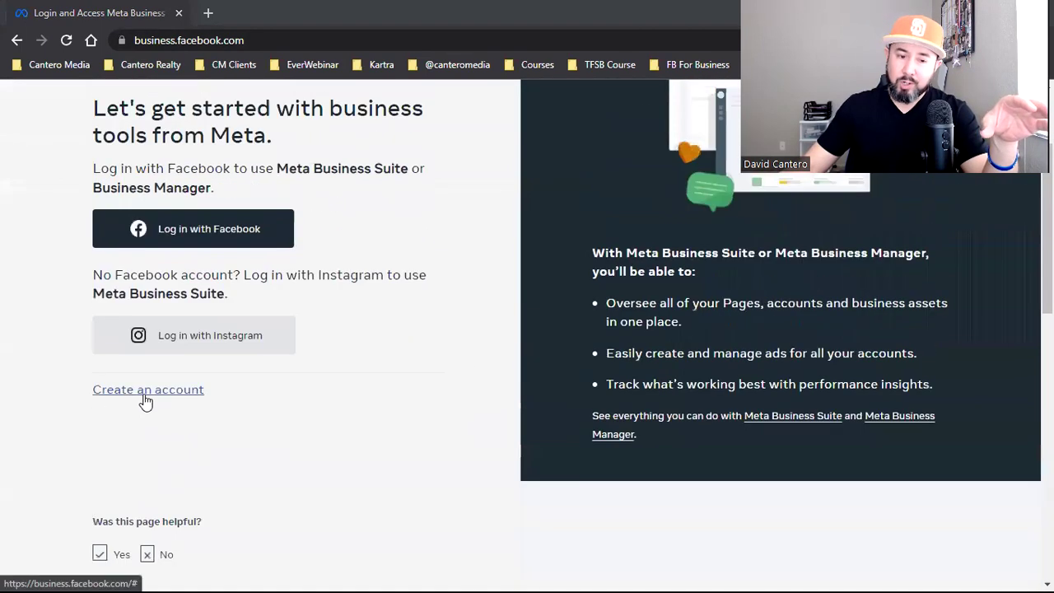
scroll(150, 397, "up", 2)
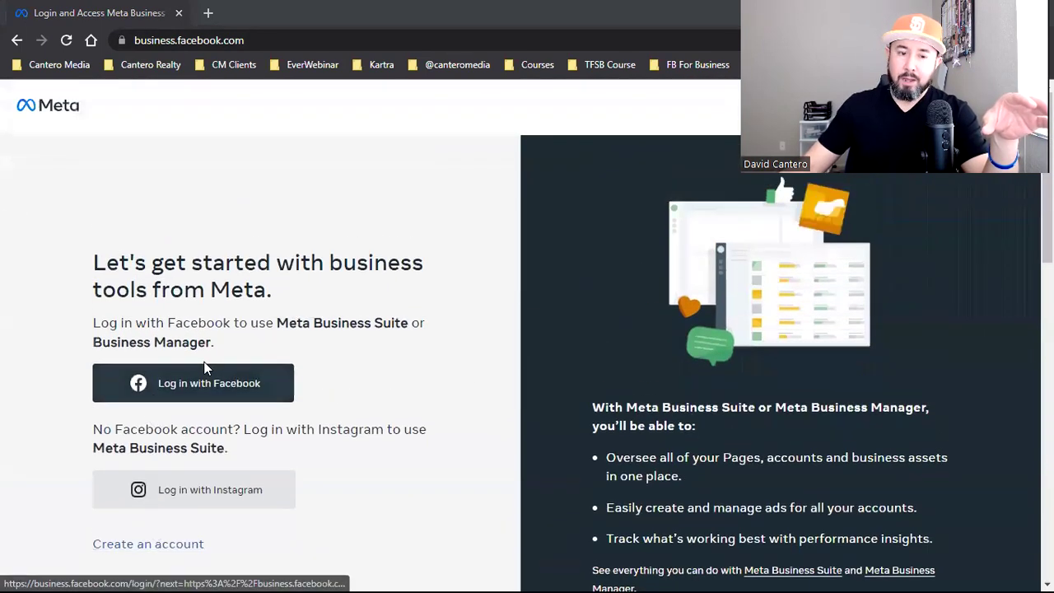
scroll(256, 311, "down", 2)
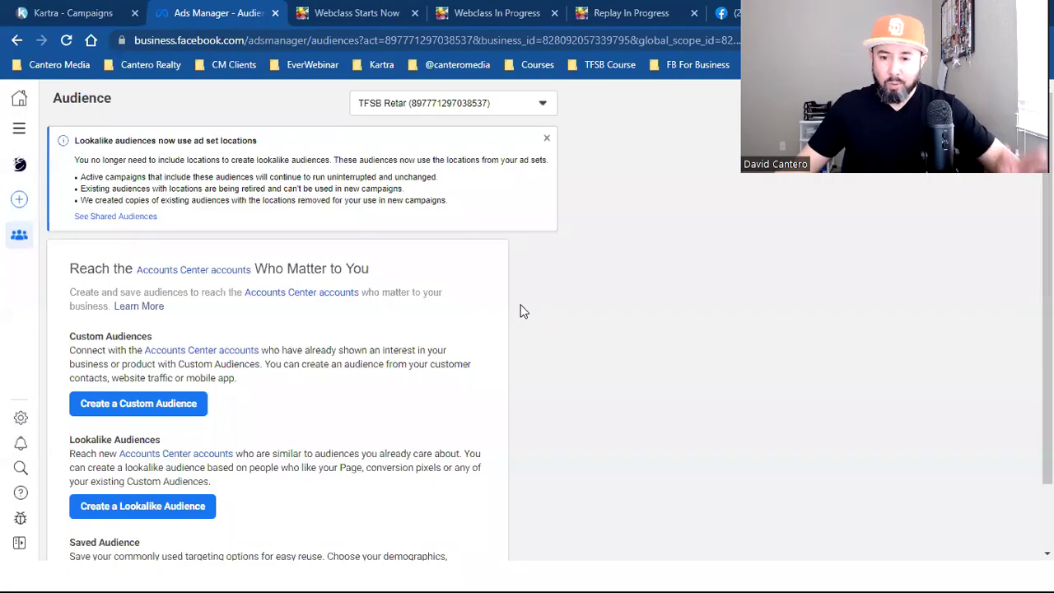
Open Audiences for the TFSB Retar ad account and dismiss the notice about lookalike audiences.
left_click(21, 134)
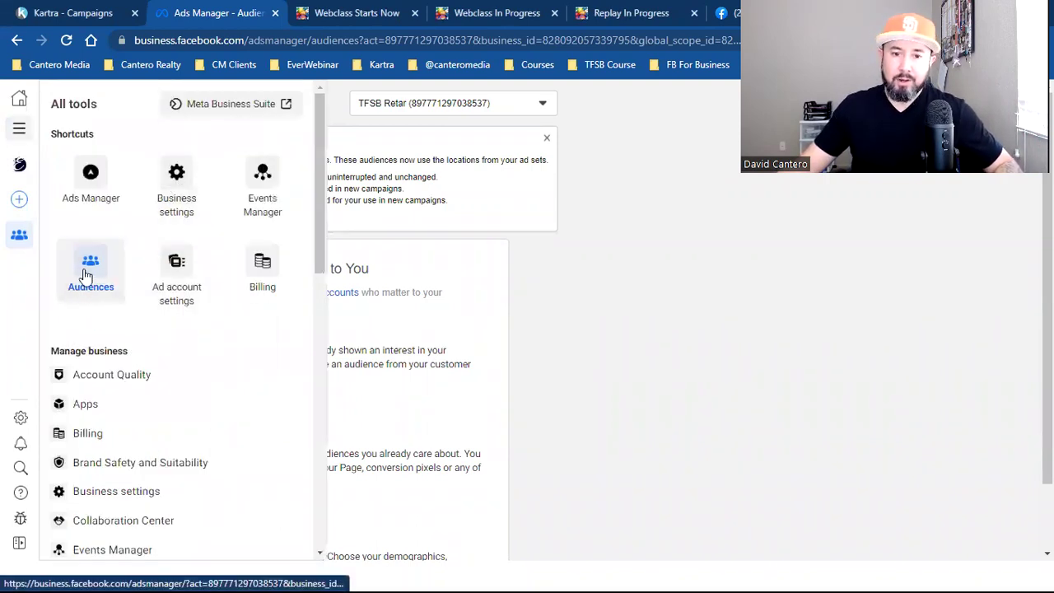
left_click(85, 273)
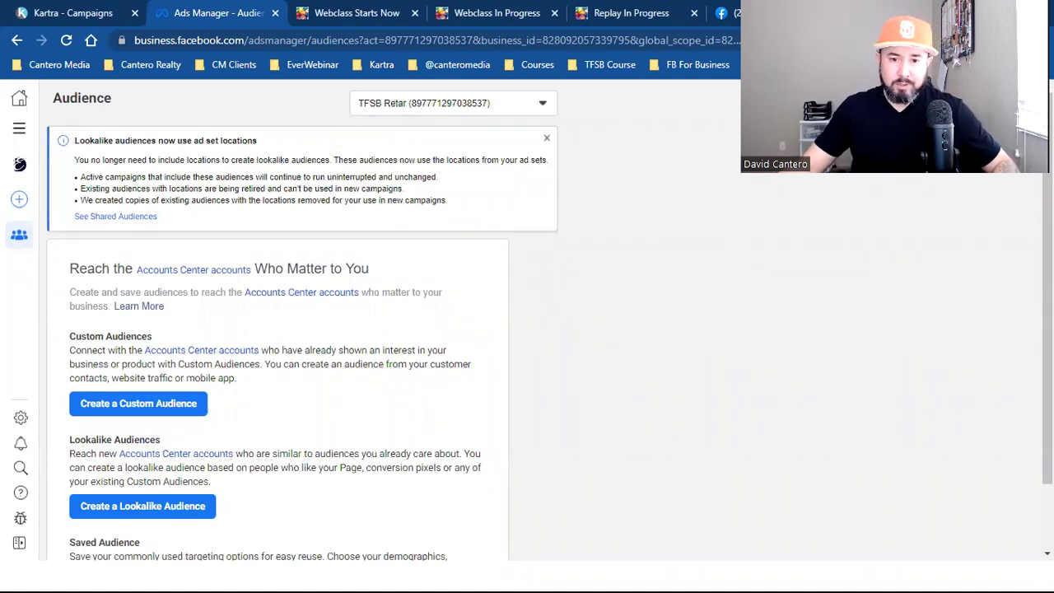
left_click(546, 138)
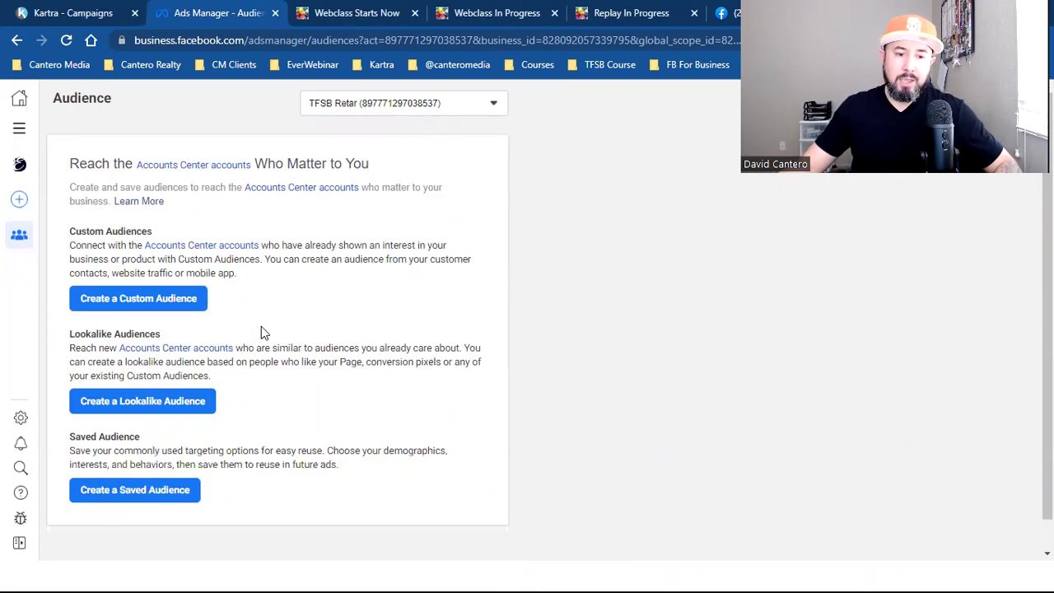
Start a custom audience with Website as its source and set its event to People who visited specific web pages.
left_click(183, 301)
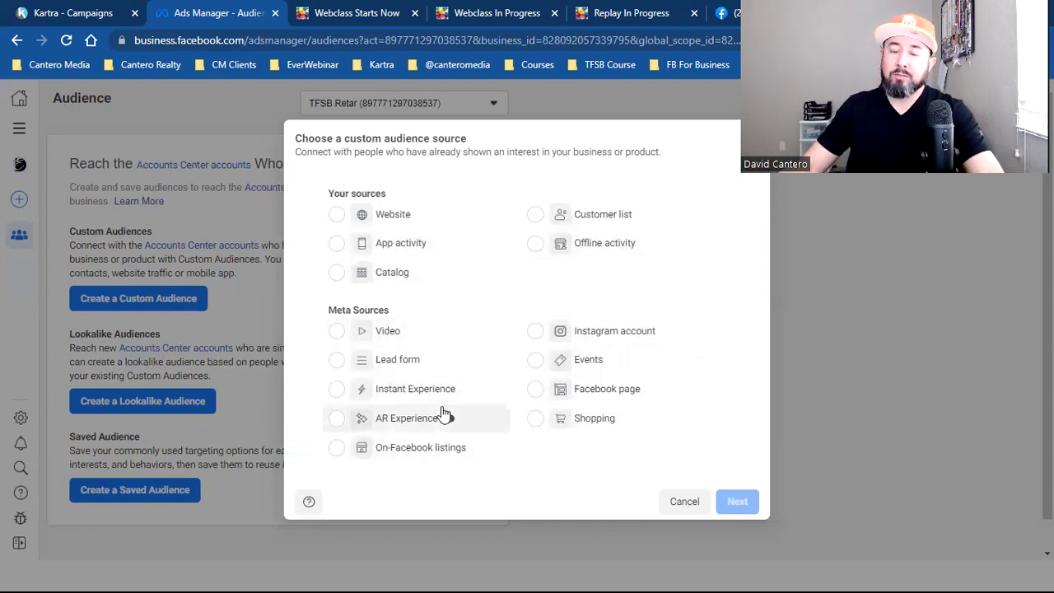
left_click(450, 348)
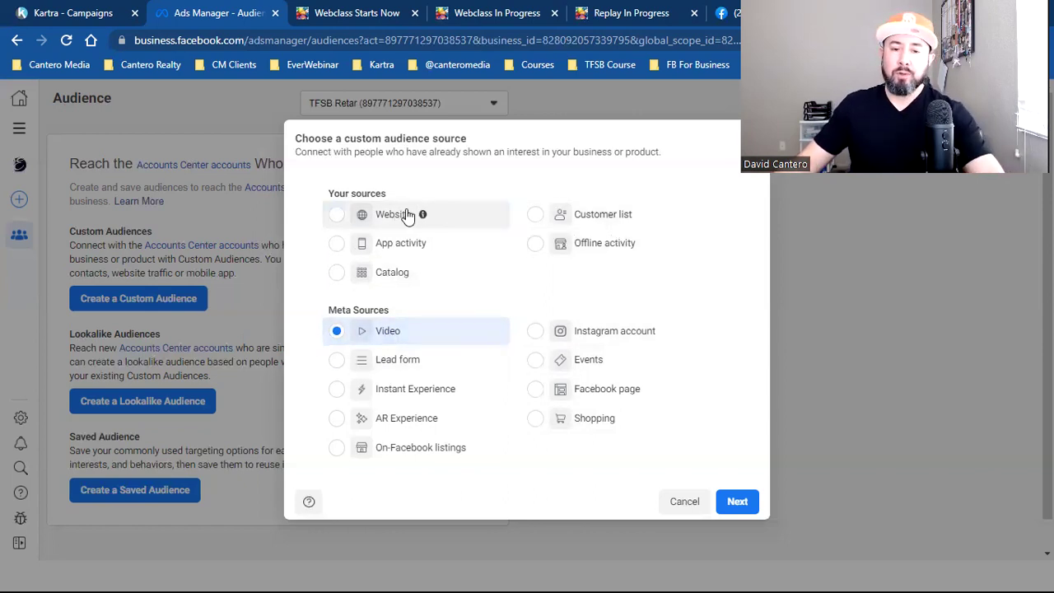
left_click(378, 215)
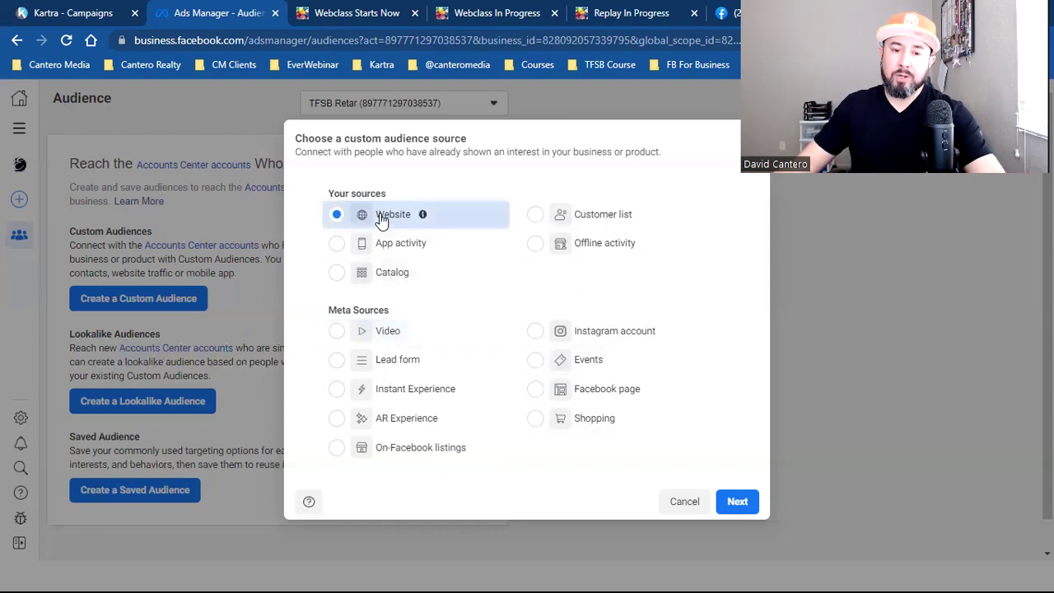
left_click(736, 501)
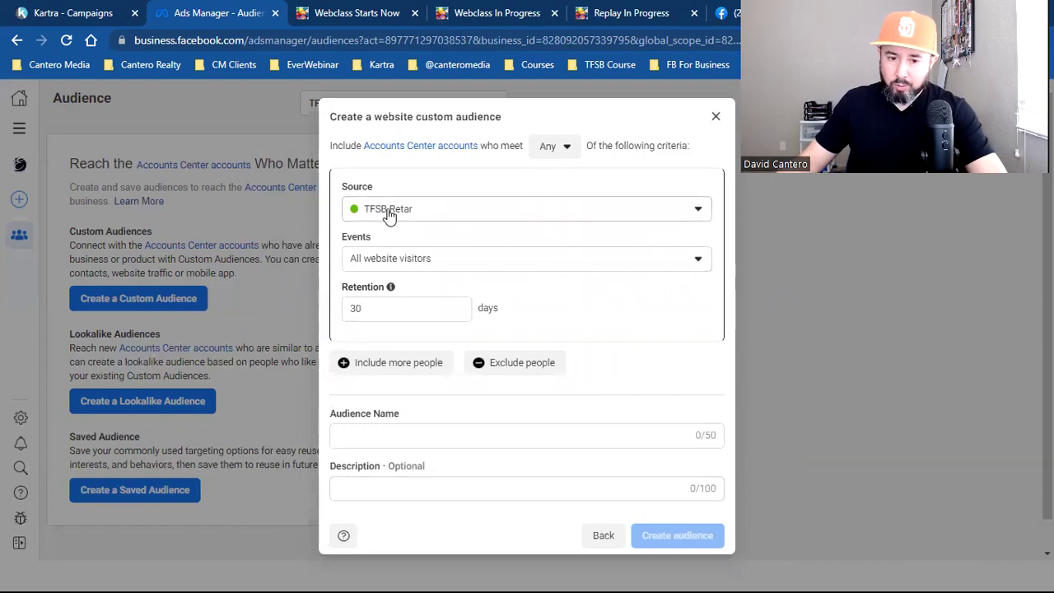
left_click(446, 262)
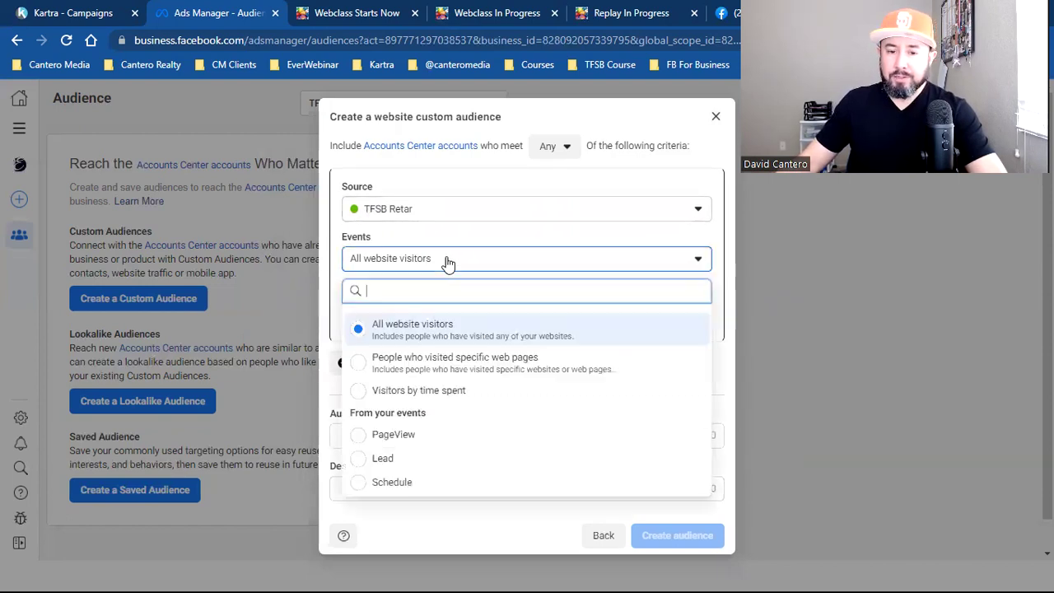
left_click(483, 370)
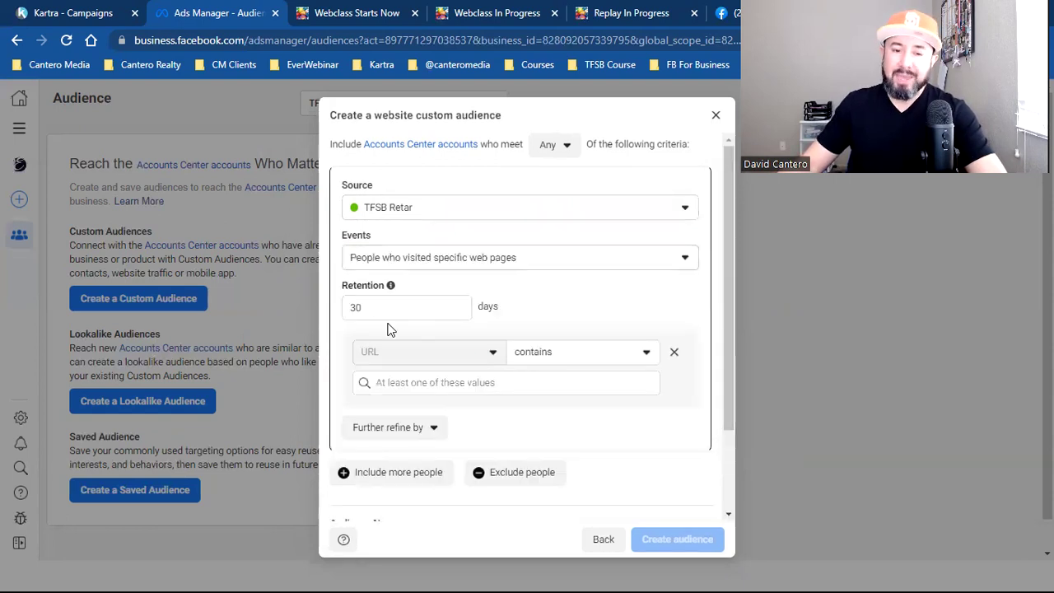
left_click(333, 8)
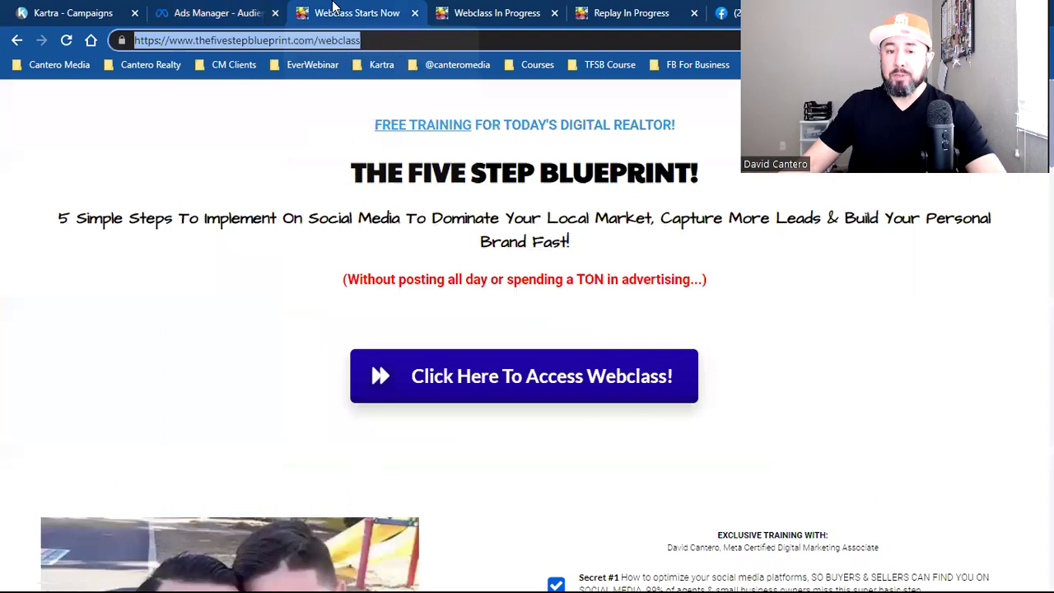
left_click(275, 39)
left_click_drag(369, 40, 199, 31)
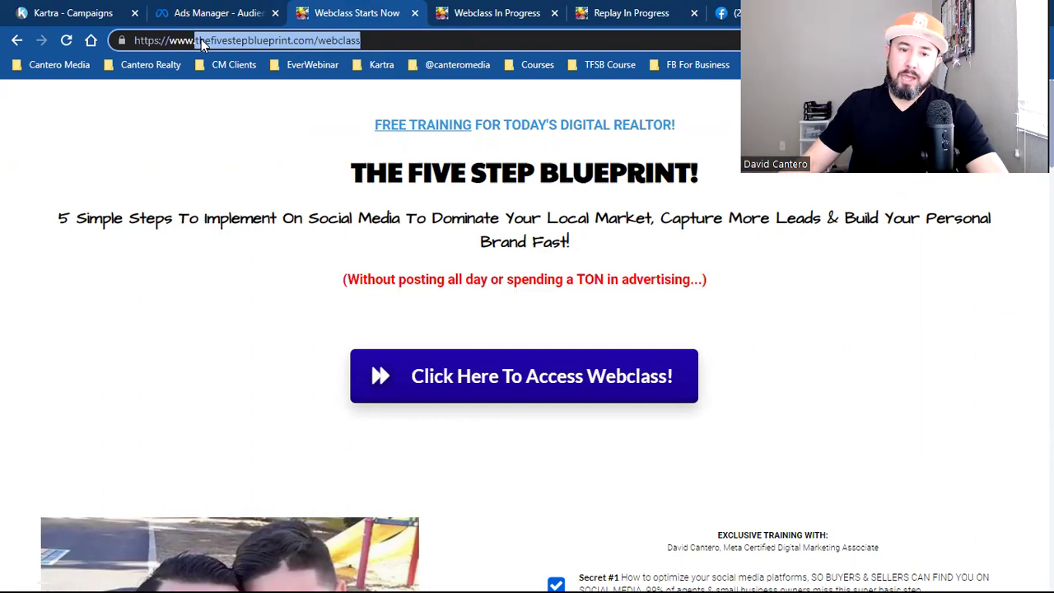
right_click(201, 39)
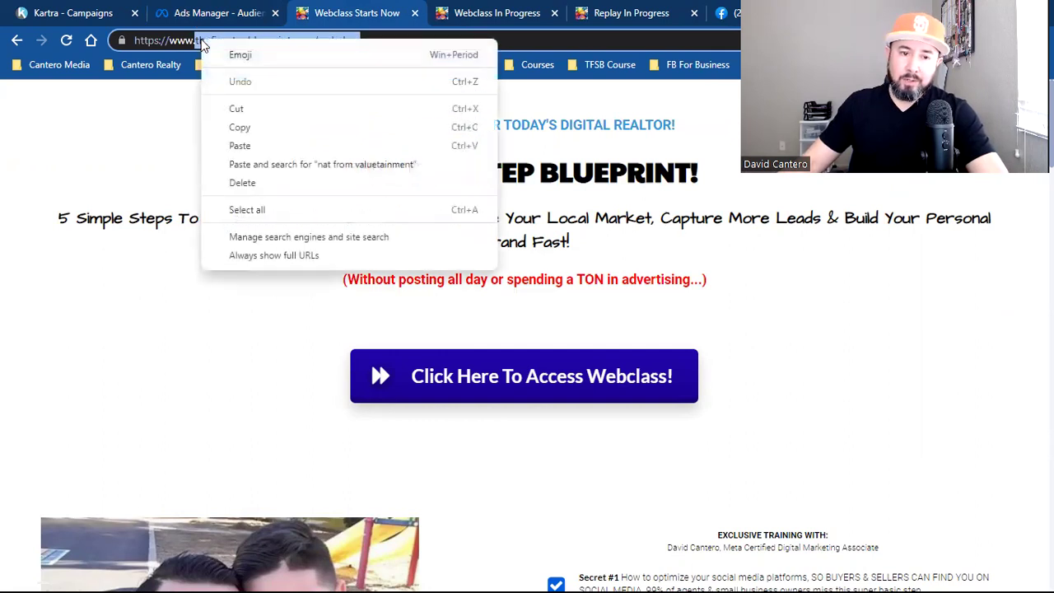
left_click(270, 126)
left_click(486, 376)
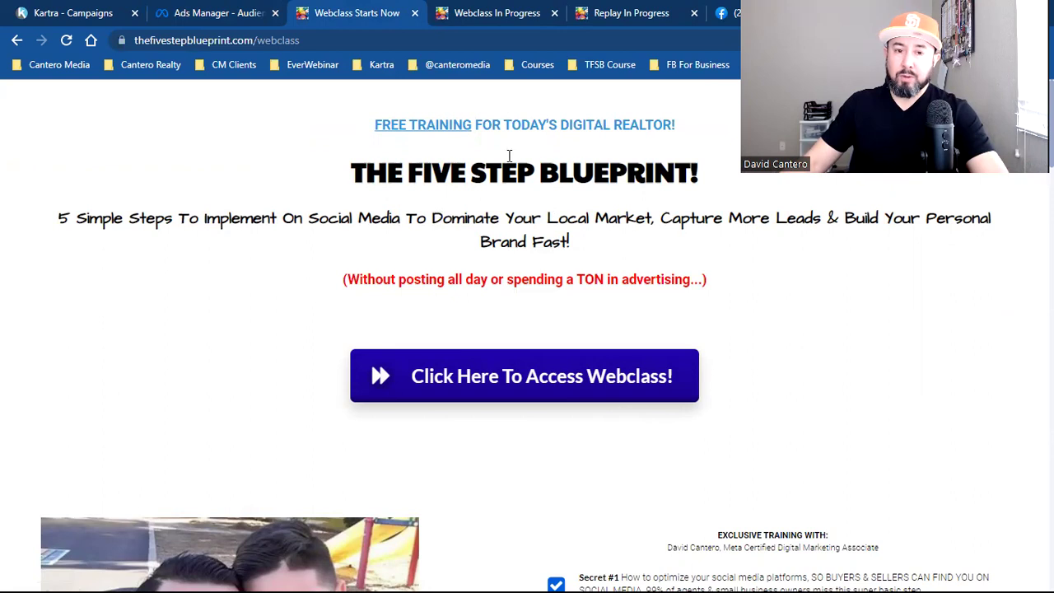
Review the webclass landing page, including the training description and client testimonials.
left_click(278, 40)
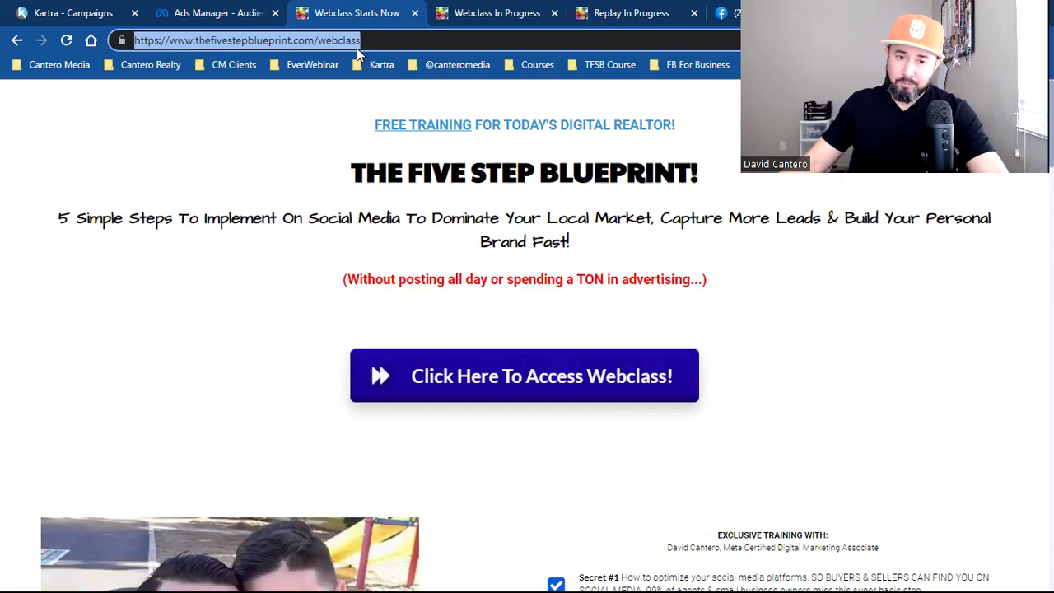
scroll(483, 387, "down", 15)
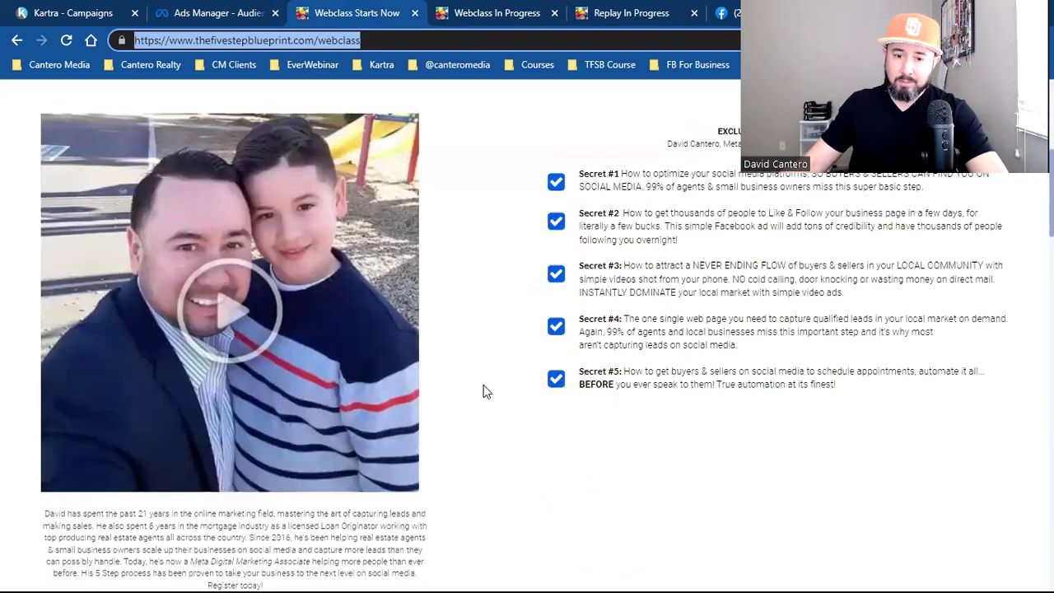
scroll(483, 392, "down", 6)
scroll(484, 391, "up", 8)
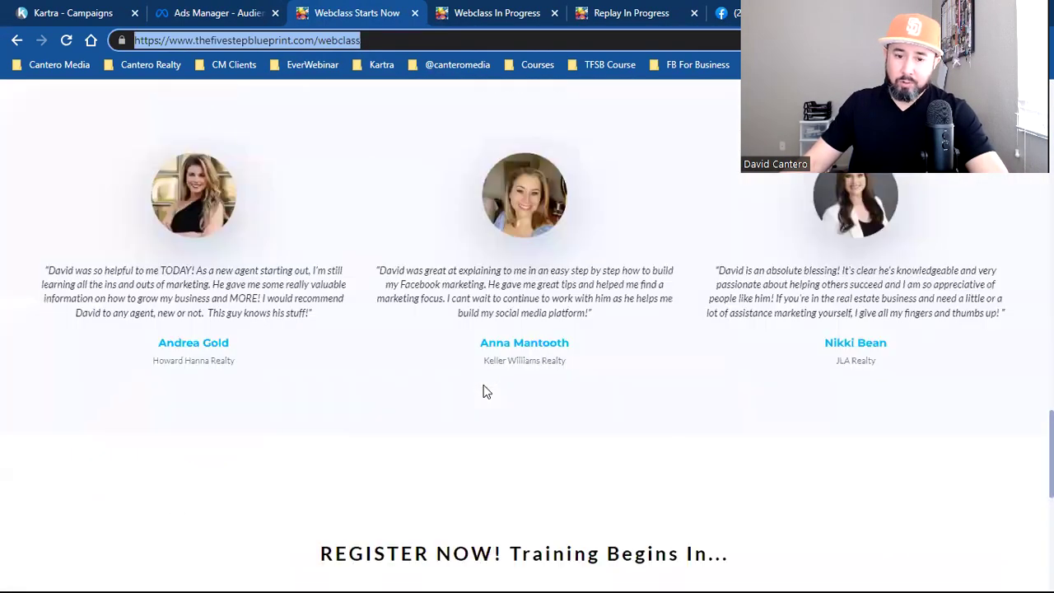
scroll(484, 392, "up", 8)
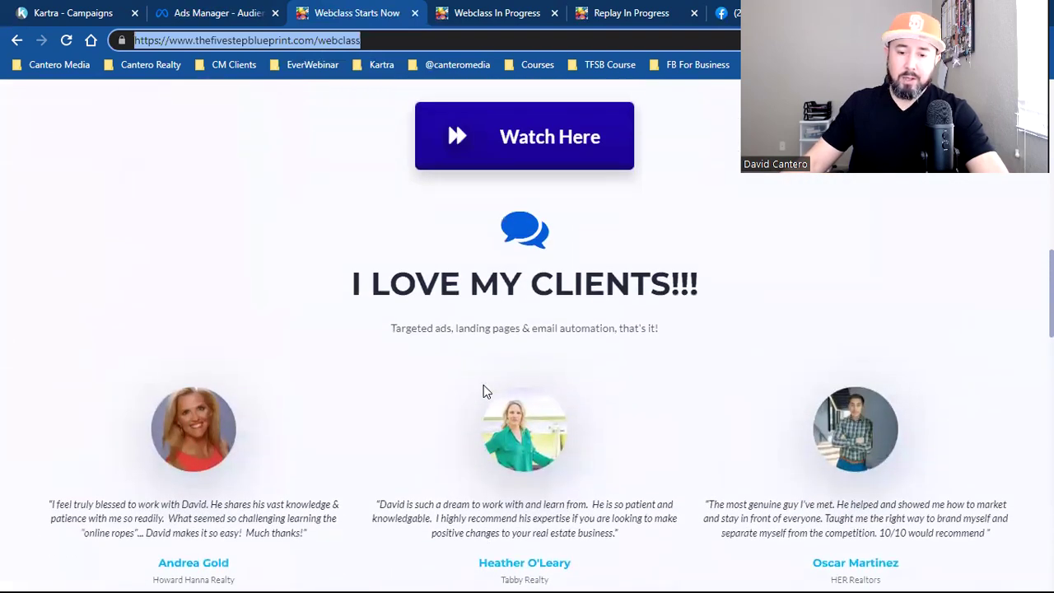
scroll(483, 392, "down", 2)
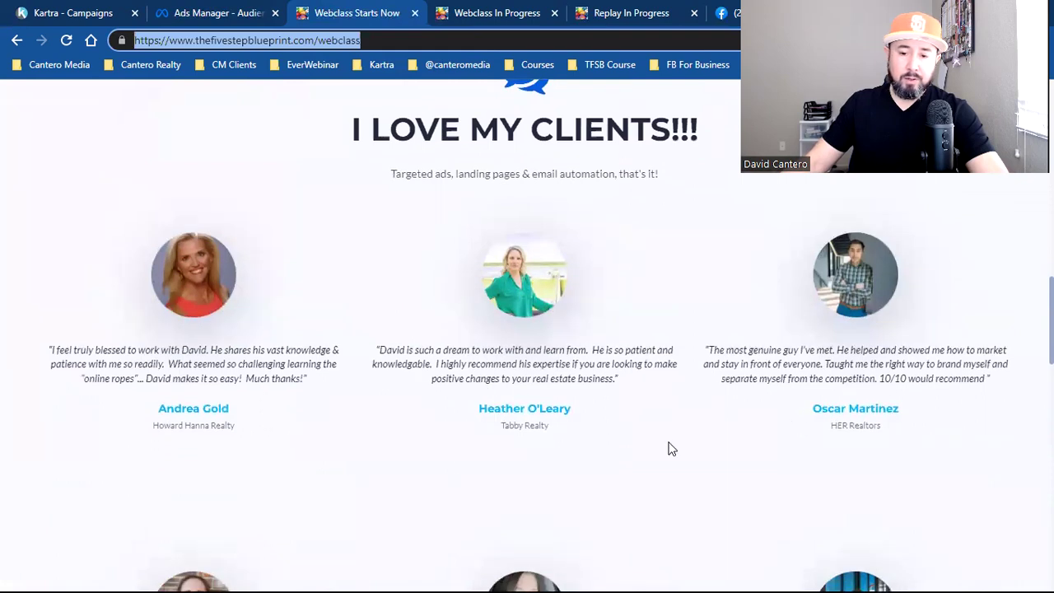
scroll(590, 447, "up", 10)
scroll(590, 447, "down", 5)
scroll(589, 447, "down", 10)
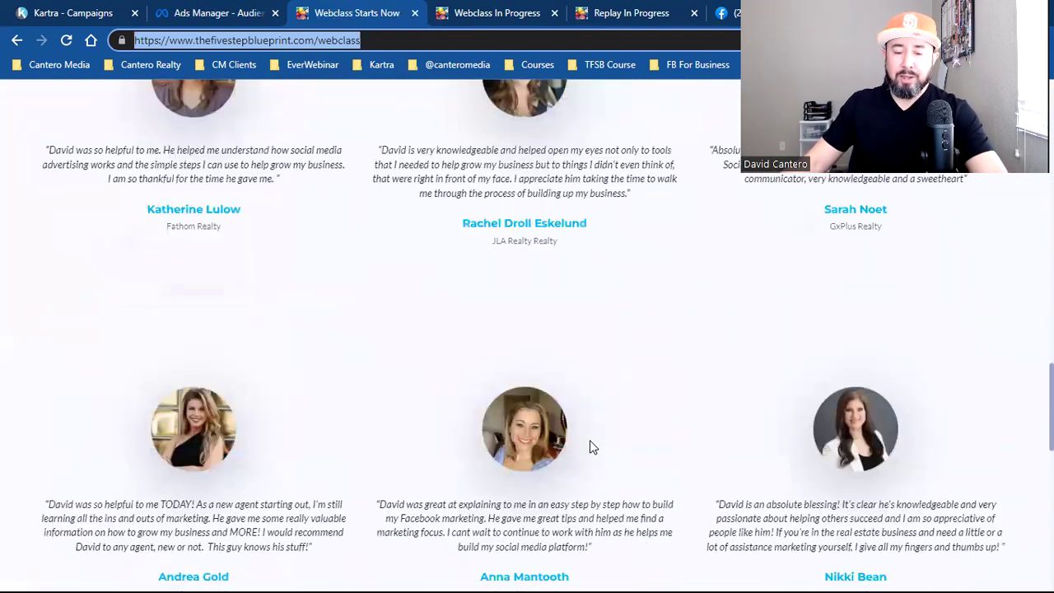
scroll(589, 447, "up", 8)
scroll(590, 447, "up", 5)
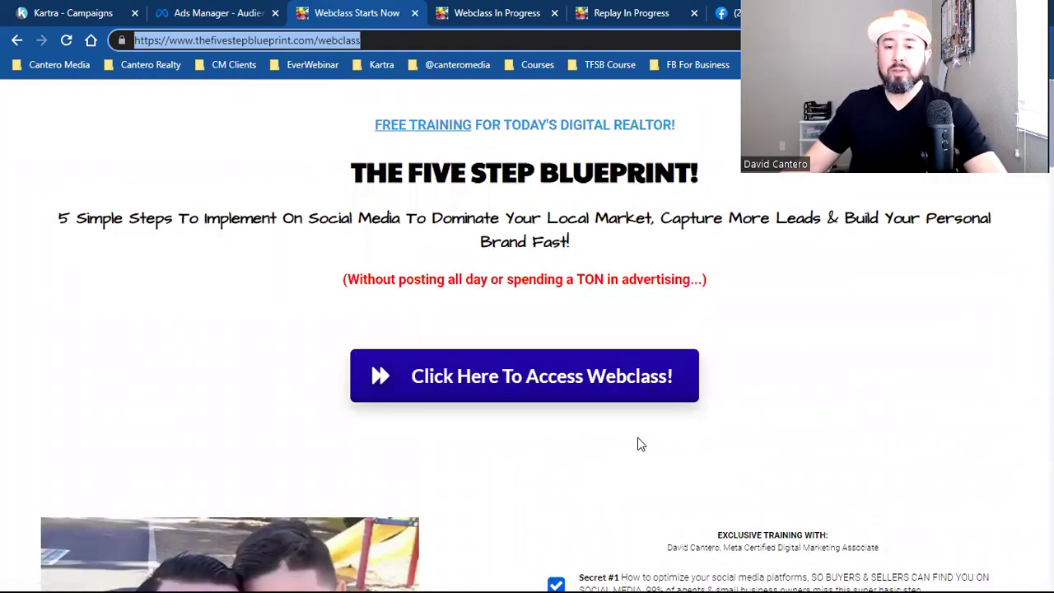
left_click(534, 264)
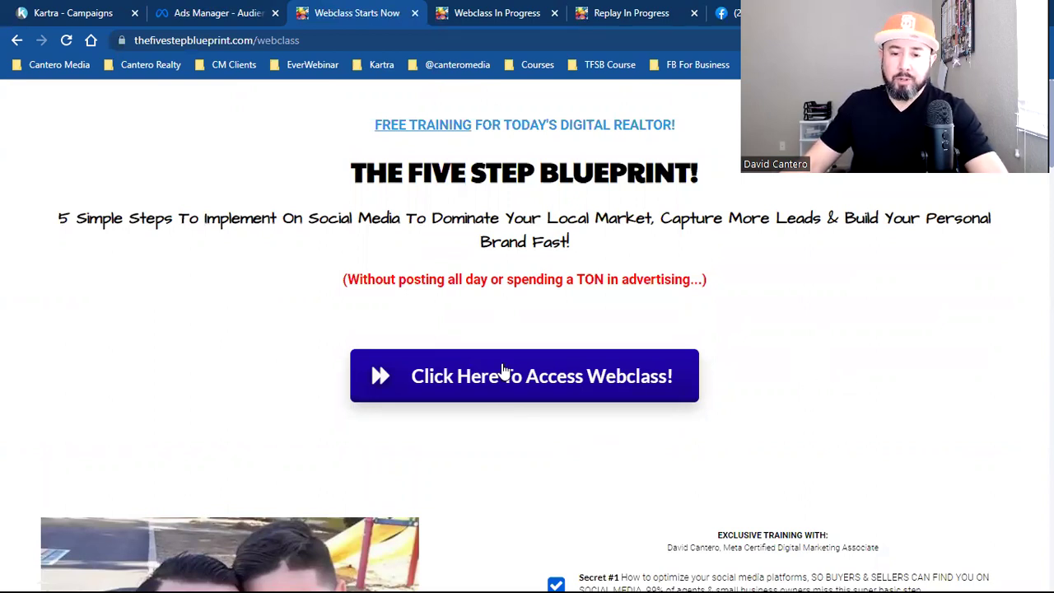
left_click(272, 40)
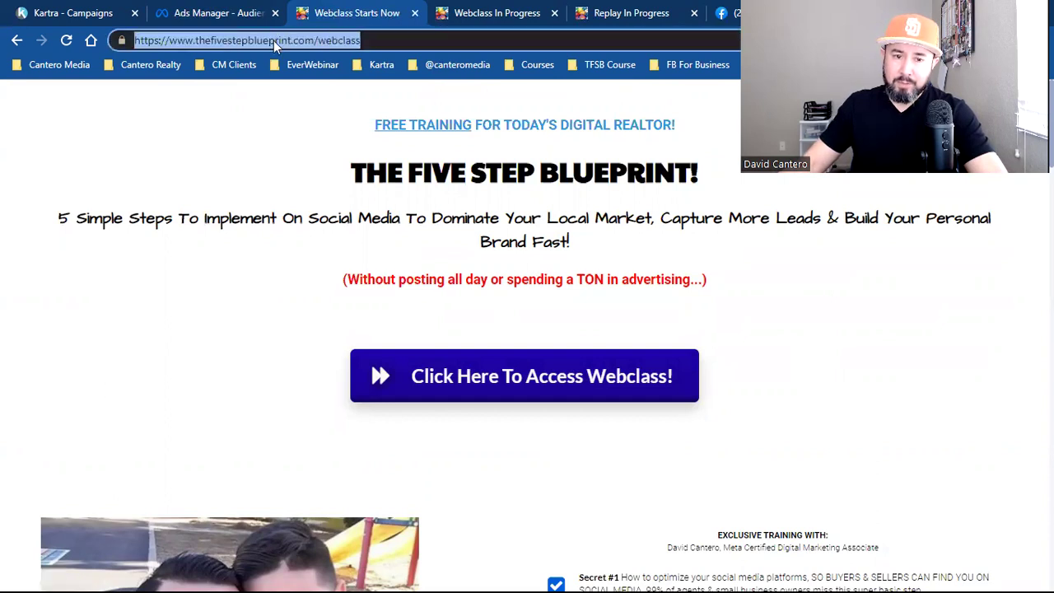
left_click(380, 41)
left_click_drag(379, 41, 198, 39)
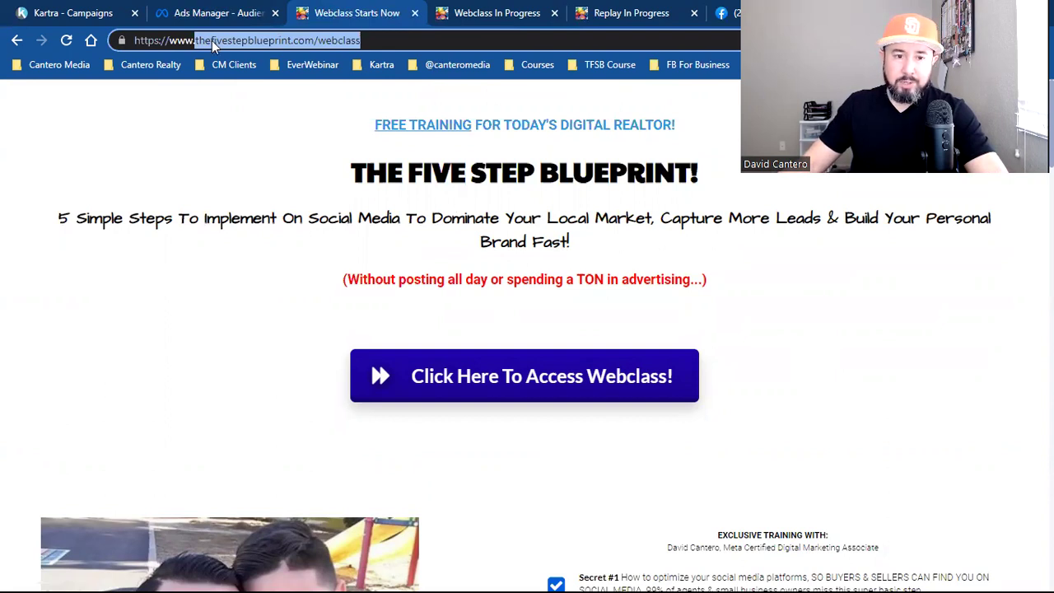
right_click(212, 41)
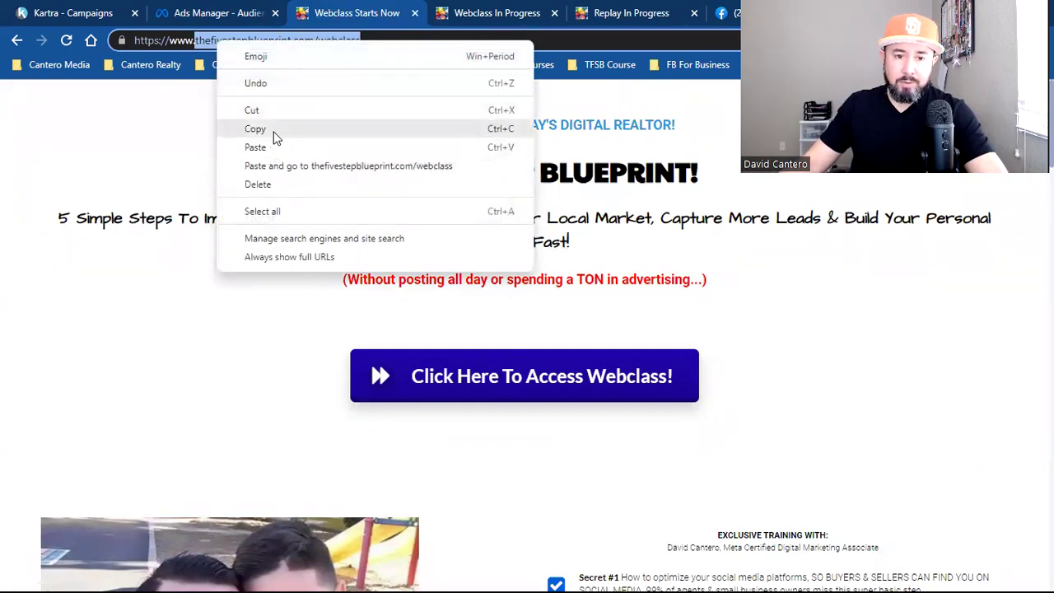
left_click(272, 132)
Set the included audience's URL rule in Ads Manager to contain thefivestepblueprint.com/webclass.
left_click(188, 9)
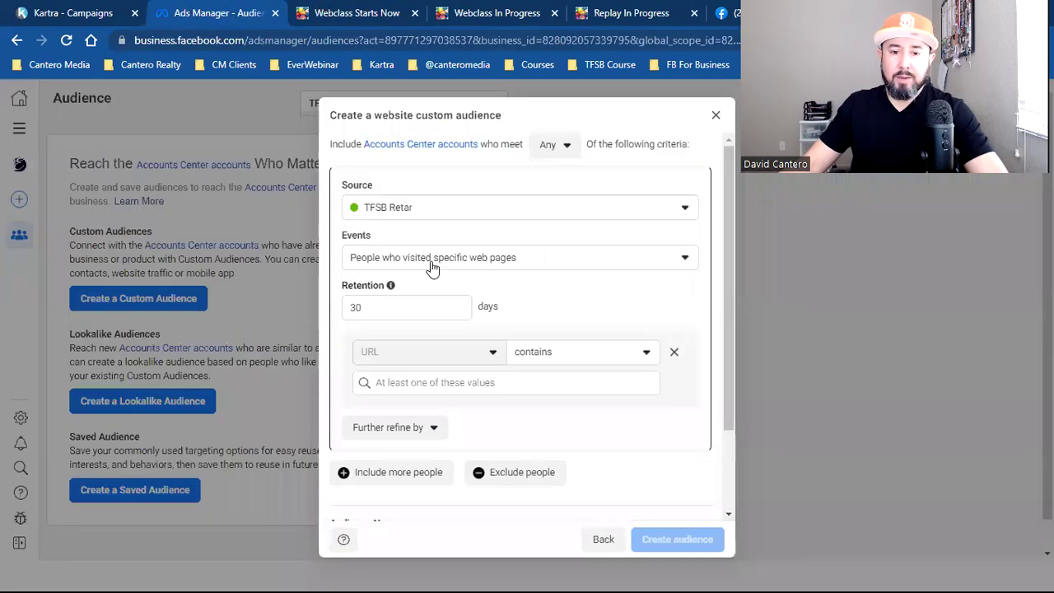
left_click(395, 311)
double_click(396, 312)
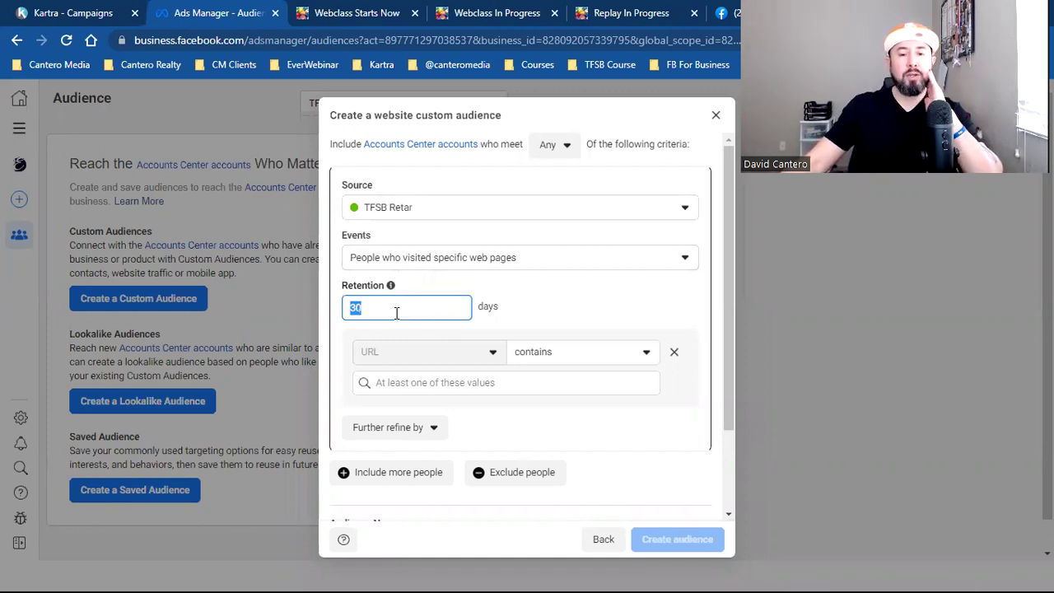
left_click(412, 383)
key("ctrl+v")
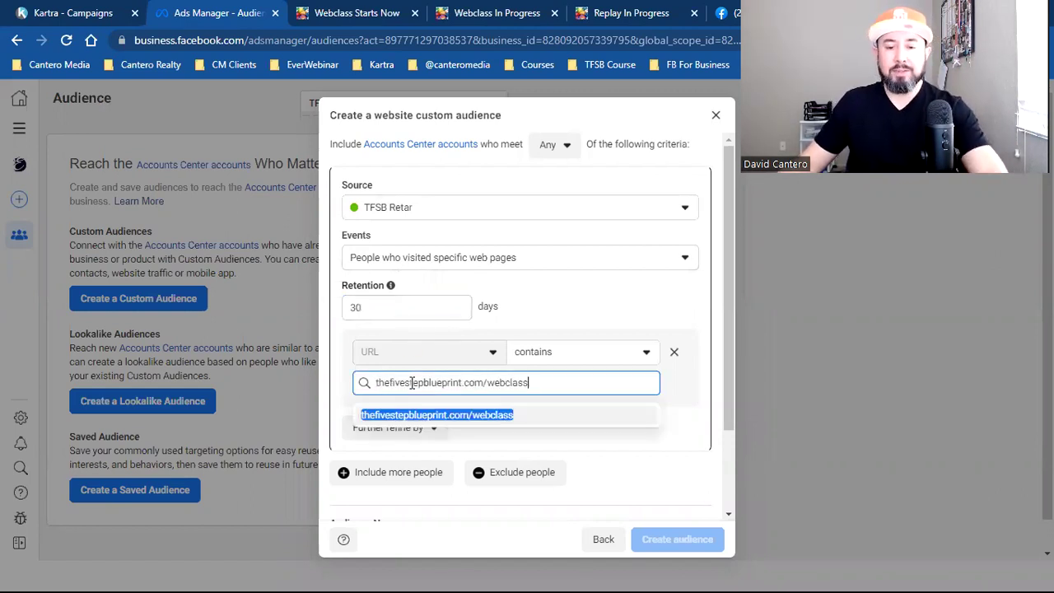
left_click(421, 414)
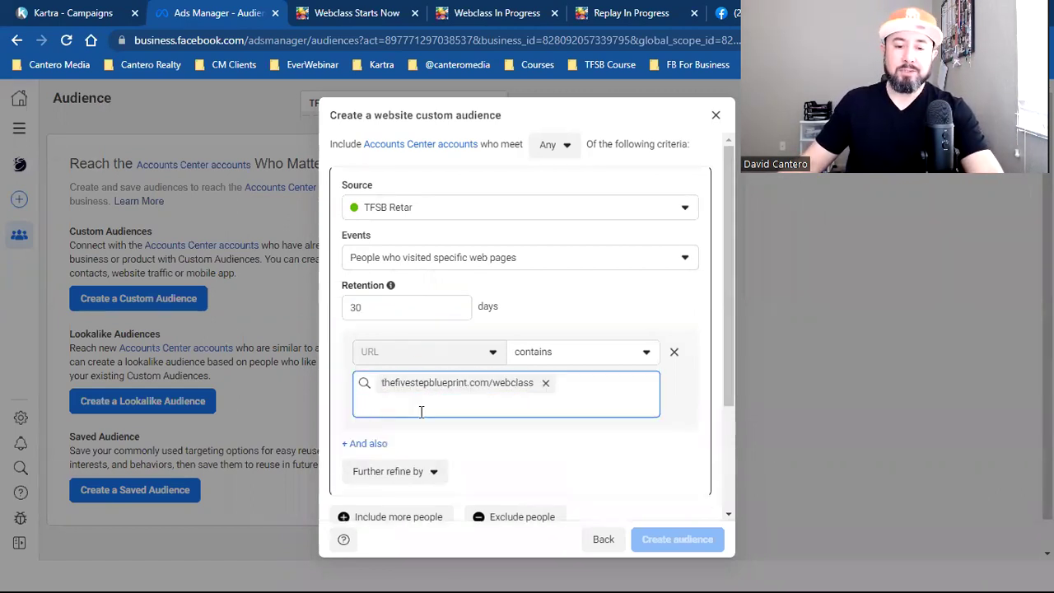
Add an exclusion group to the website custom audience.
scroll(421, 412, "down", 1)
scroll(420, 410, "down", 1)
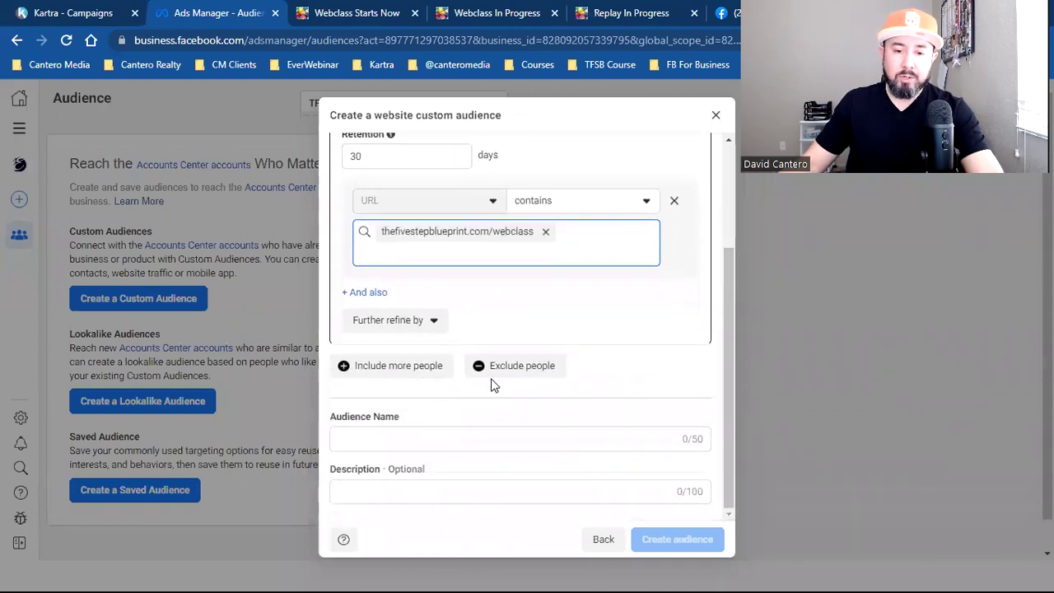
left_click(504, 375)
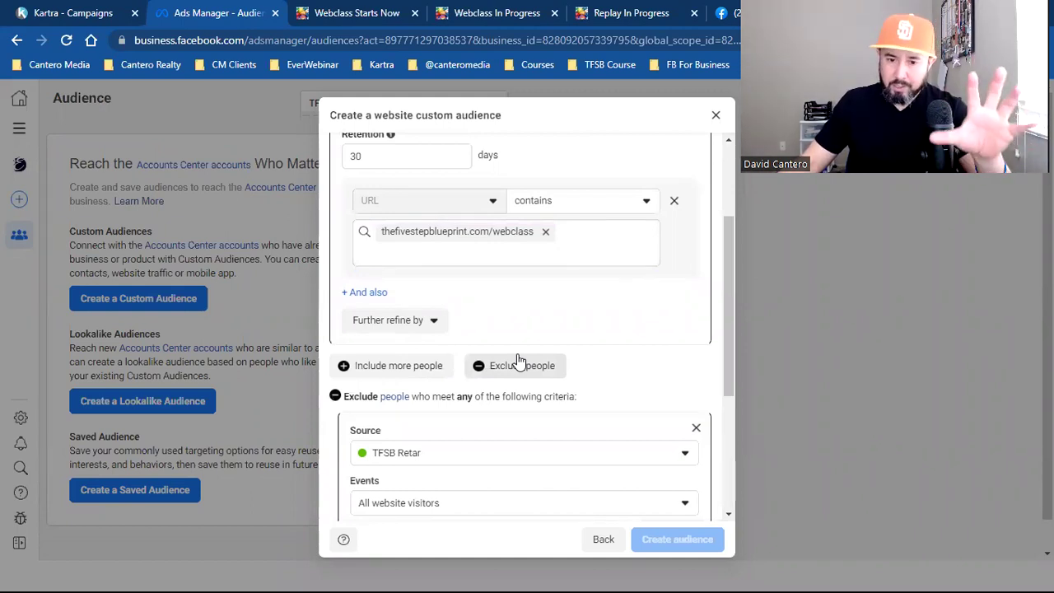
left_click(356, 13)
left_click(432, 207)
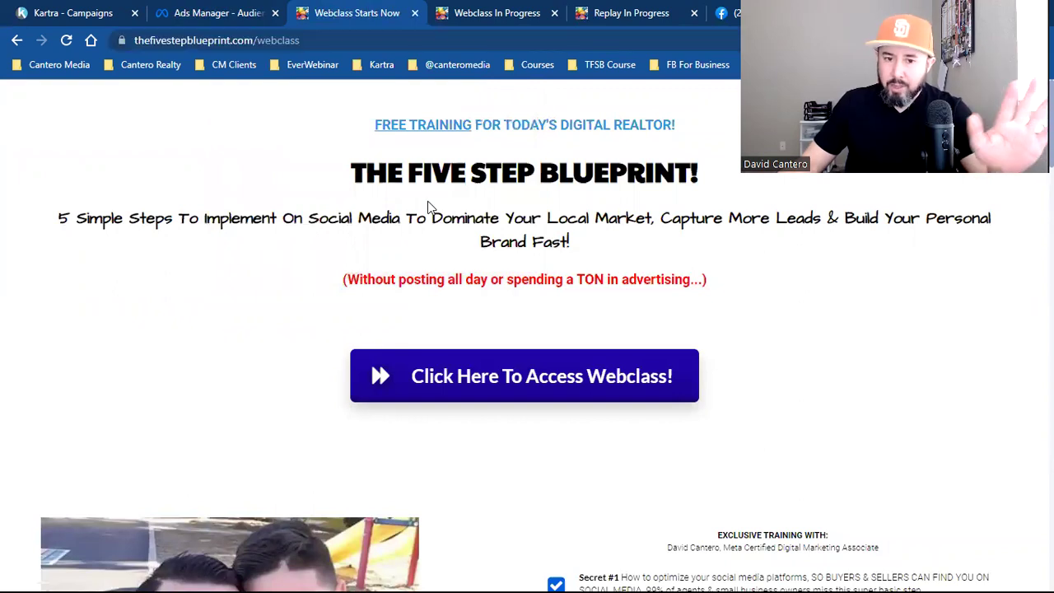
left_click(473, 8)
left_click(372, 41)
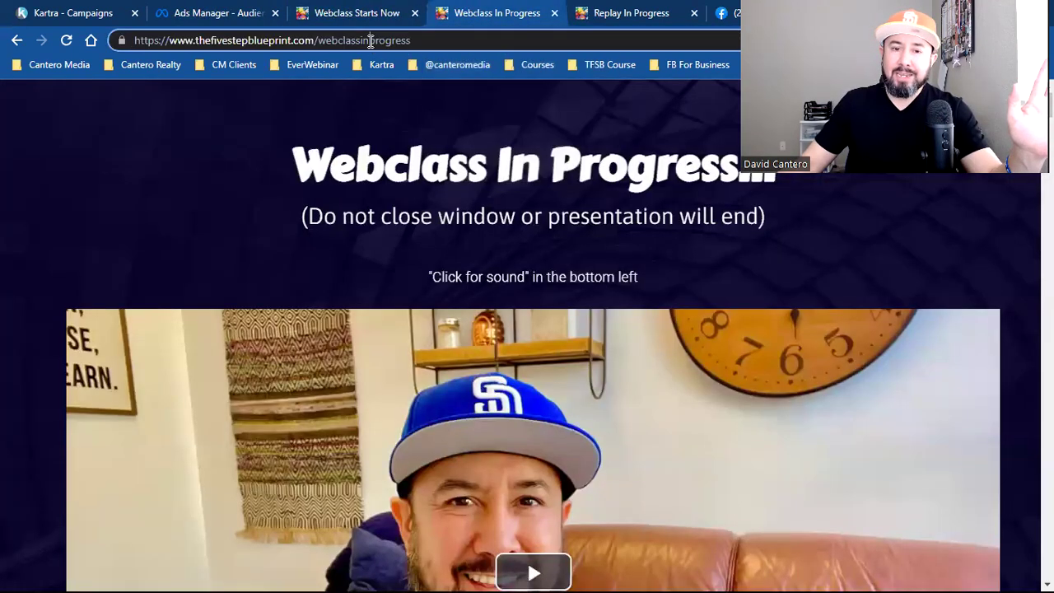
left_click_drag(412, 39, 201, 41)
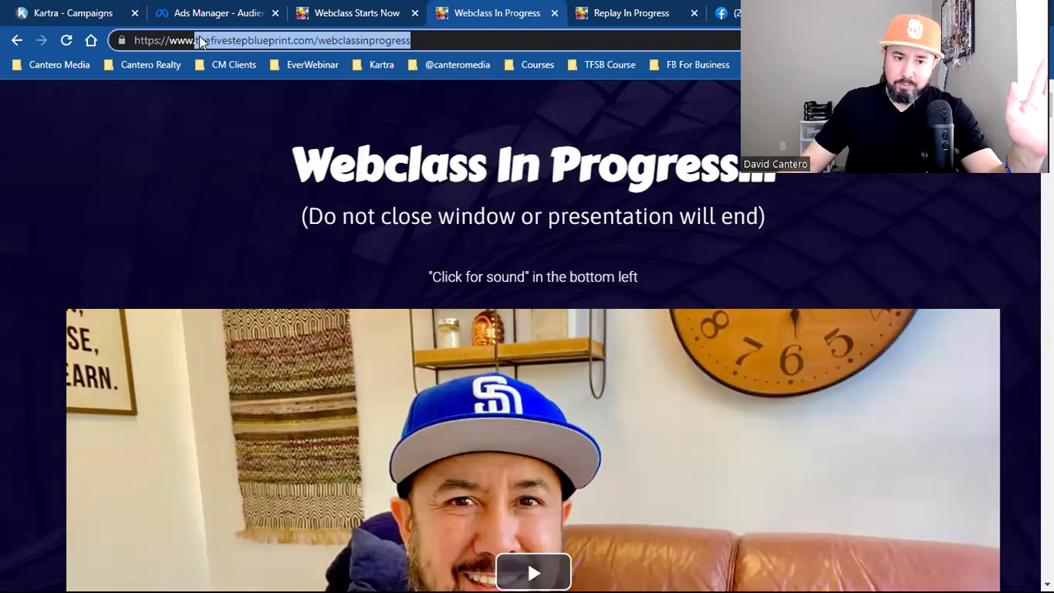
right_click(200, 41)
left_click(258, 126)
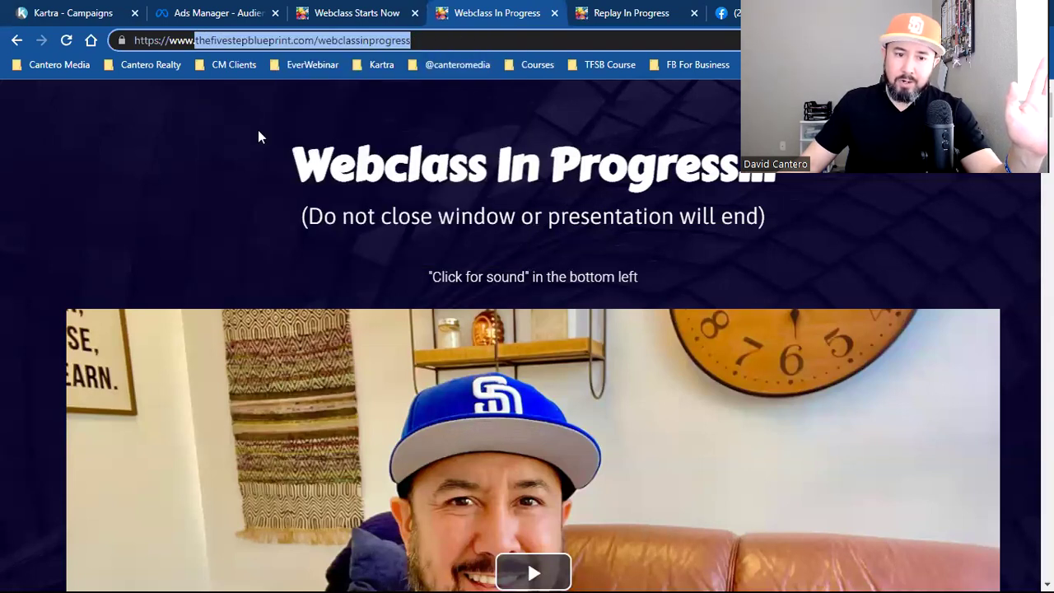
Set the exclusion's event to People who visited specific web pages with a retention of 180 days.
left_click(179, 12)
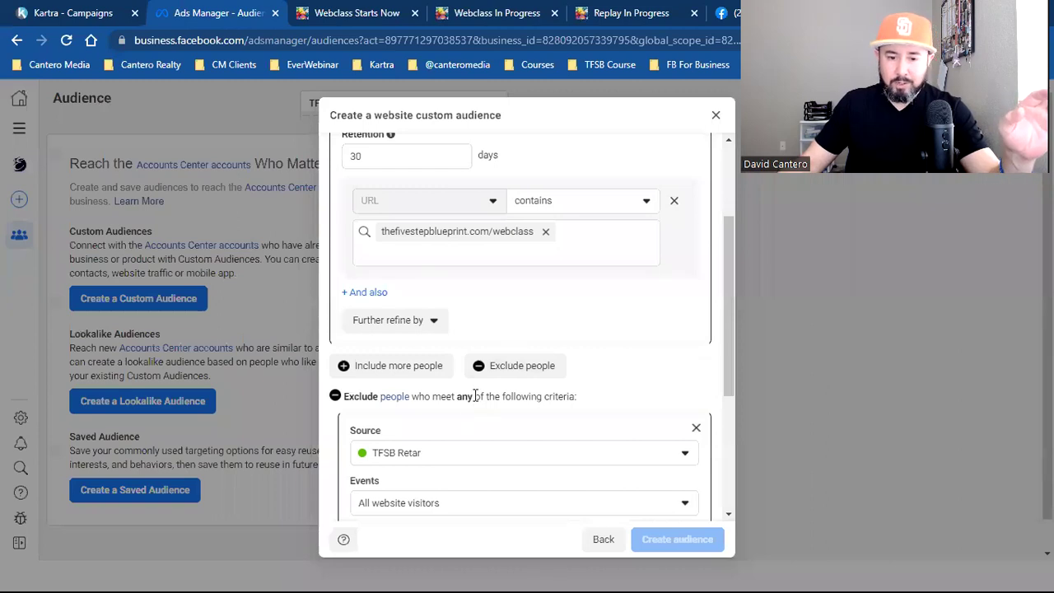
scroll(475, 396, "down", 2)
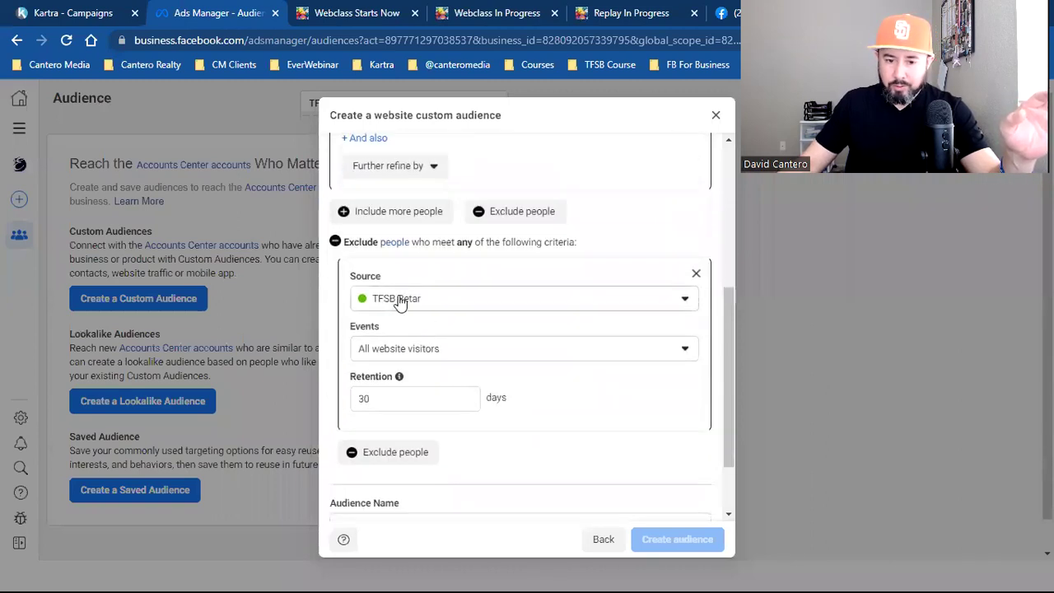
scroll(401, 302, "down", 1)
left_click(431, 275)
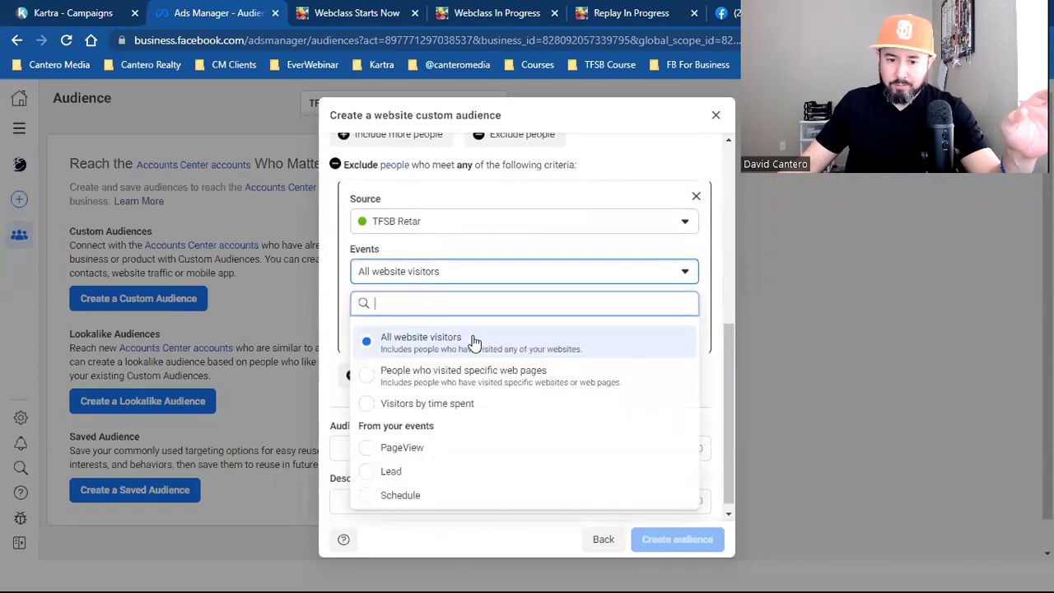
left_click(473, 385)
double_click(395, 320)
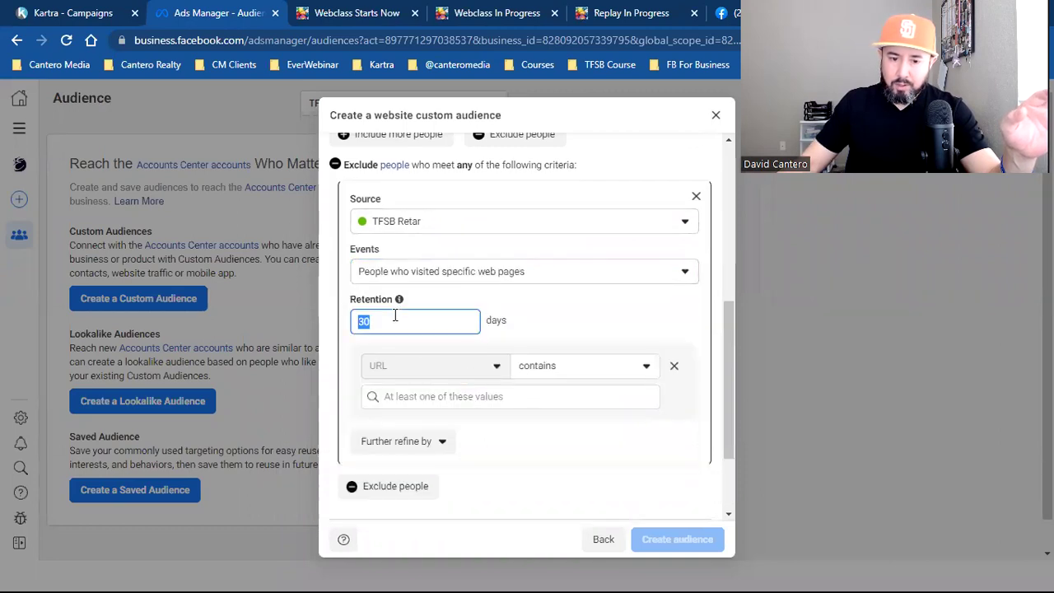
type("180")
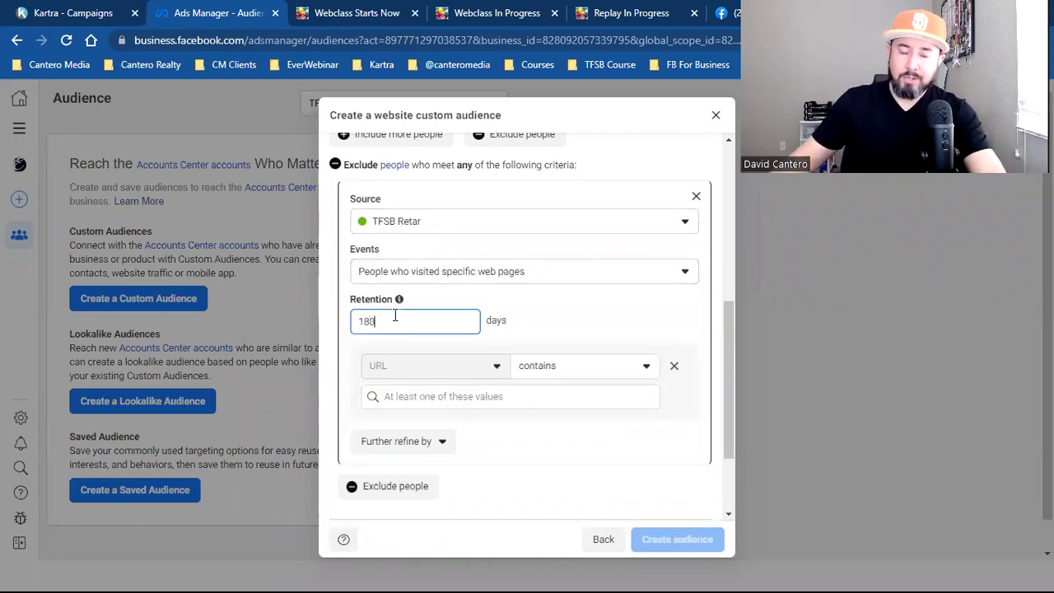
Set the exclusion's URL rule to contain thefivestepblueprint.com/webclassinprogress.
left_click(410, 397)
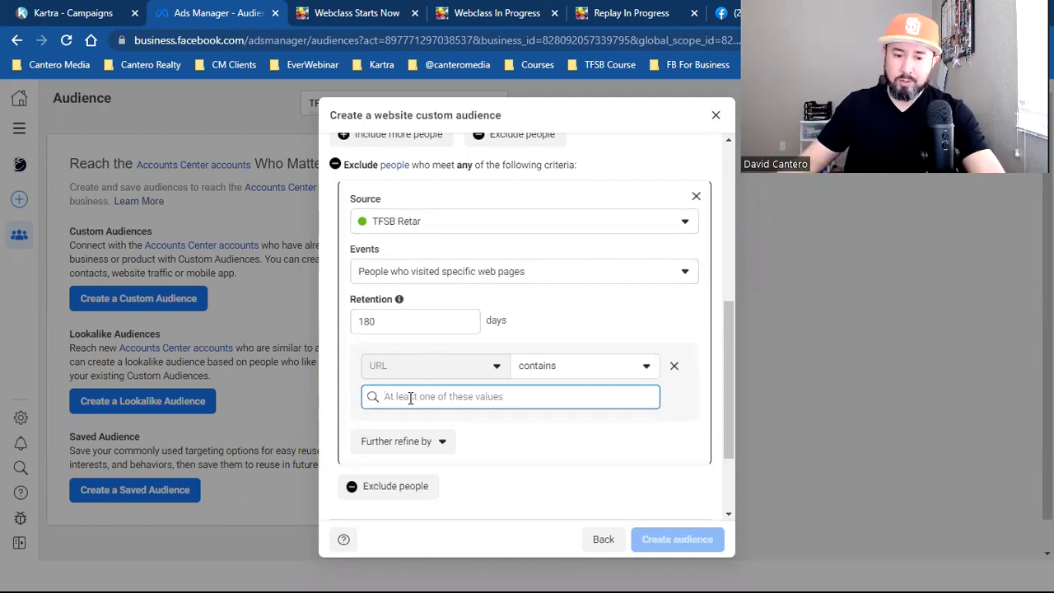
key("ctrl+v")
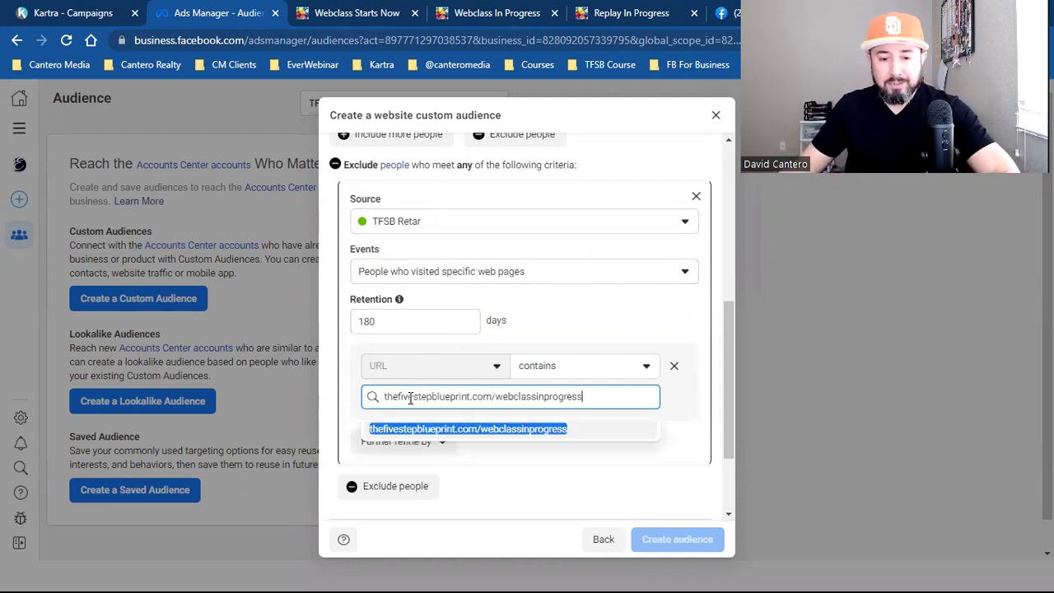
left_click(436, 429)
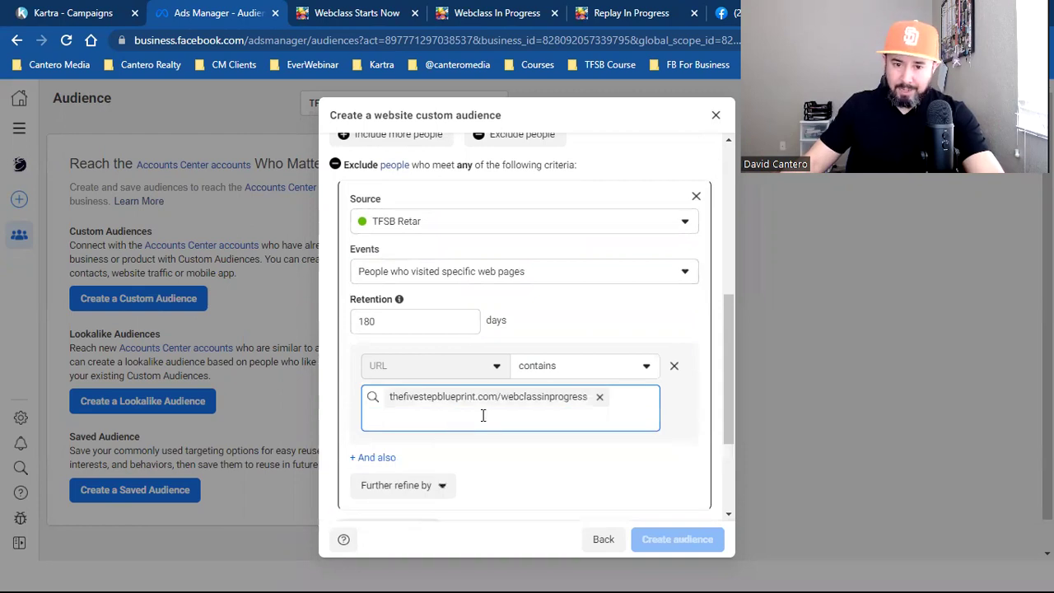
left_click(338, 8)
left_click(520, 8)
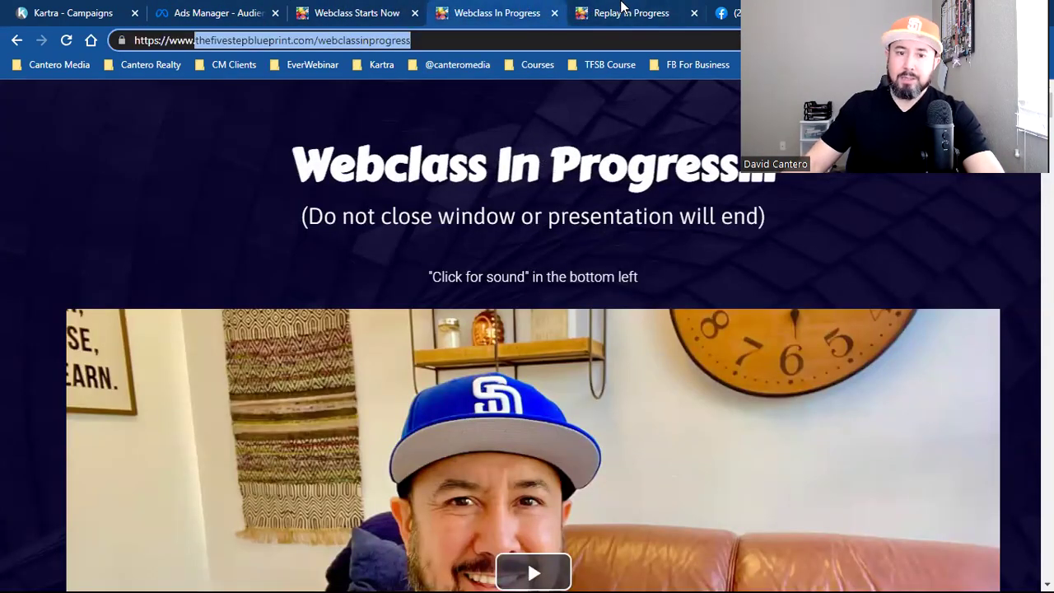
left_click(625, 10)
left_click(434, 41)
double_click(442, 38)
left_click(319, 41)
left_click_drag(407, 40, 205, 44)
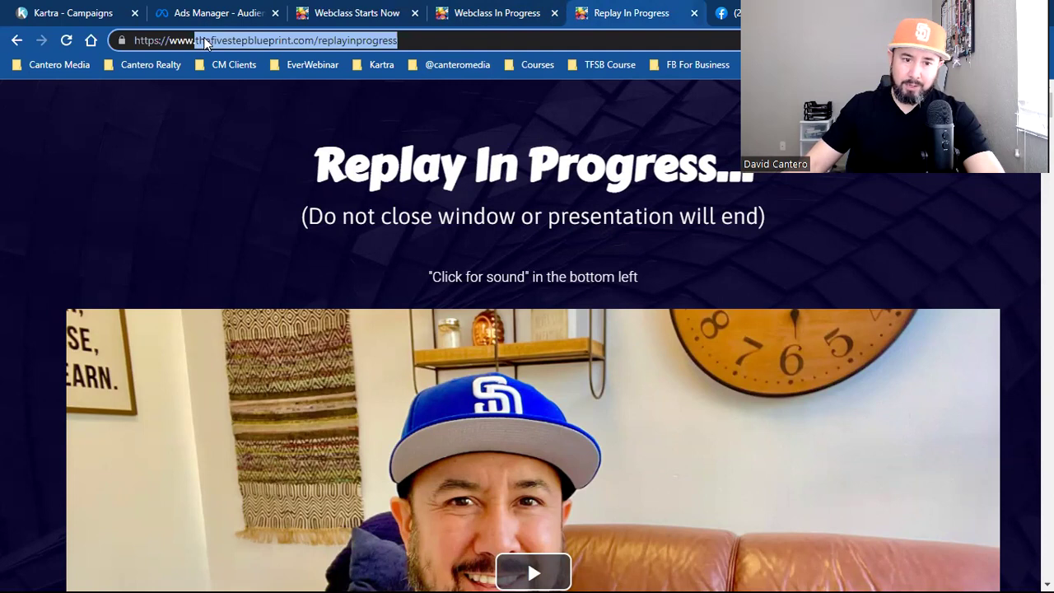
right_click(205, 41)
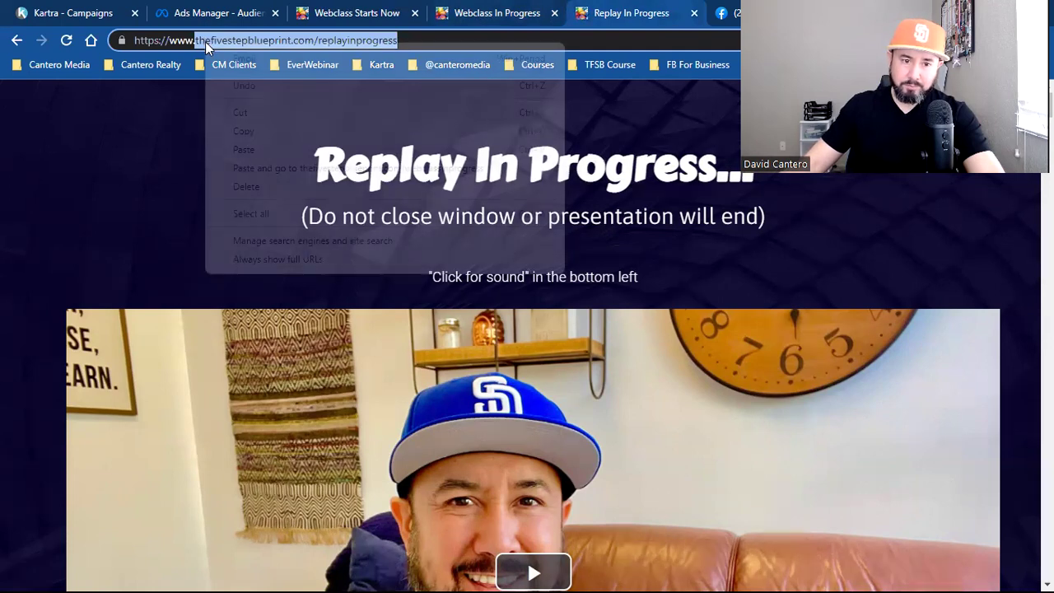
left_click(275, 134)
Add thefivestepblueprint.com/replayinprogress as a second value in the exclusion's URL rule.
left_click(205, 7)
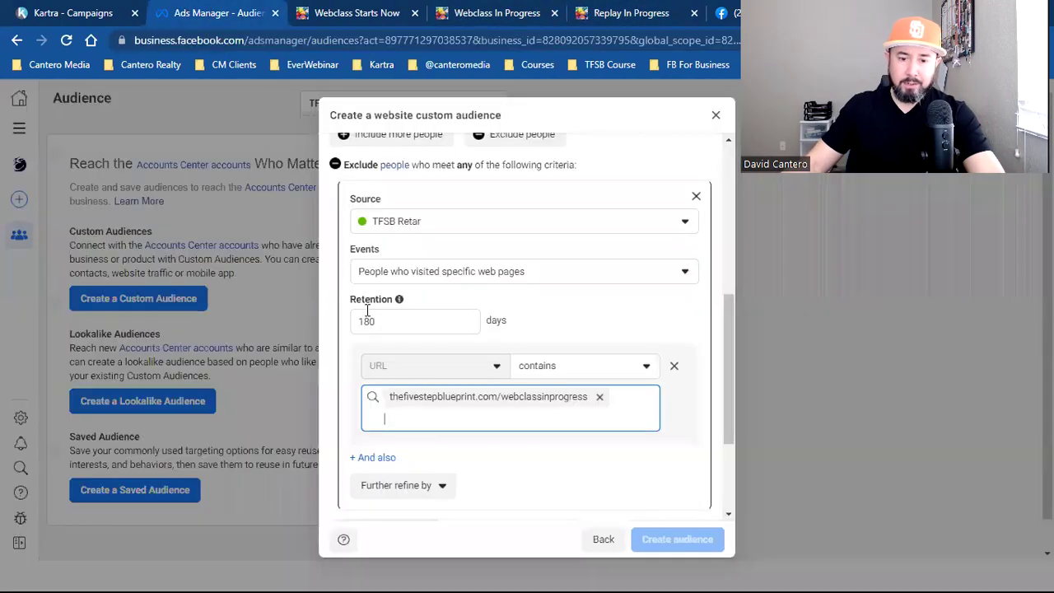
key("ctrl+v")
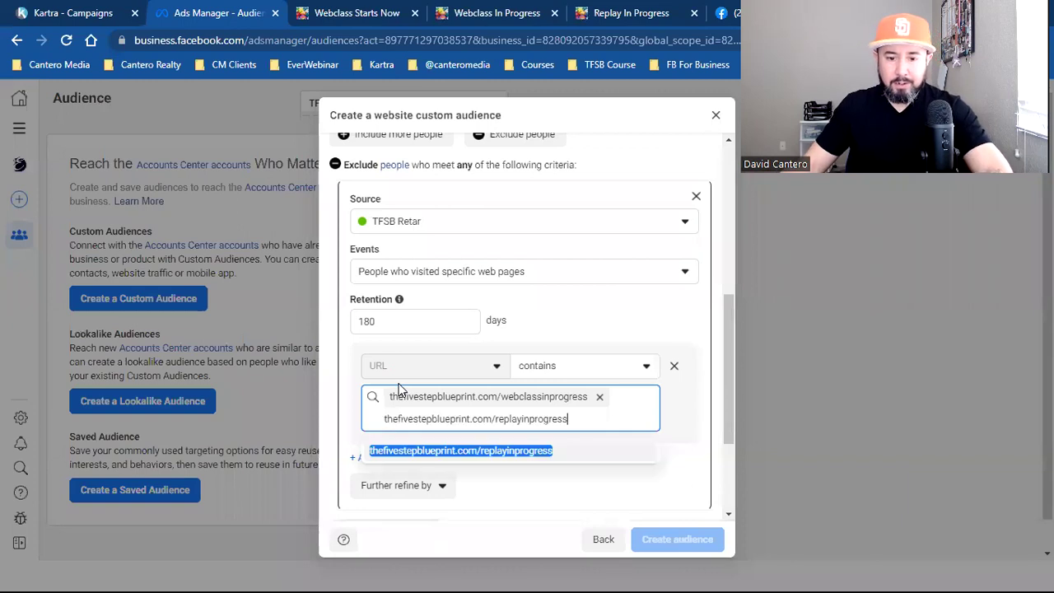
left_click(420, 450)
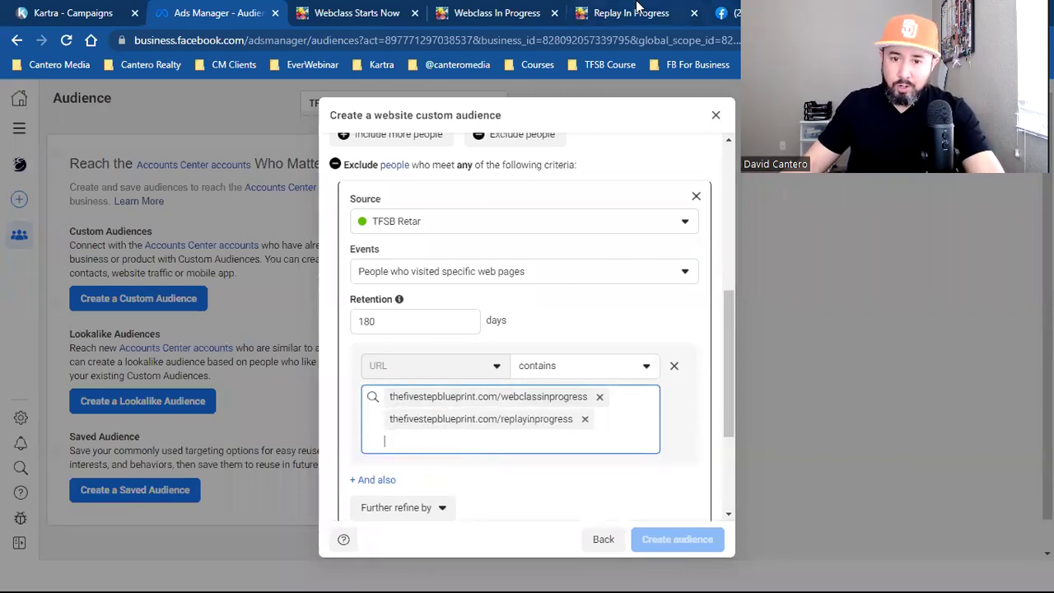
left_click(638, 8)
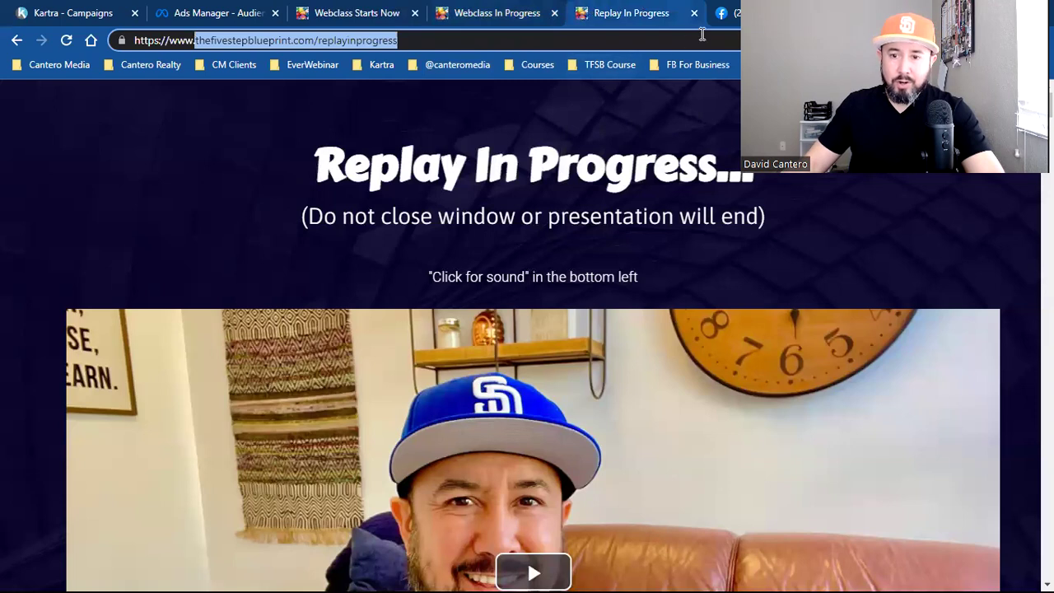
left_click(833, 13)
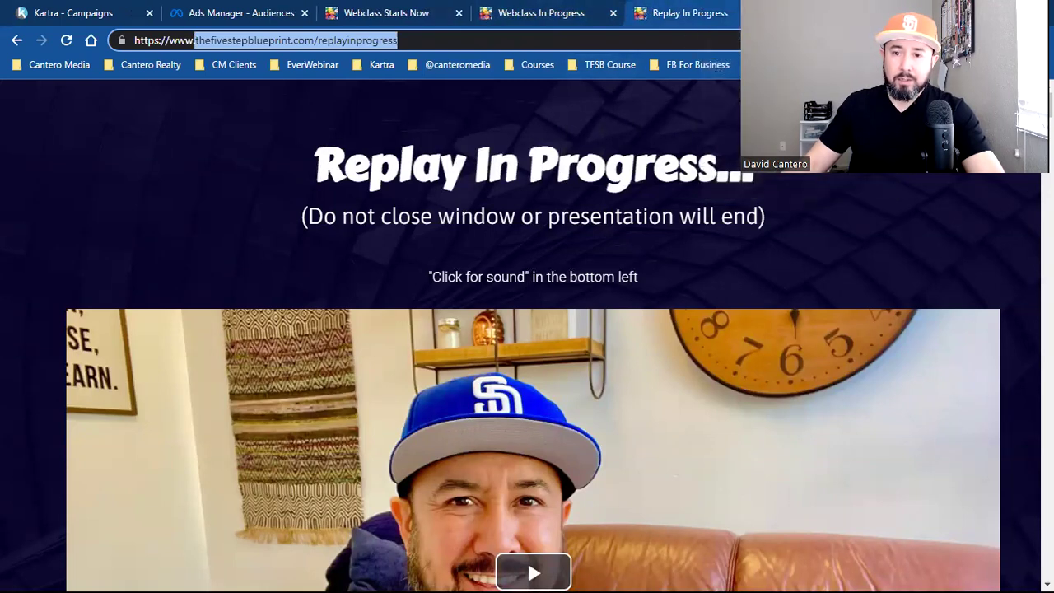
key("ctrl+t")
left_click(611, 60)
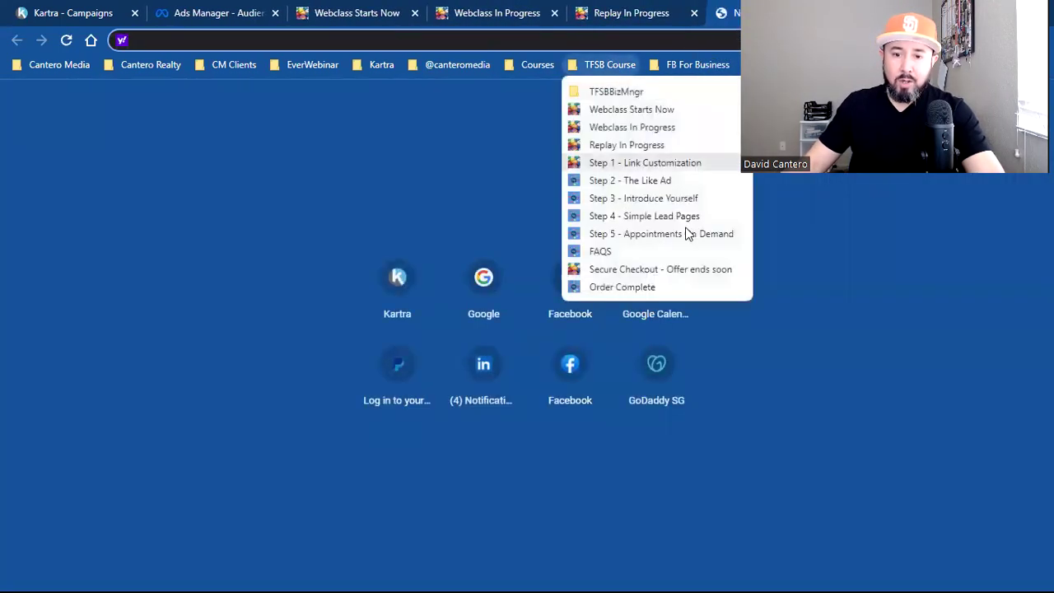
left_click(638, 288)
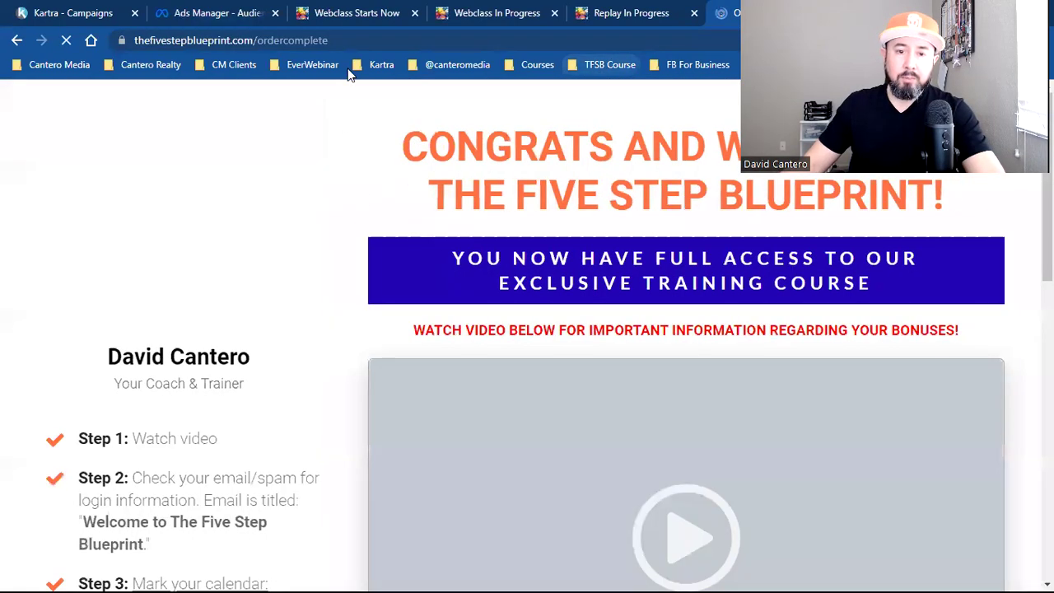
left_click_drag(389, 39, 206, 45)
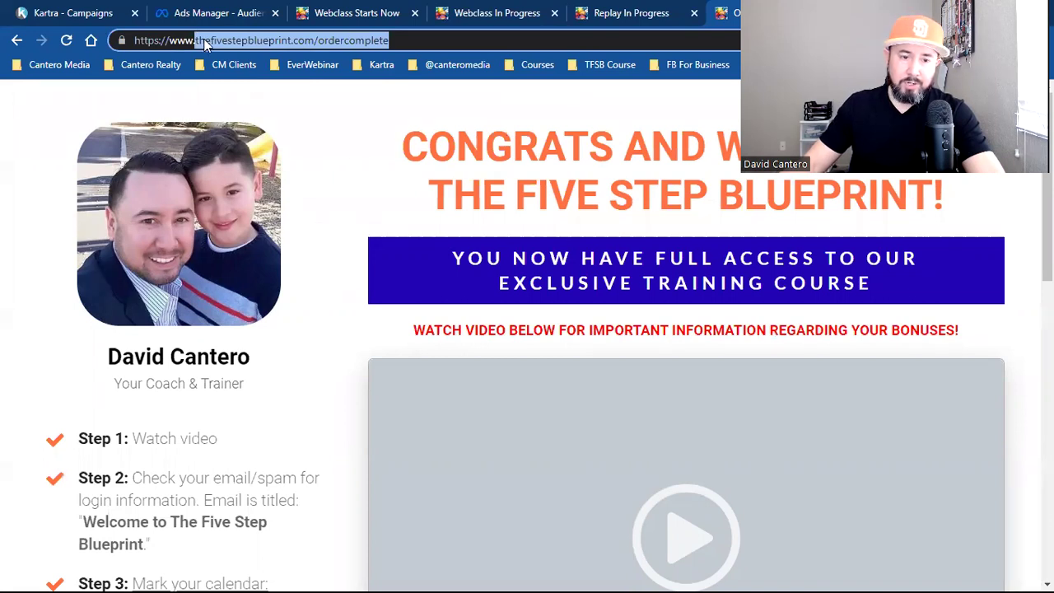
right_click(202, 39)
left_click(247, 127)
Add thefivestepblueprint.com/ordercomplete as a third value in the exclusion's URL rule.
left_click(206, 10)
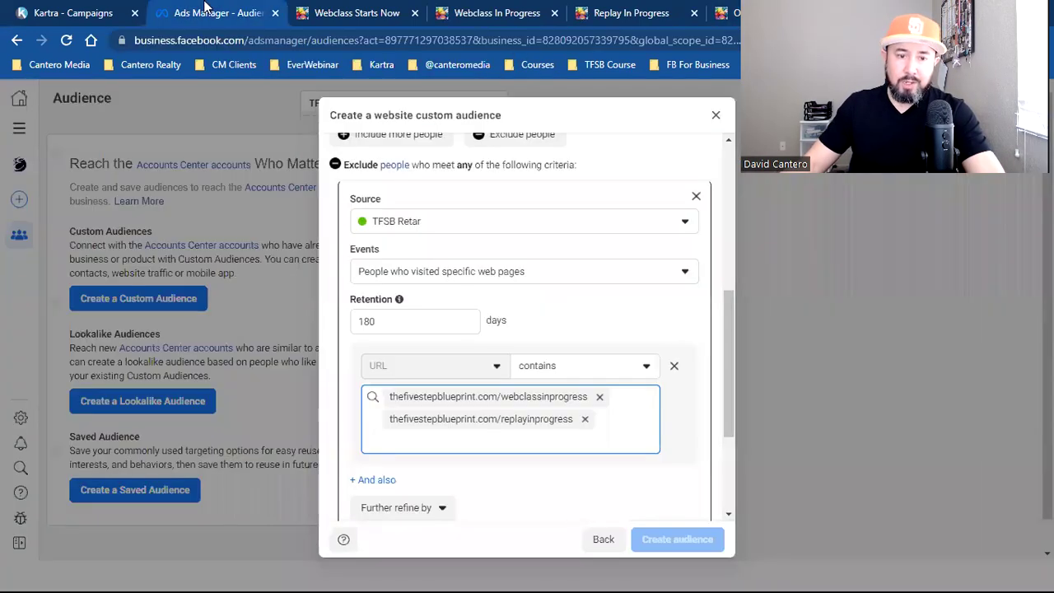
key("ctrl+v")
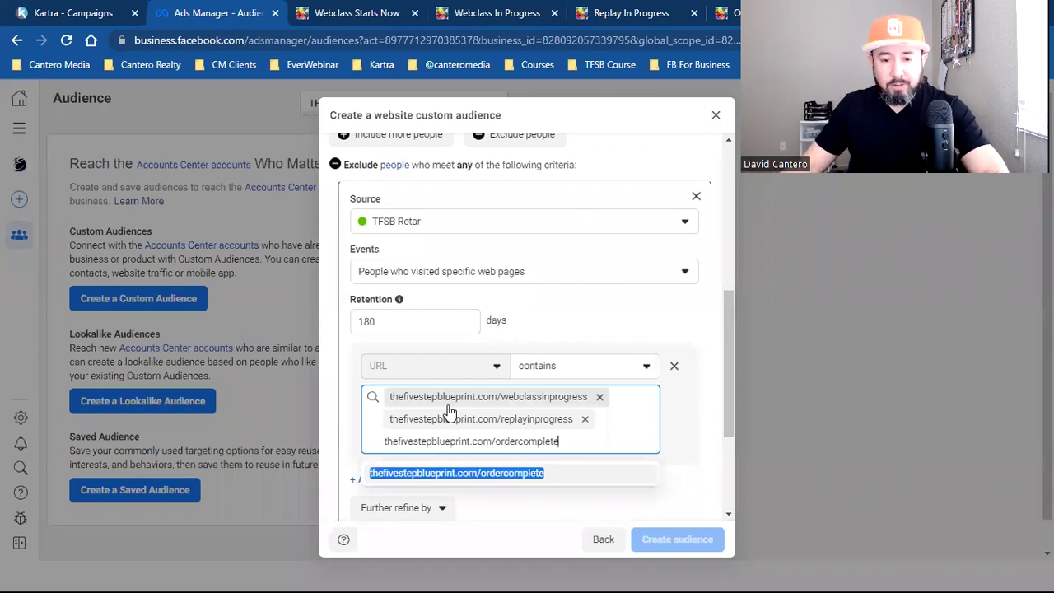
left_click(463, 474)
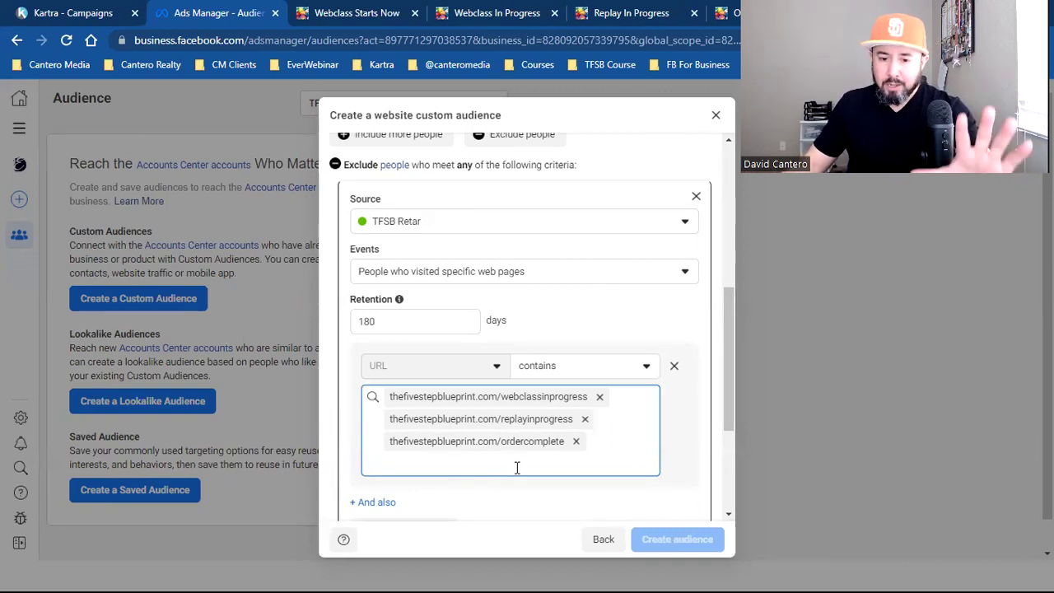
left_click(358, 326)
double_click(366, 322)
left_click(385, 321)
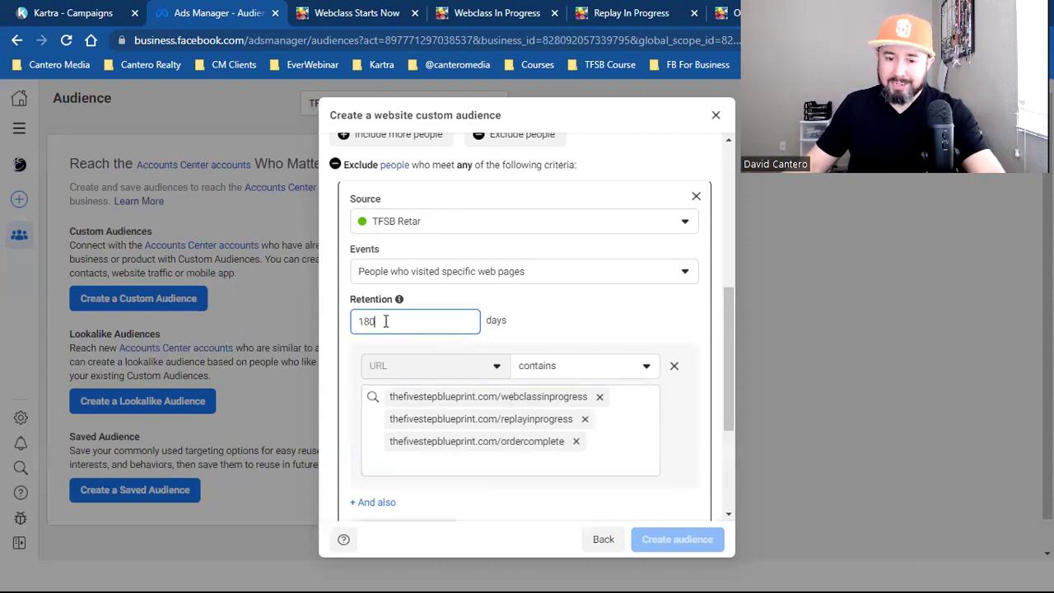
scroll(386, 321, "up", 5)
scroll(414, 299, "down", 5)
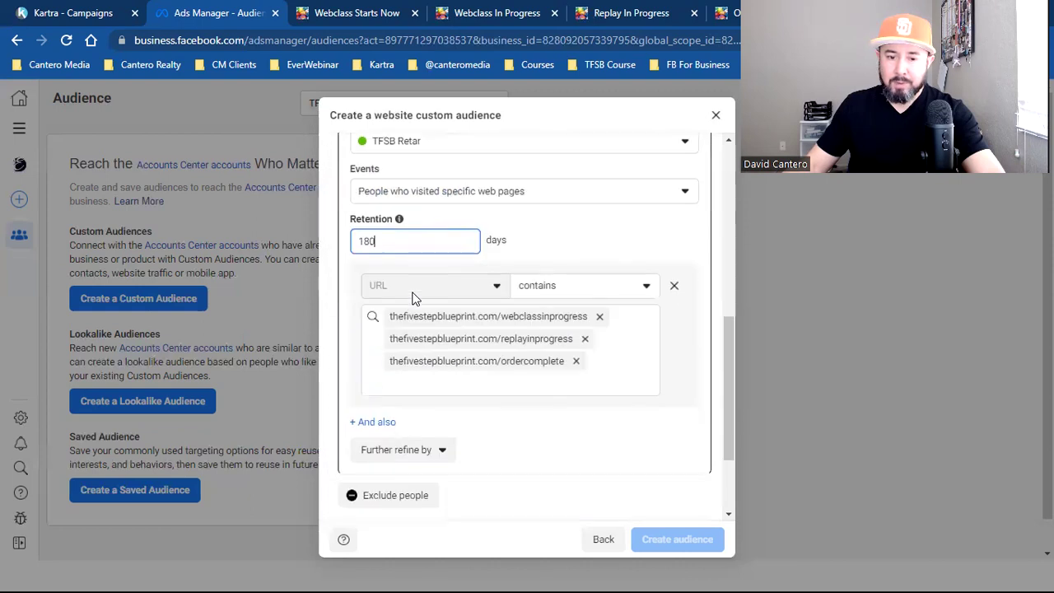
Name the audience TFSB Page Visitors (Only) and create it.
scroll(429, 347, "down", 3)
left_click(410, 436)
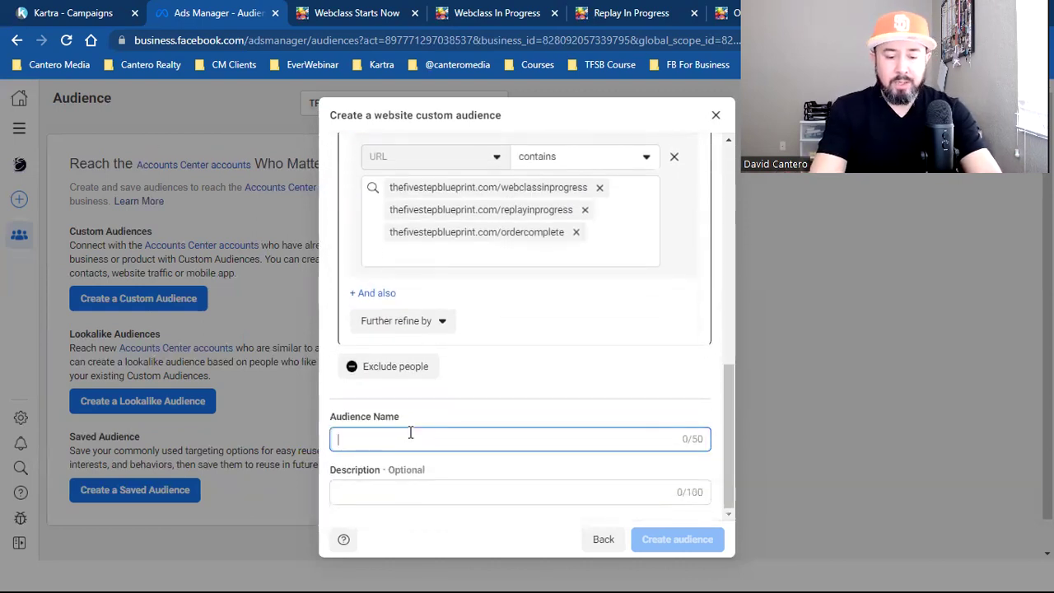
type("T")
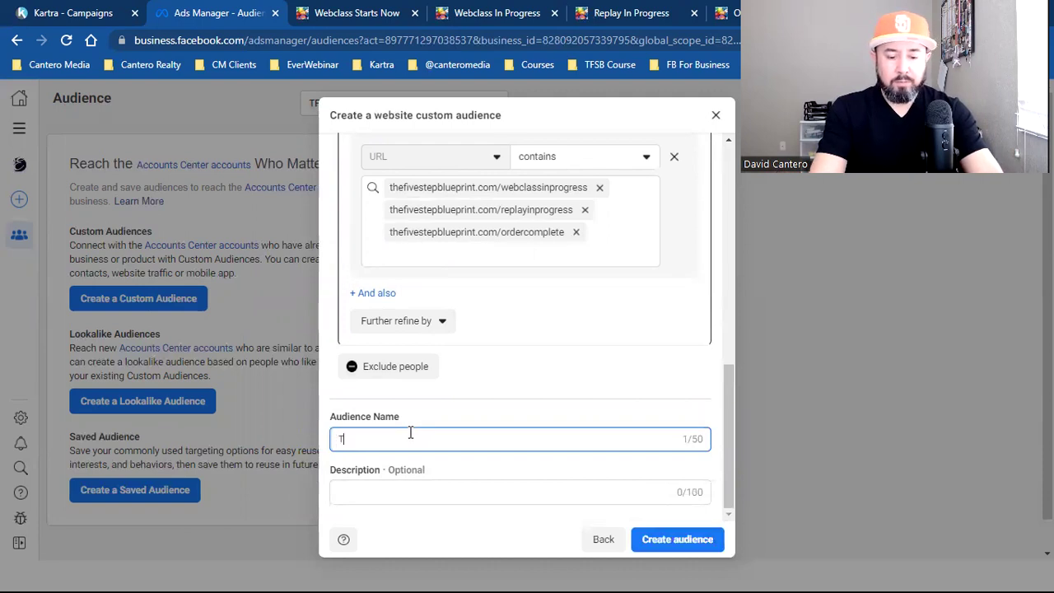
type("FSB Page Visito")
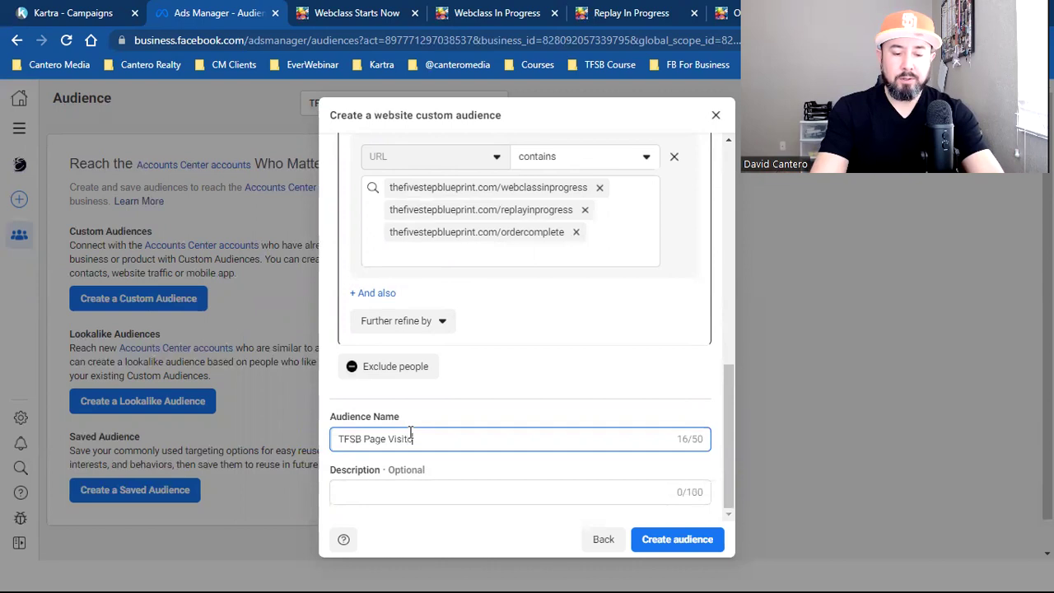
type("rs (Only)")
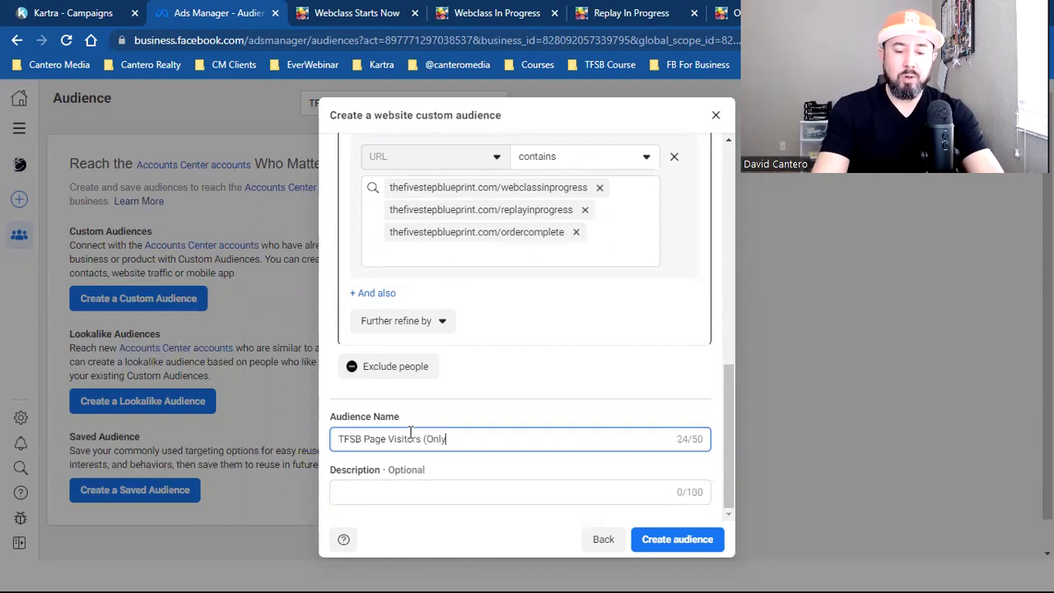
double_click(378, 440)
key("ctrl+a")
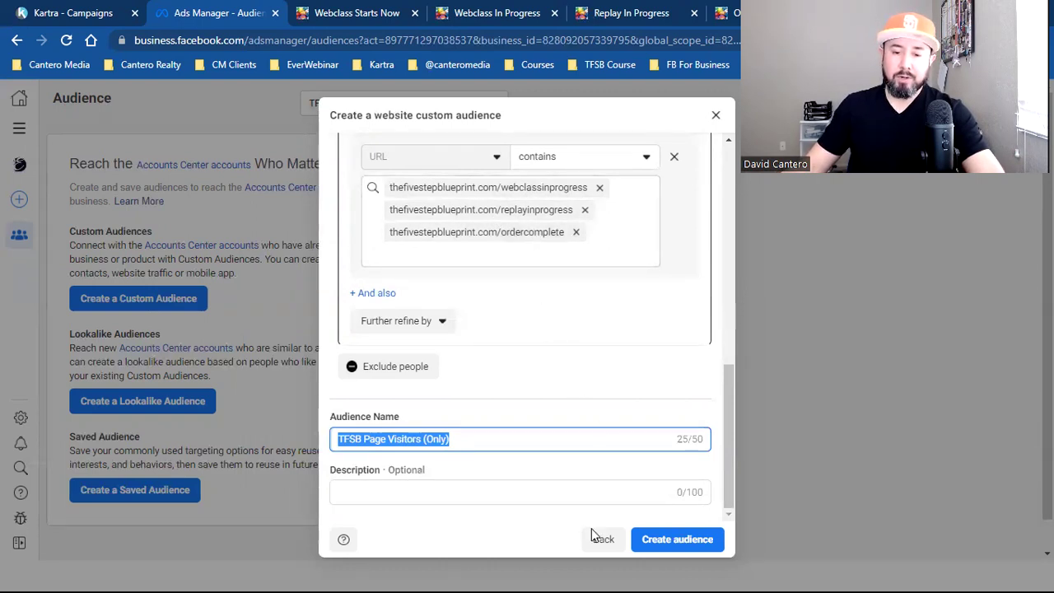
left_click(663, 539)
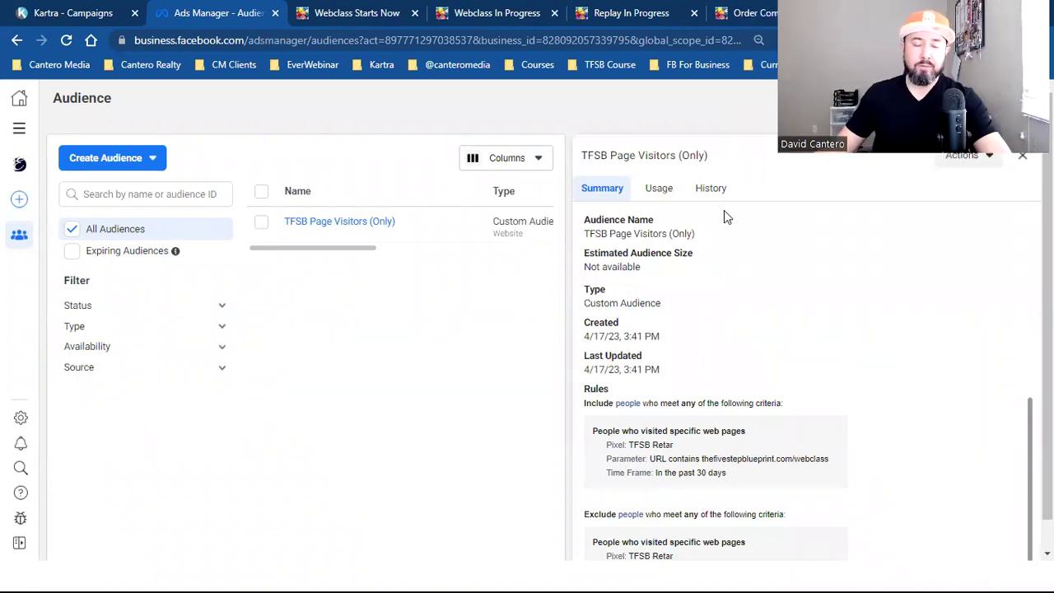
Start another website custom audience and copy thefivestepblueprint.com/webclassinprogress from the Webclass In Progress page's address.
left_click(321, 441)
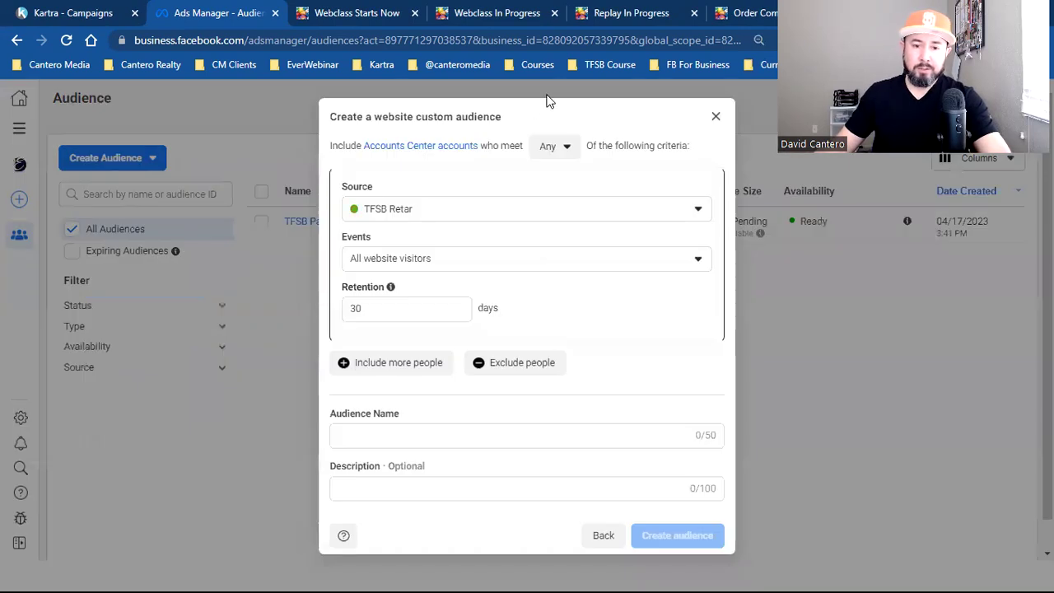
left_click(527, 12)
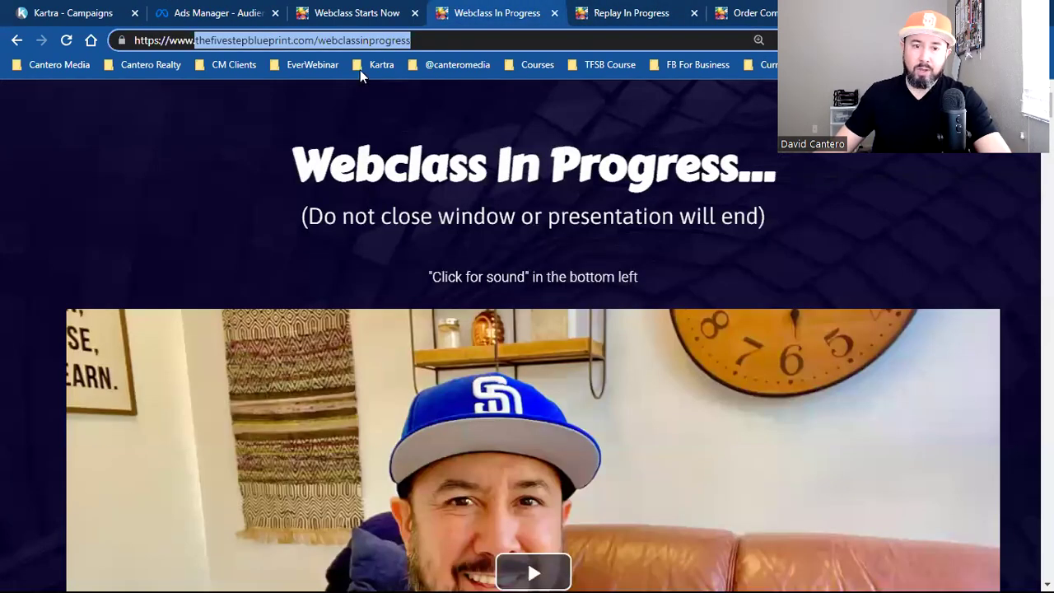
double_click(377, 39)
left_click(434, 41)
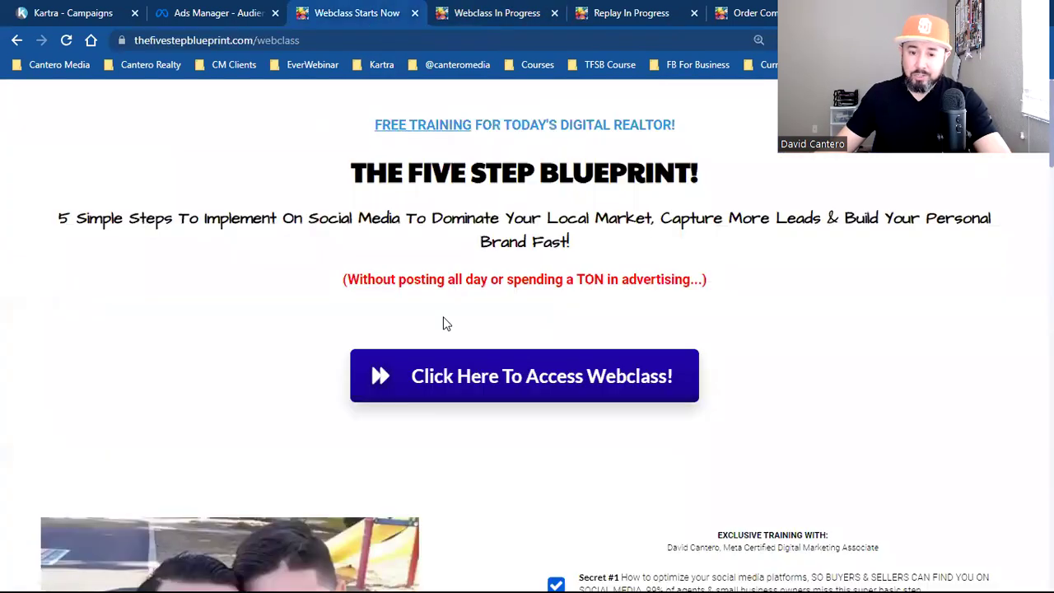
left_click(369, 10)
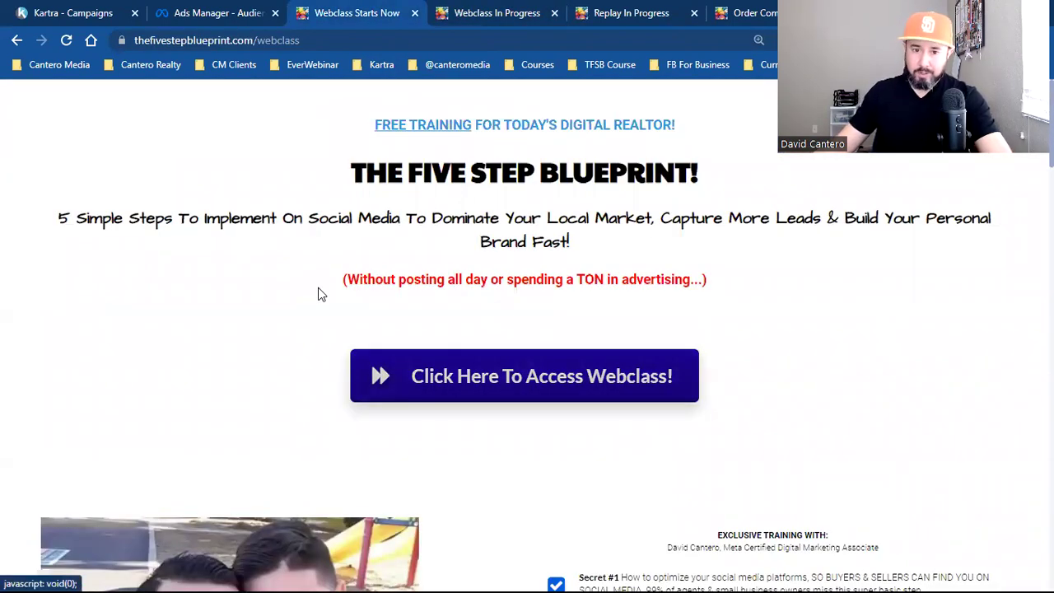
left_click(461, 8)
left_click(412, 40)
left_click(413, 40)
left_click_drag(414, 39, 195, 41)
key("ctrl+c")
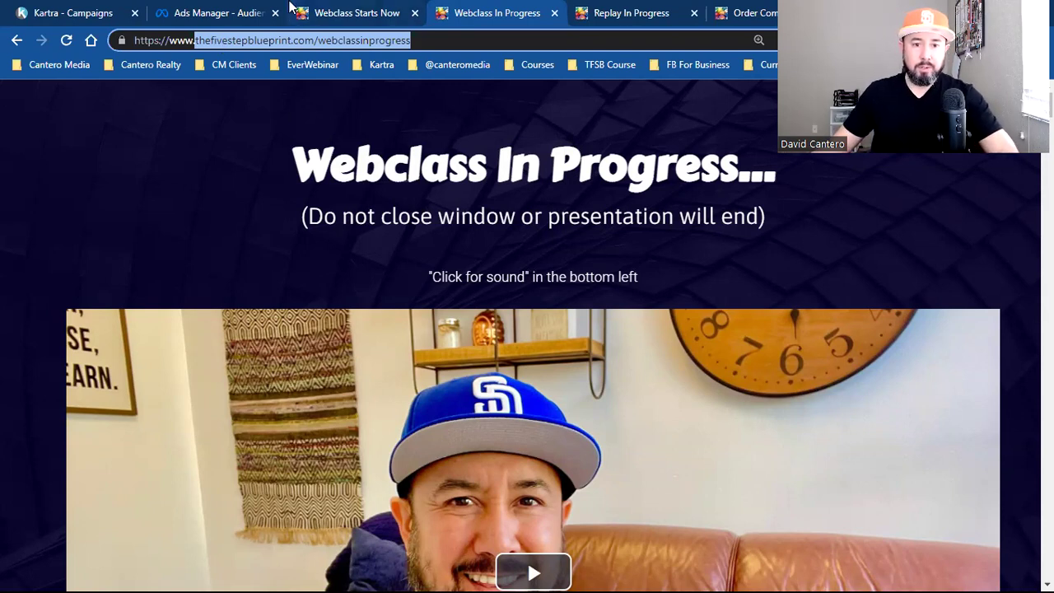
Set the new audience's event to People who visited specific web pages, with the URL containing thefivestepblueprint.com/webclassinprogress.
left_click(249, 10)
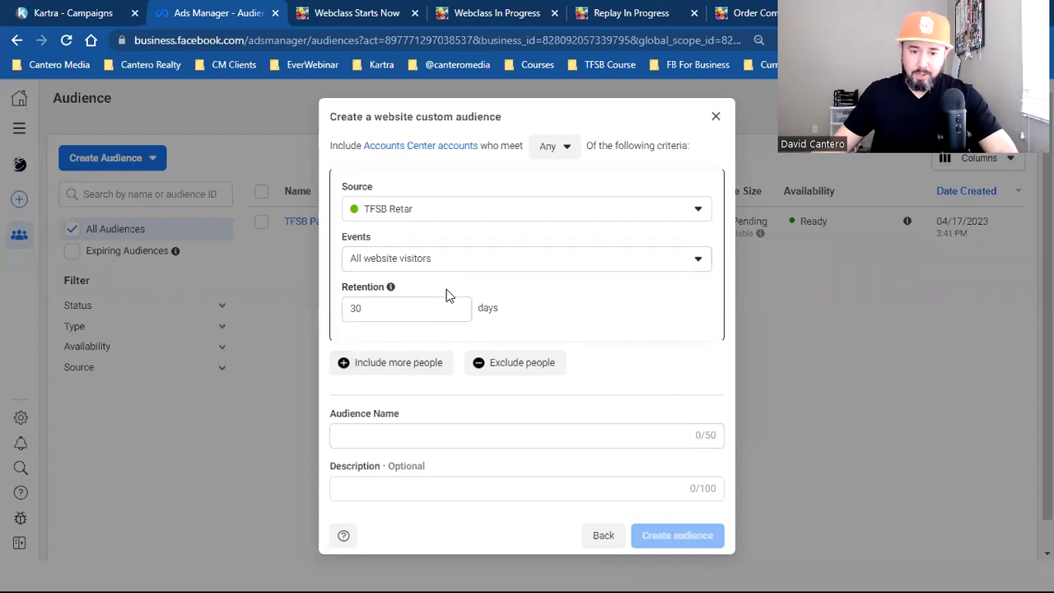
left_click(432, 262)
left_click(424, 359)
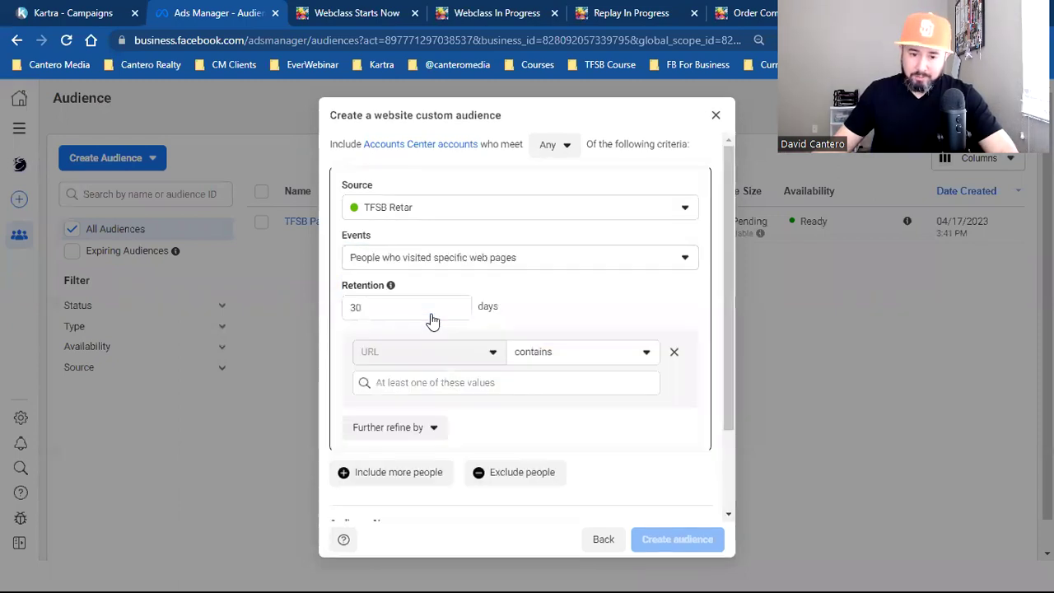
double_click(381, 311)
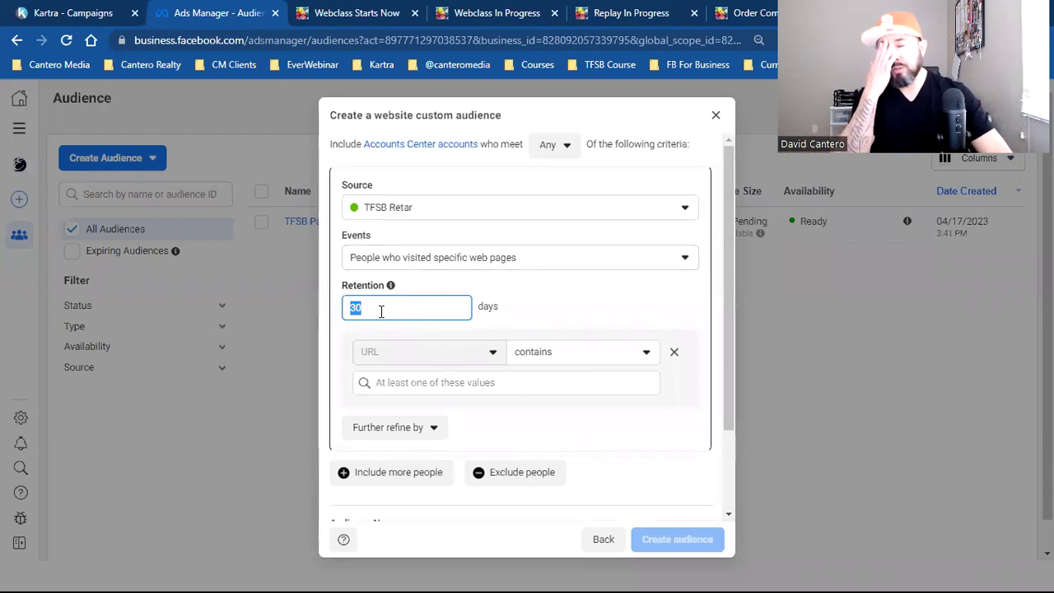
left_click(372, 390)
key("ctrl+v")
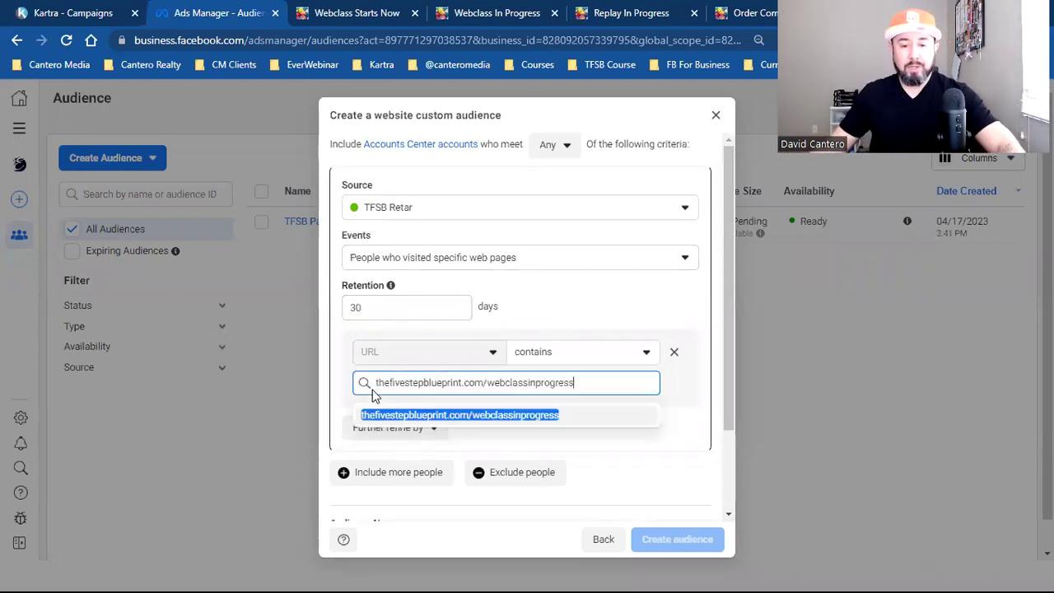
left_click(416, 413)
Try retention values of 14 and 7 days for the new audience, settling on 10 days.
double_click(380, 307)
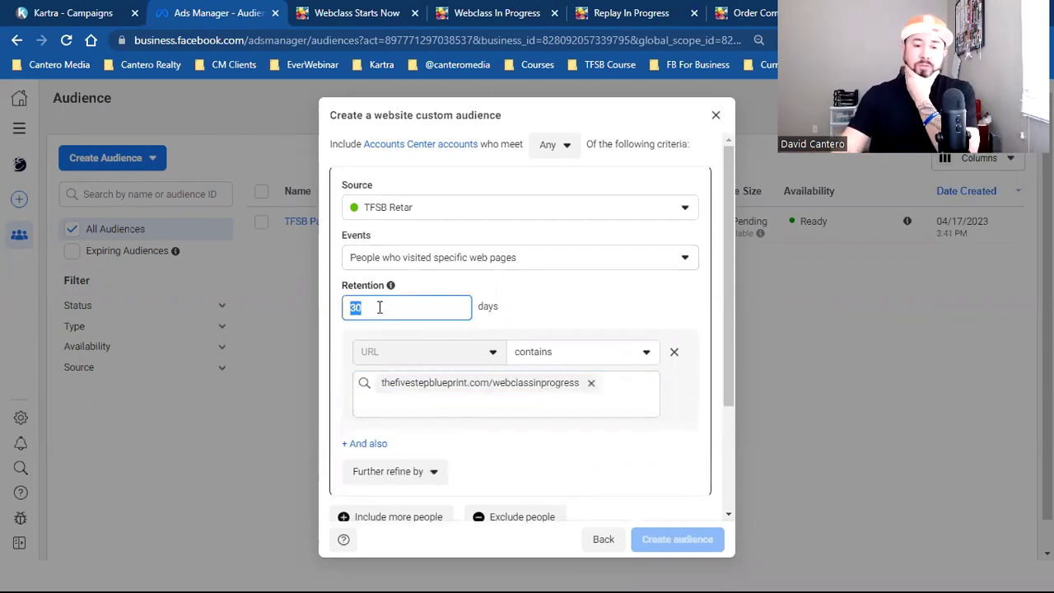
type("14")
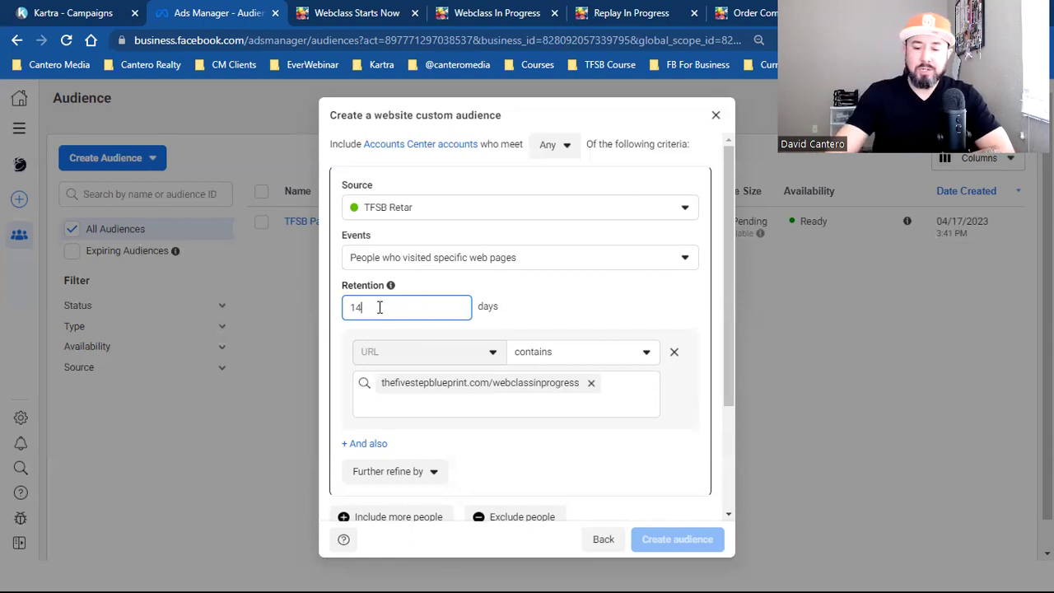
key("BackSpace")
key("BackSpace")
type("7")
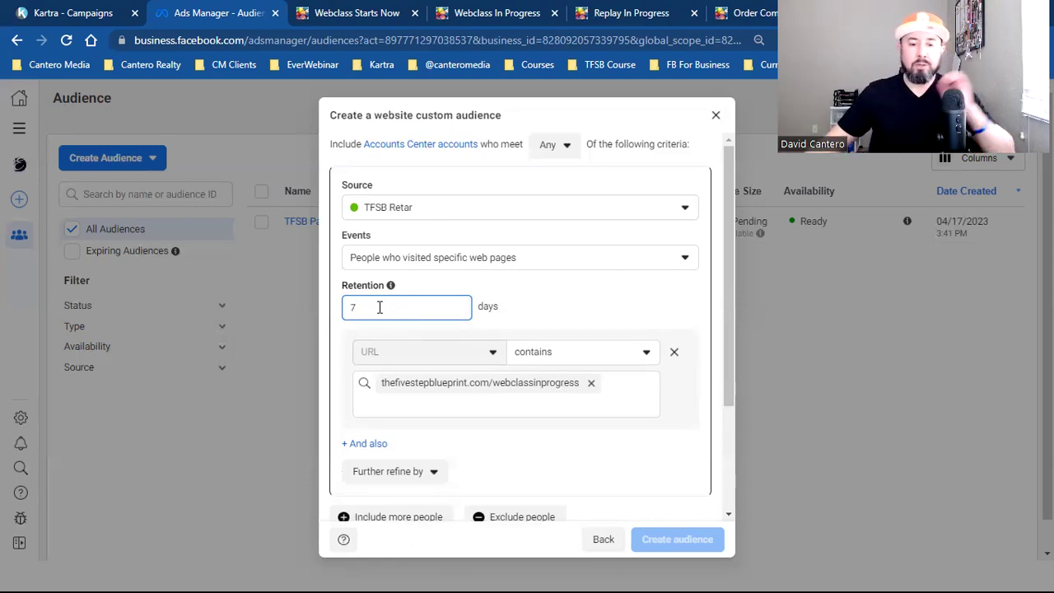
key("BackSpace")
type("10")
left_click(552, 307)
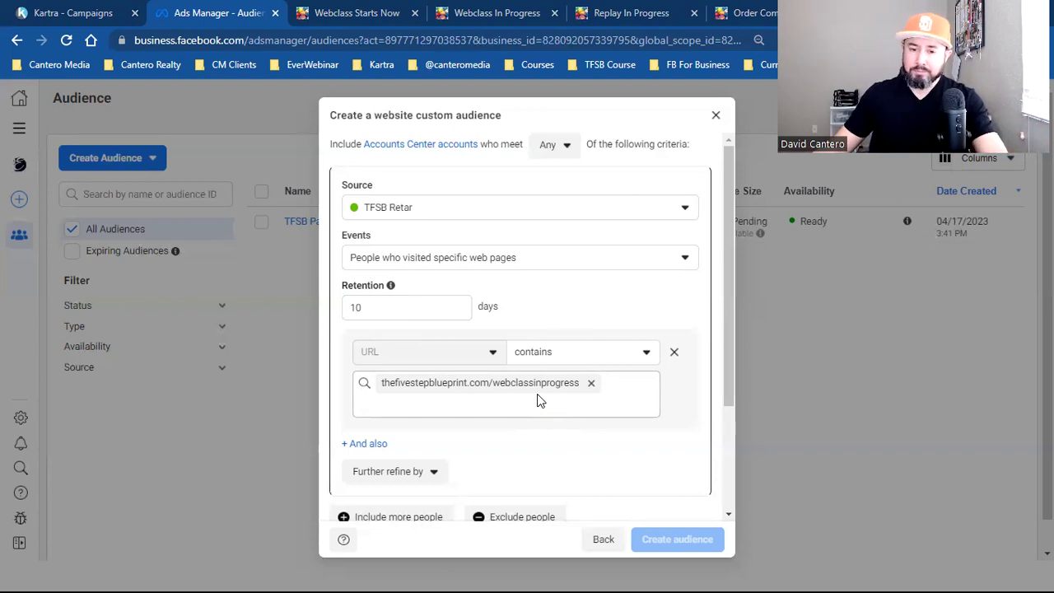
Add an exclusion for people who visited specific web pages, with a retention of 180 days.
scroll(539, 399, "down", 3)
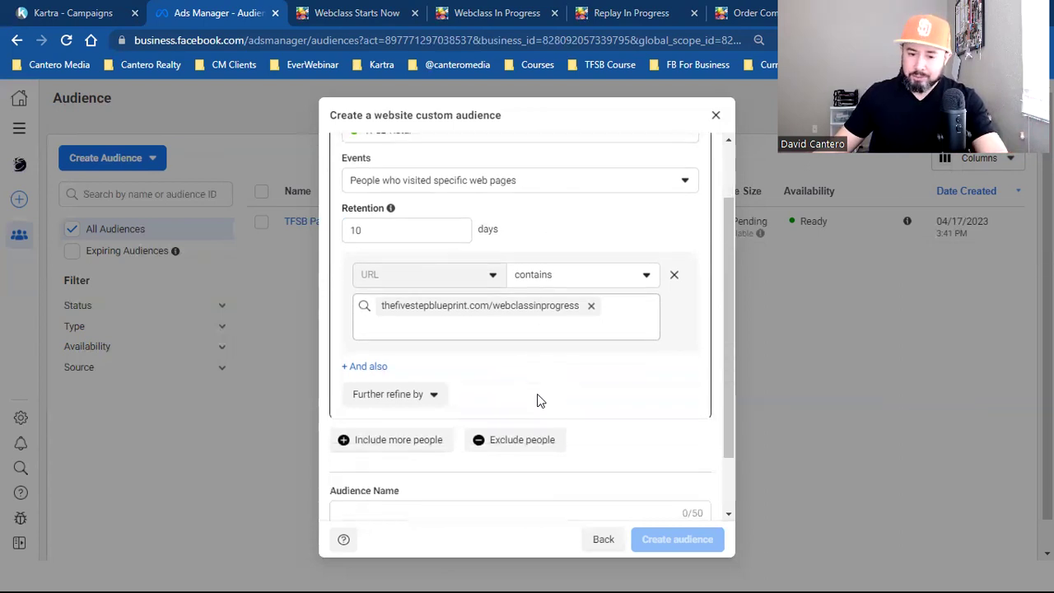
left_click(546, 372)
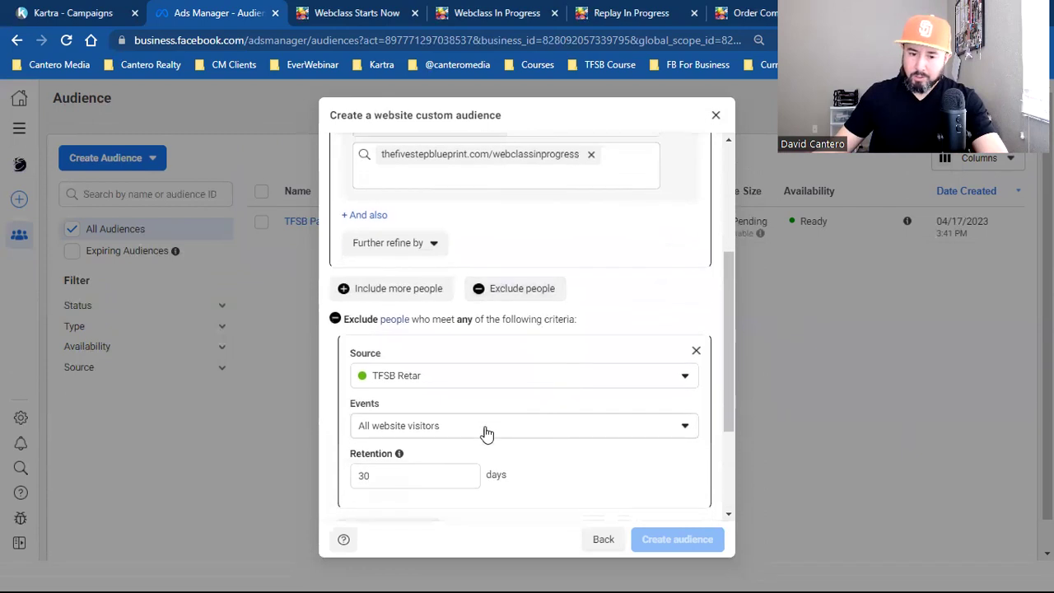
left_click(461, 428)
left_click(477, 276)
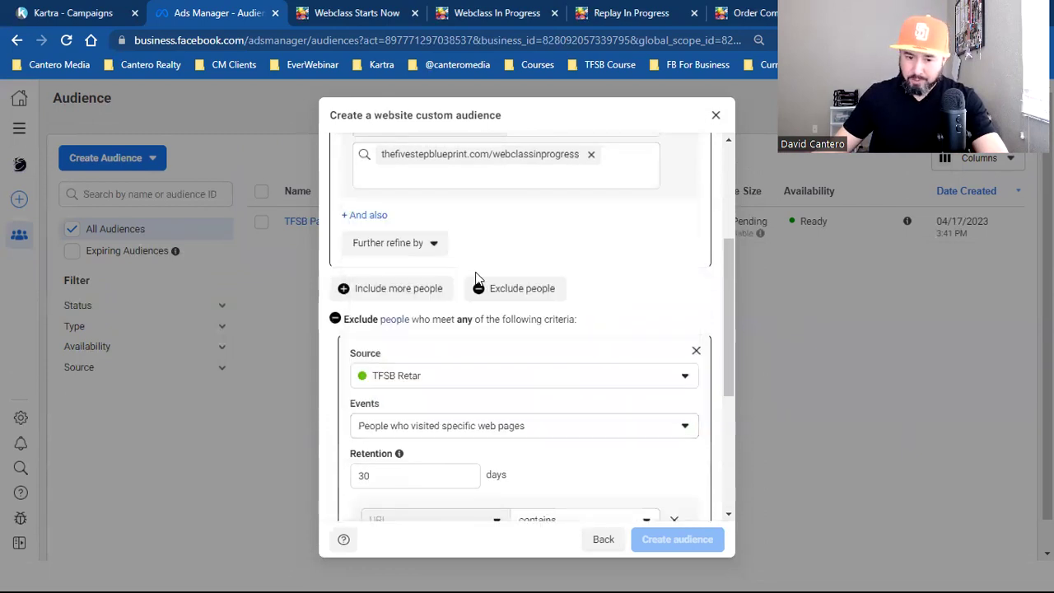
scroll(472, 428, "down", 3)
left_click(394, 321)
double_click(394, 321)
type("180")
Copy thefivestepblueprint.com/ordercomplete from the Order Complete page's address and add it as the exclusion's URL contains value.
left_click(413, 397)
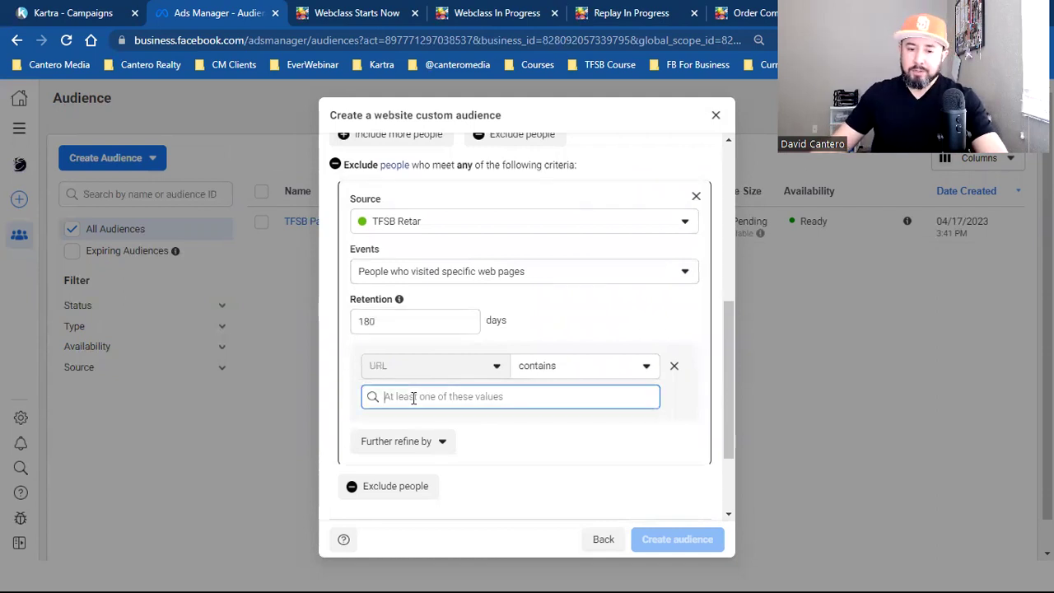
left_click(745, 12)
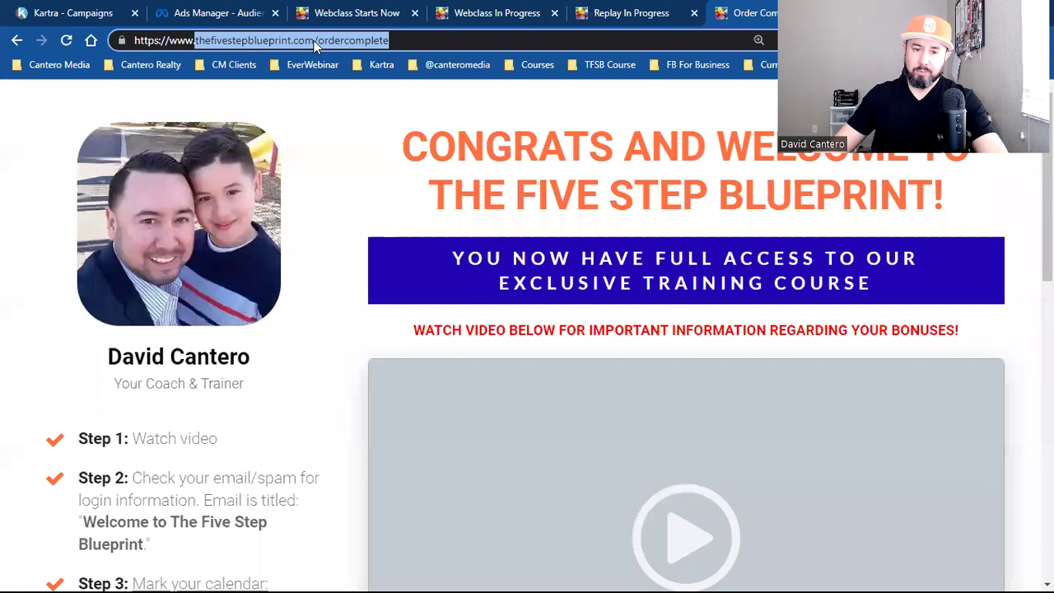
right_click(313, 40)
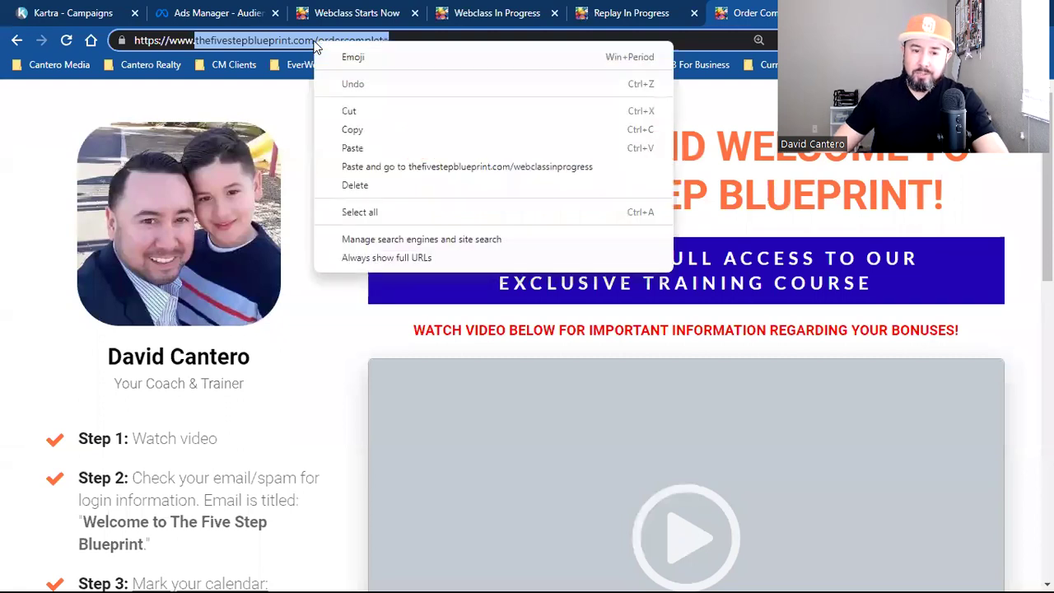
left_click(369, 132)
left_click(331, 10)
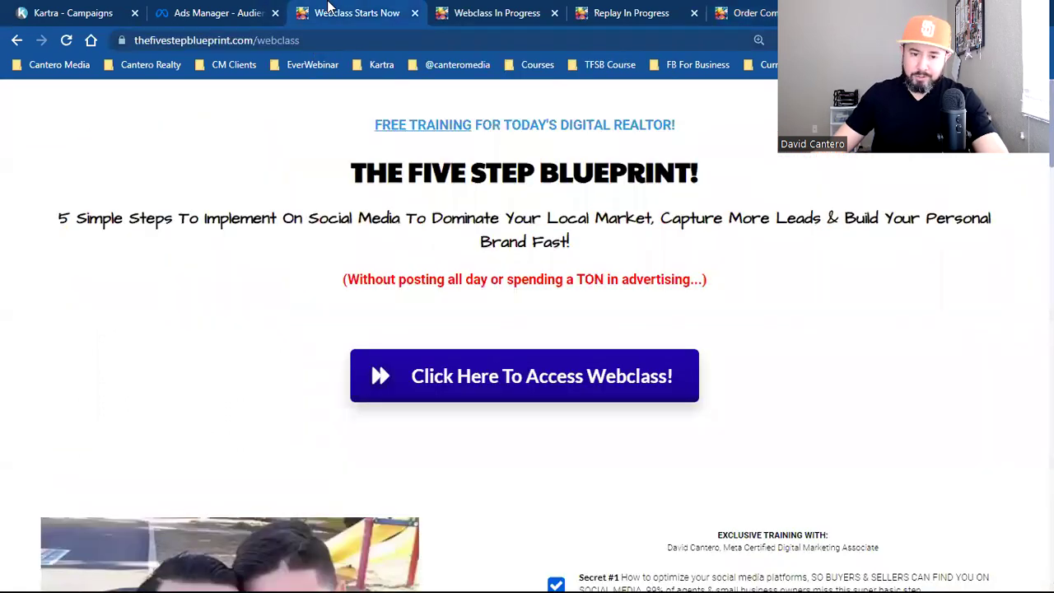
left_click(365, 395)
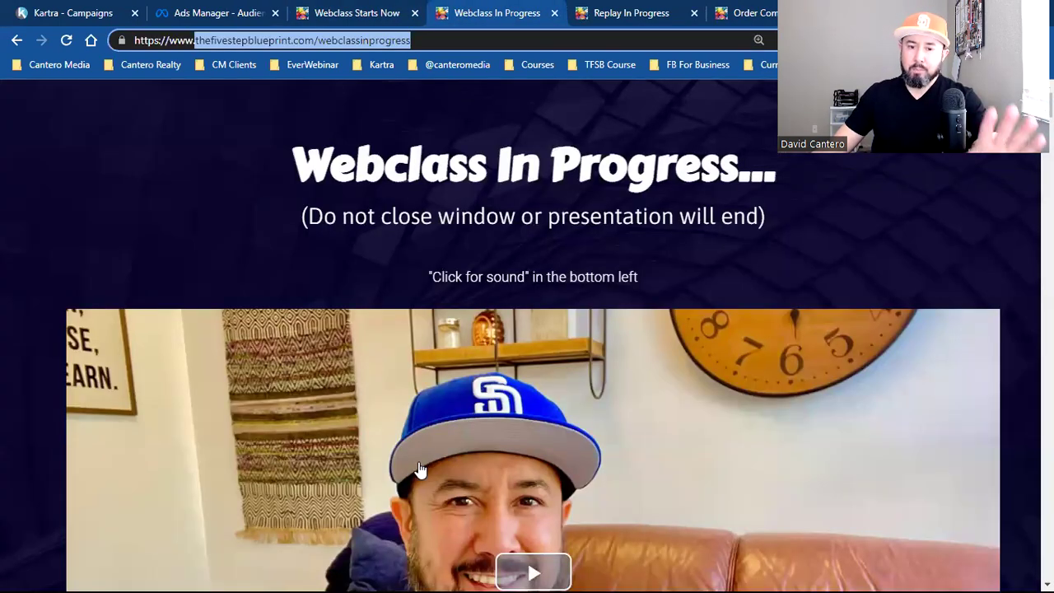
left_click(763, 10)
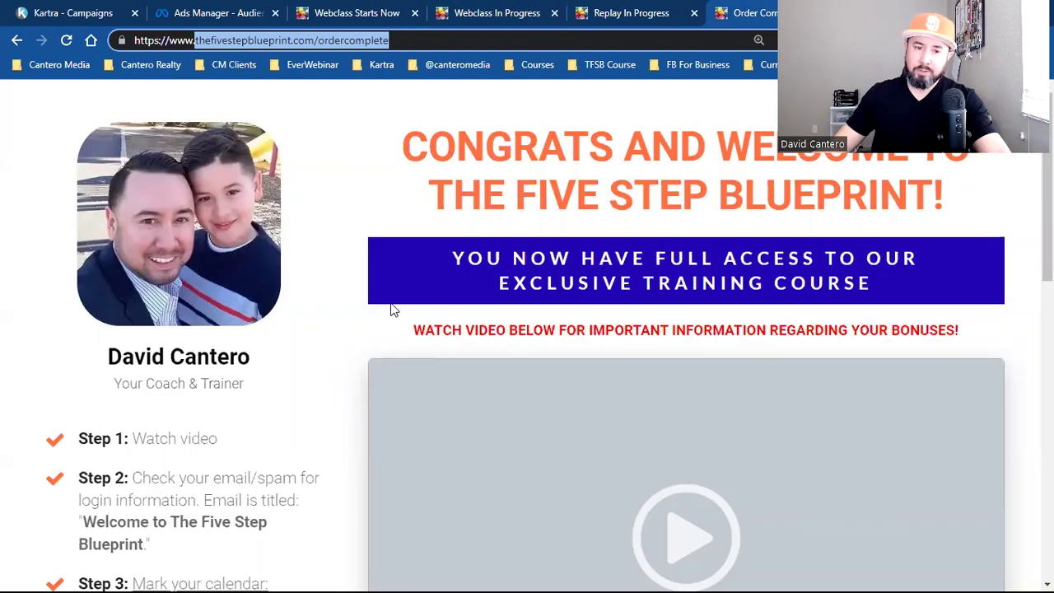
left_click(247, 10)
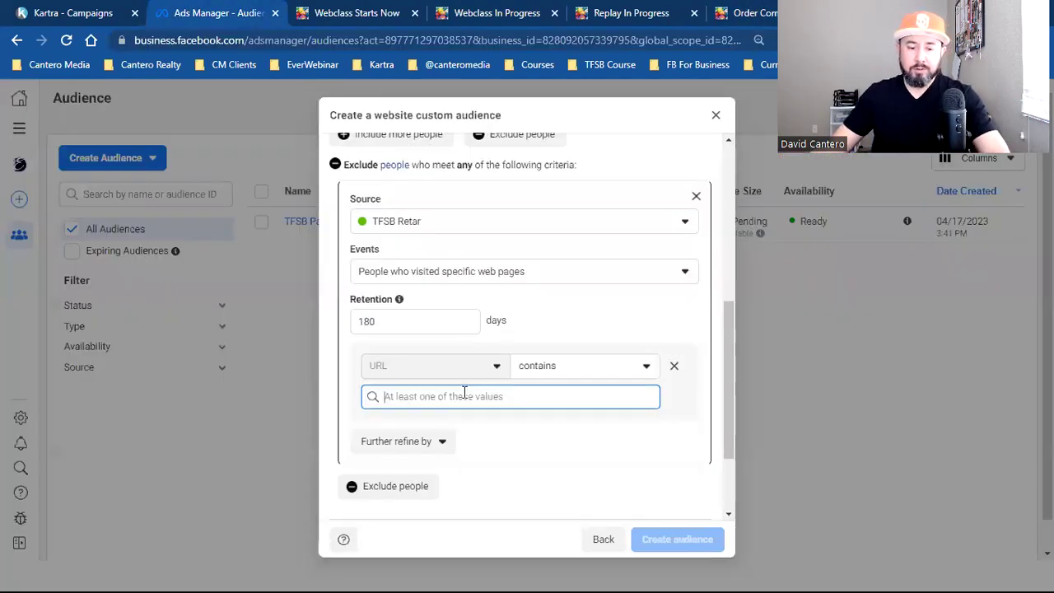
key("ctrl+v")
left_click(471, 428)
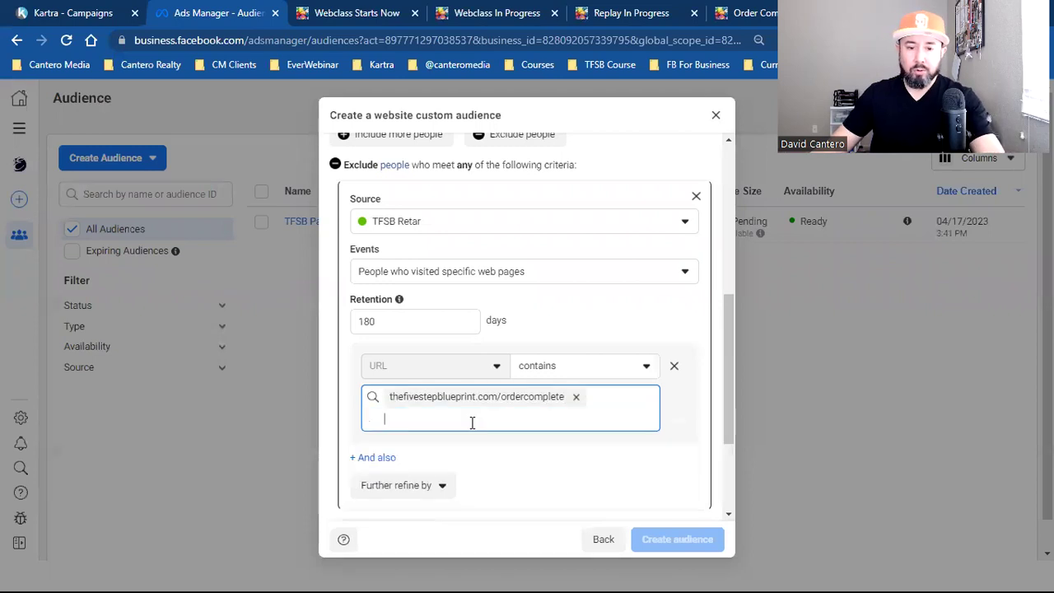
Review the audience's inclusion and exclusion criteria, checking the retention periods and URL values of both.
scroll(675, 426, "up", 4)
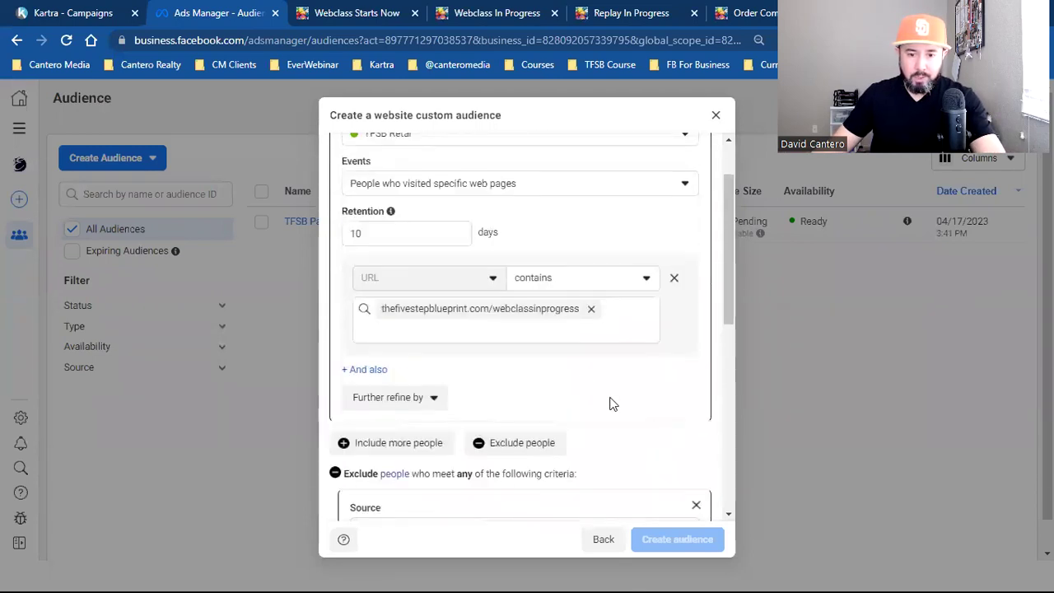
scroll(609, 403, "up", 1)
scroll(566, 326, "down", 5)
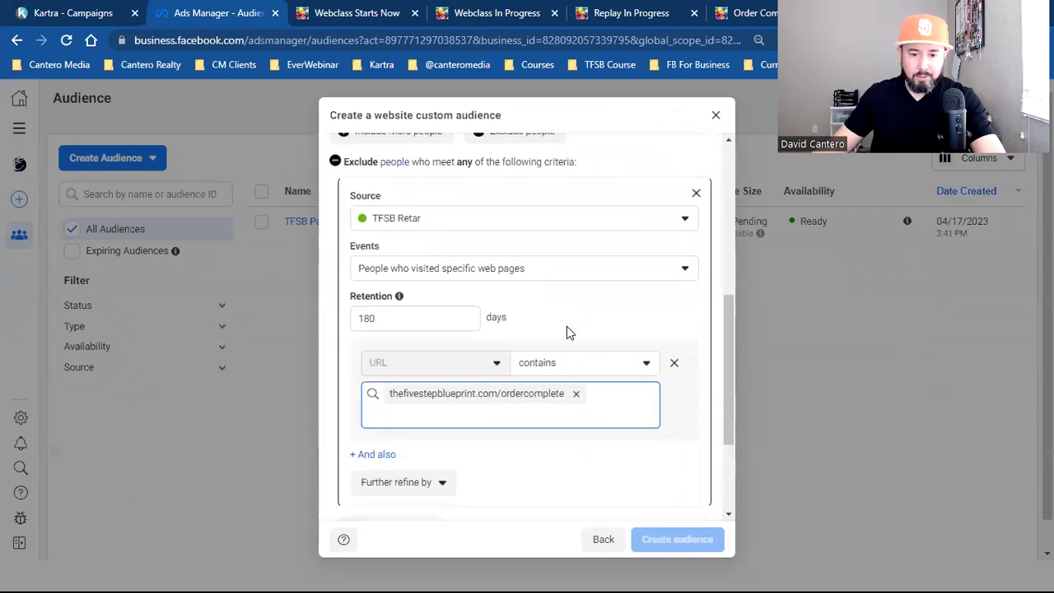
scroll(537, 365, "up", 5)
left_click(367, 307)
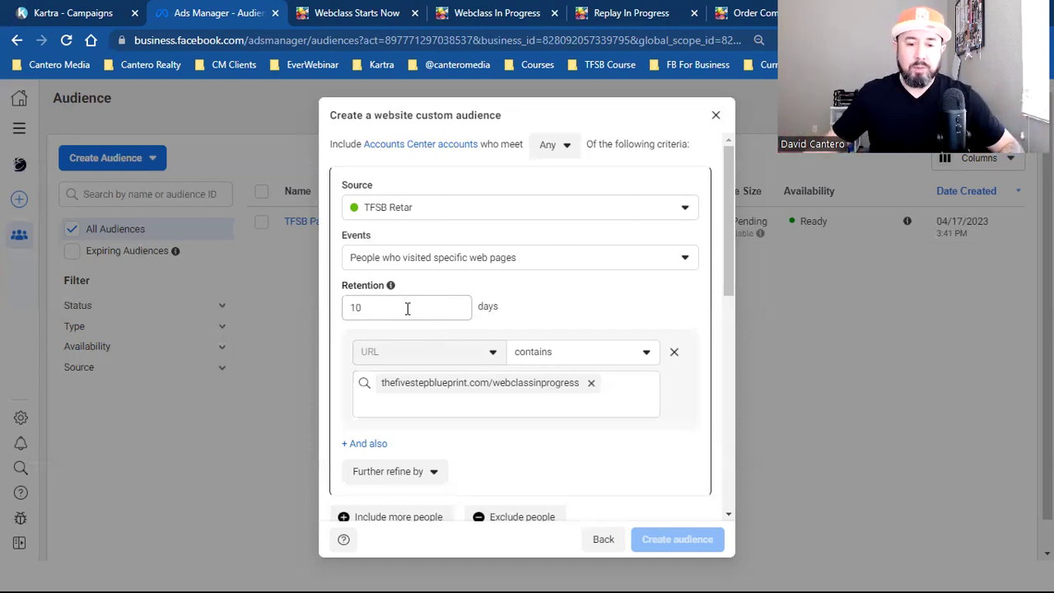
scroll(489, 426, "down", 2)
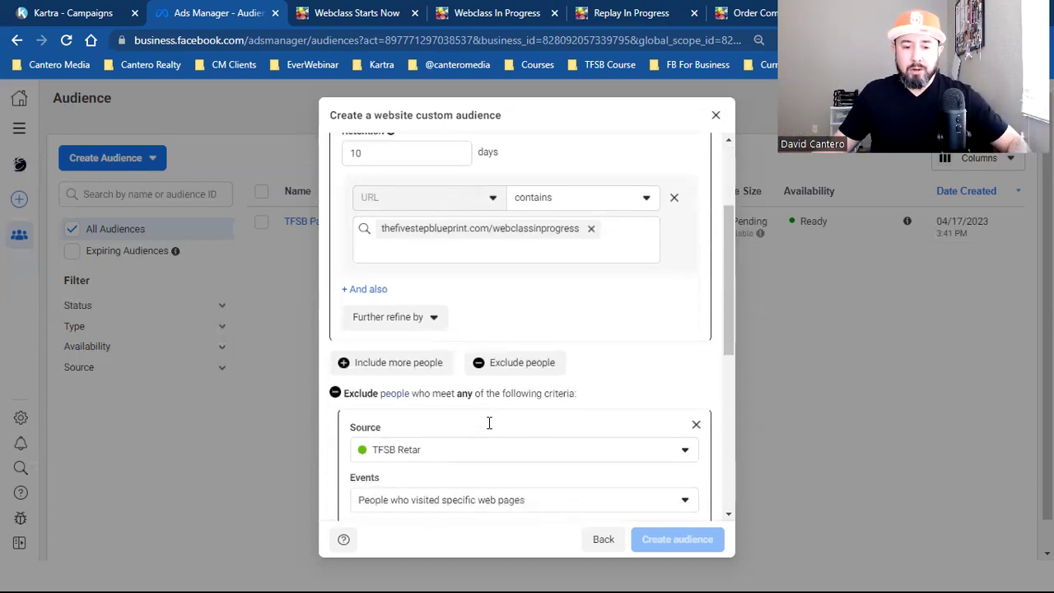
scroll(489, 426, "down", 2)
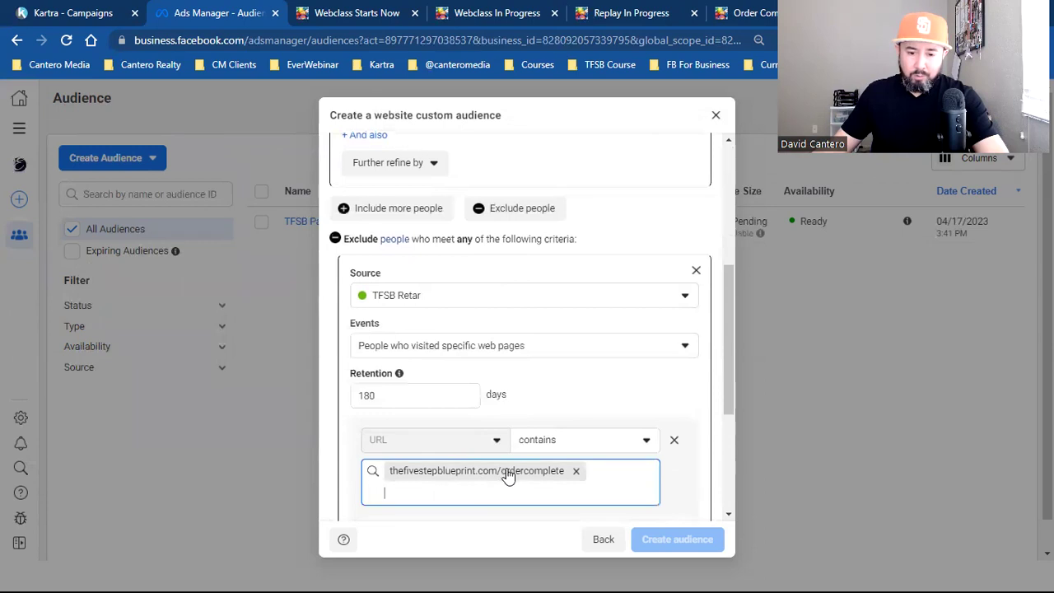
Name the audience TFSB Webclass Registrants (10 days - have not pur) and create it.
scroll(505, 478, "down", 1)
scroll(506, 477, "down", 2)
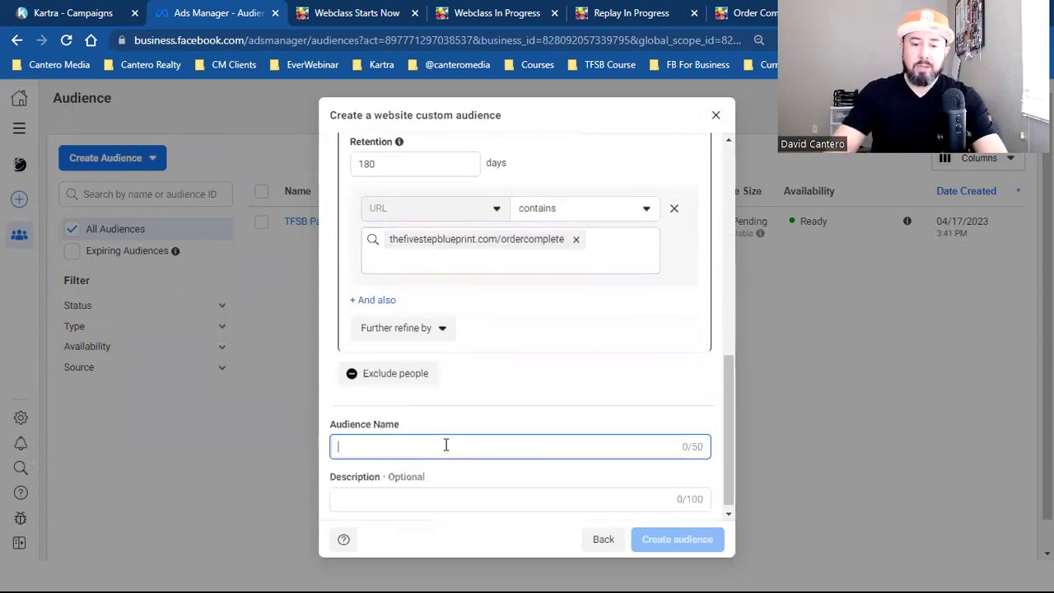
type("TFSB ")
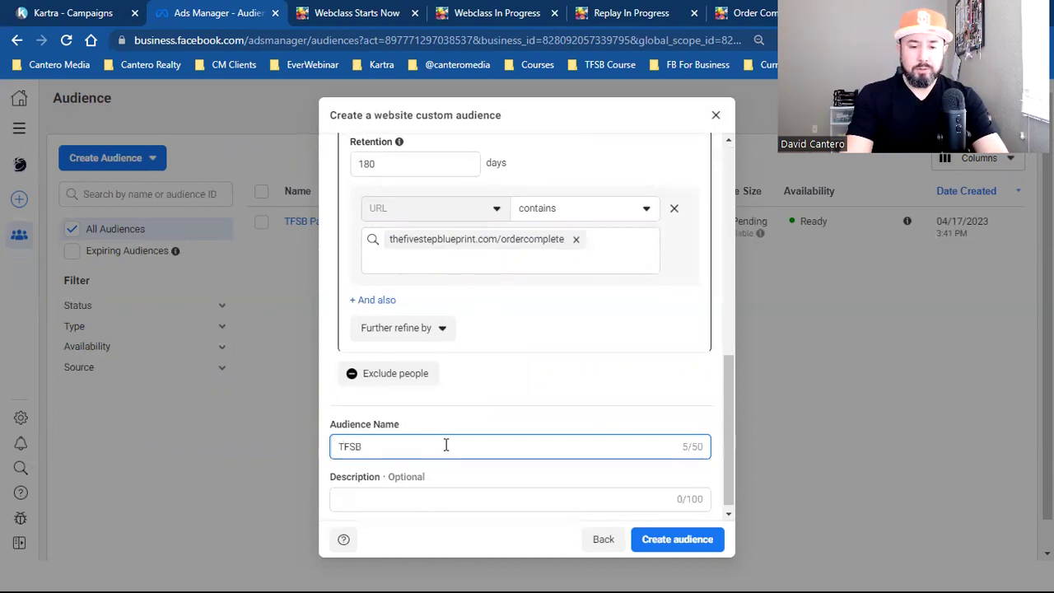
type("Webcl")
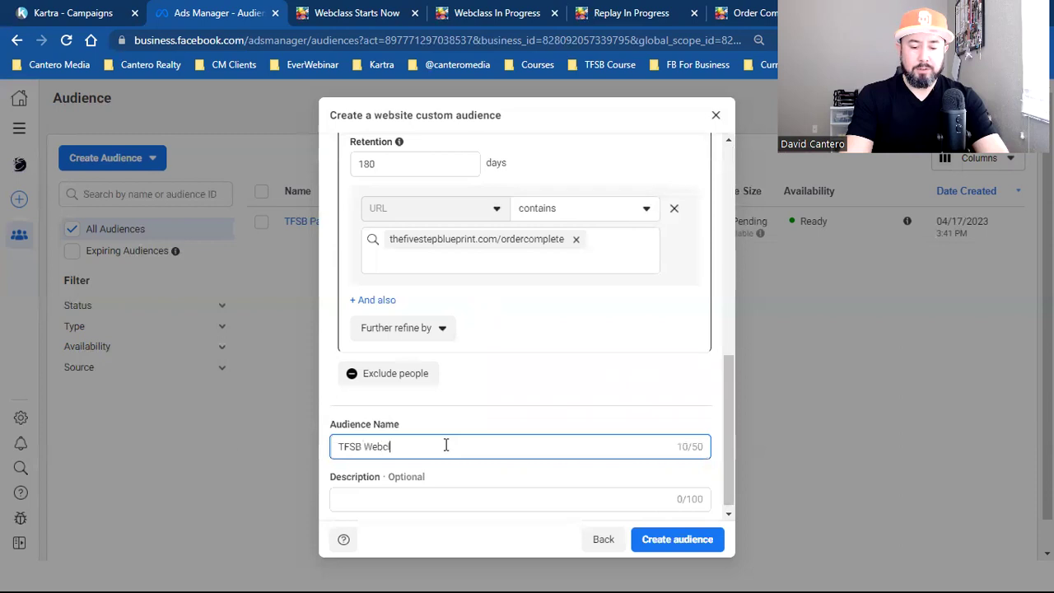
type("ass Registrants (")
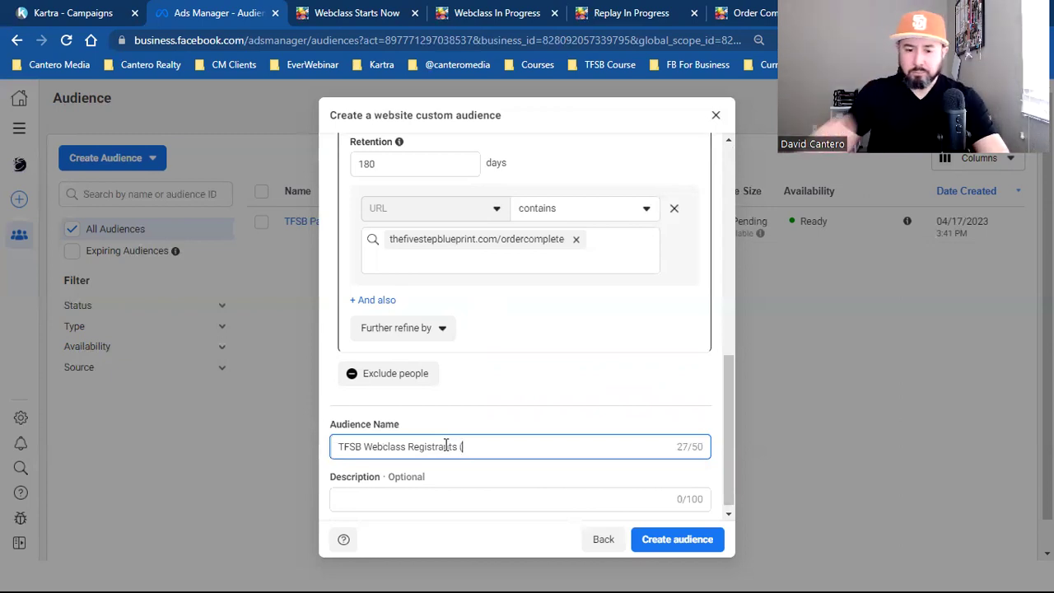
scroll(445, 446, "up", 10)
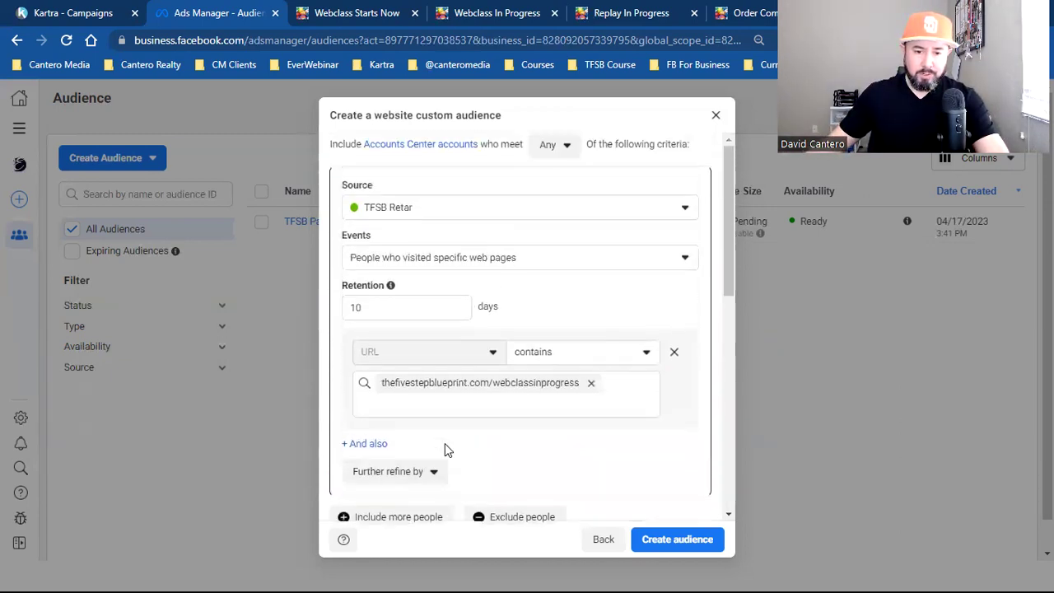
scroll(445, 450, "down", 10)
type("10 days)")
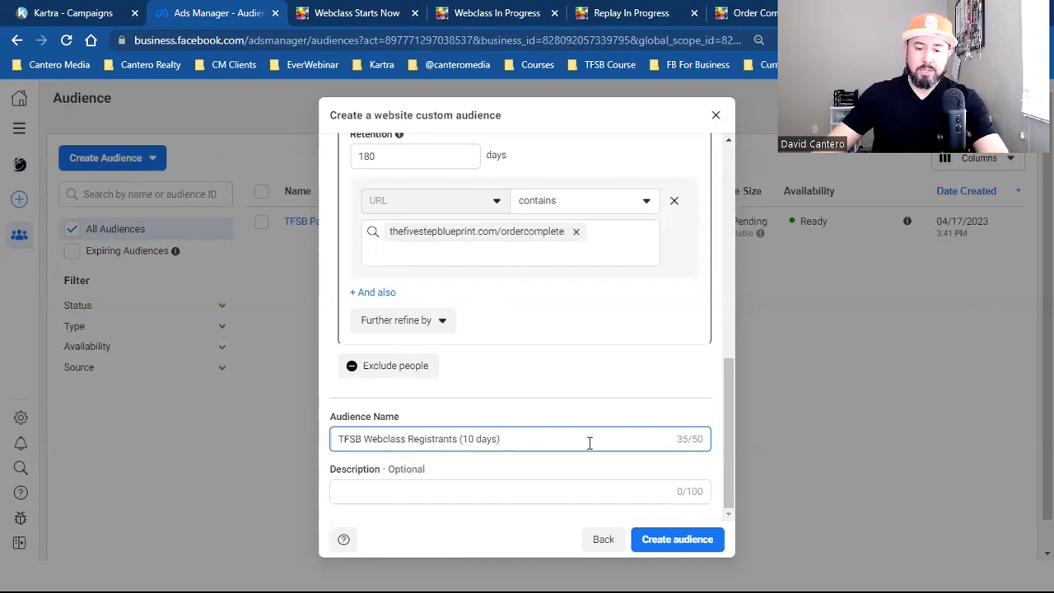
type("- have not pur")
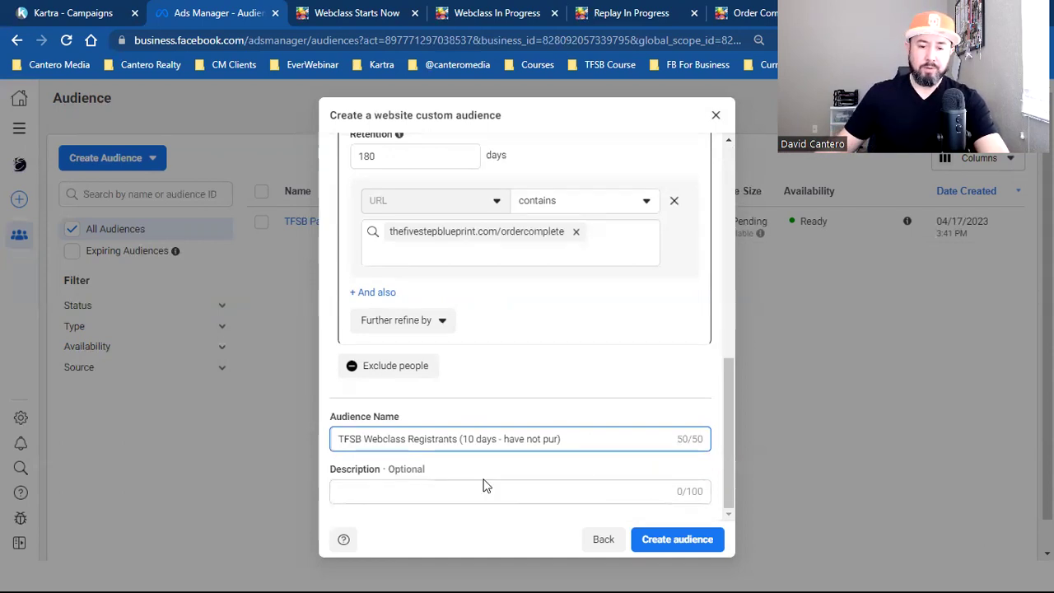
left_click(476, 439)
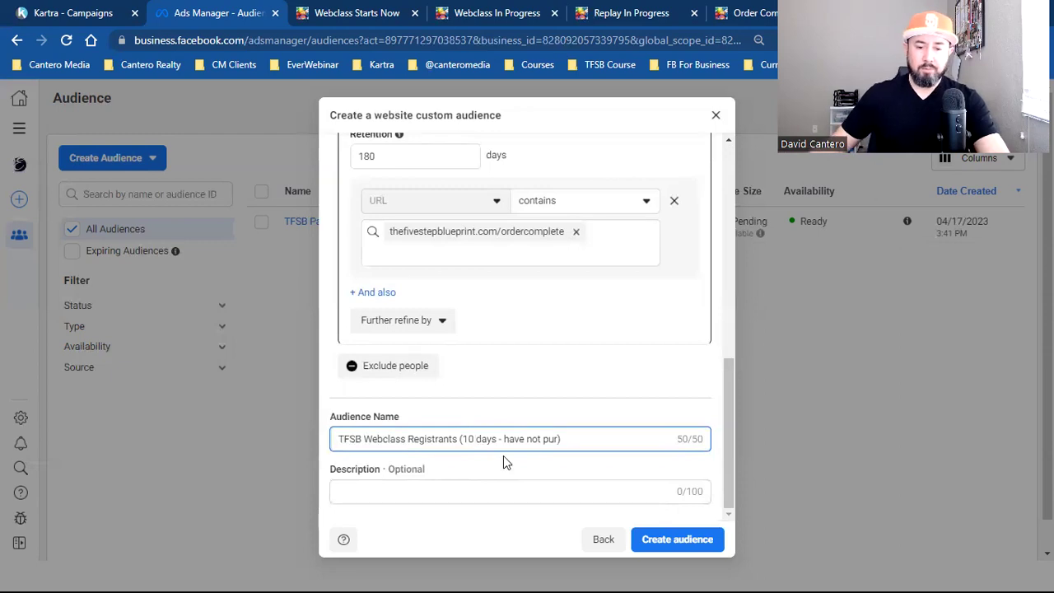
left_click(663, 544)
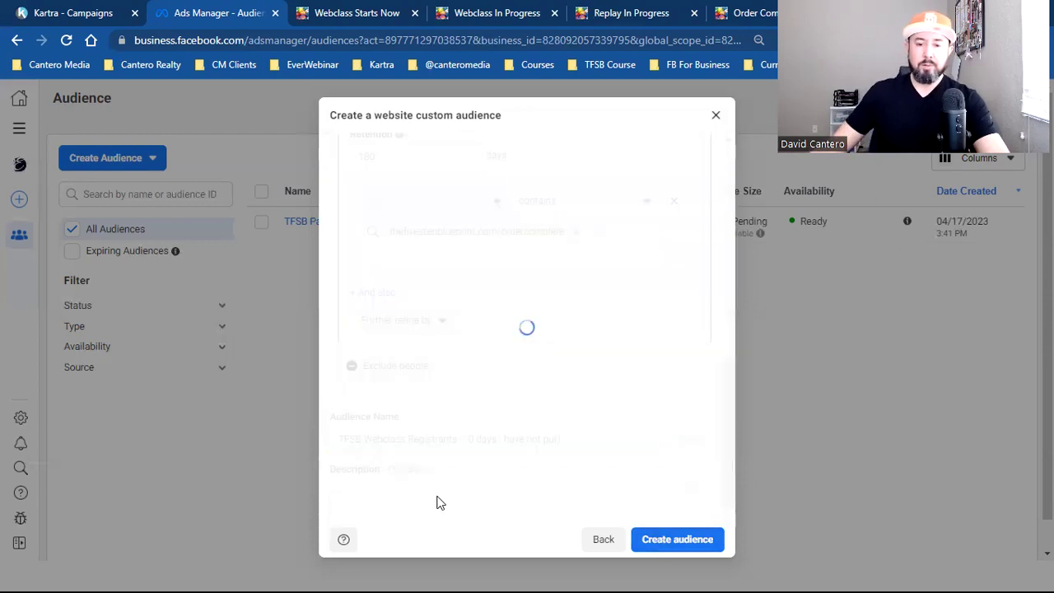
left_click(700, 521)
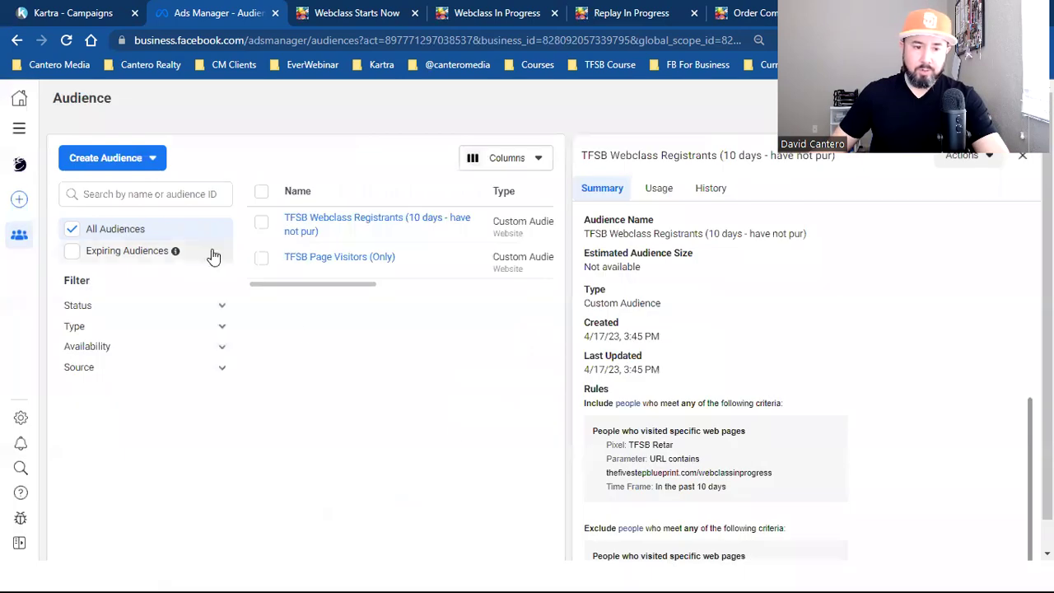
Start another website custom audience for people who visited specific web pages, with a retention of 180 days.
left_click(140, 165)
left_click(128, 194)
left_click(355, 216)
left_click(736, 504)
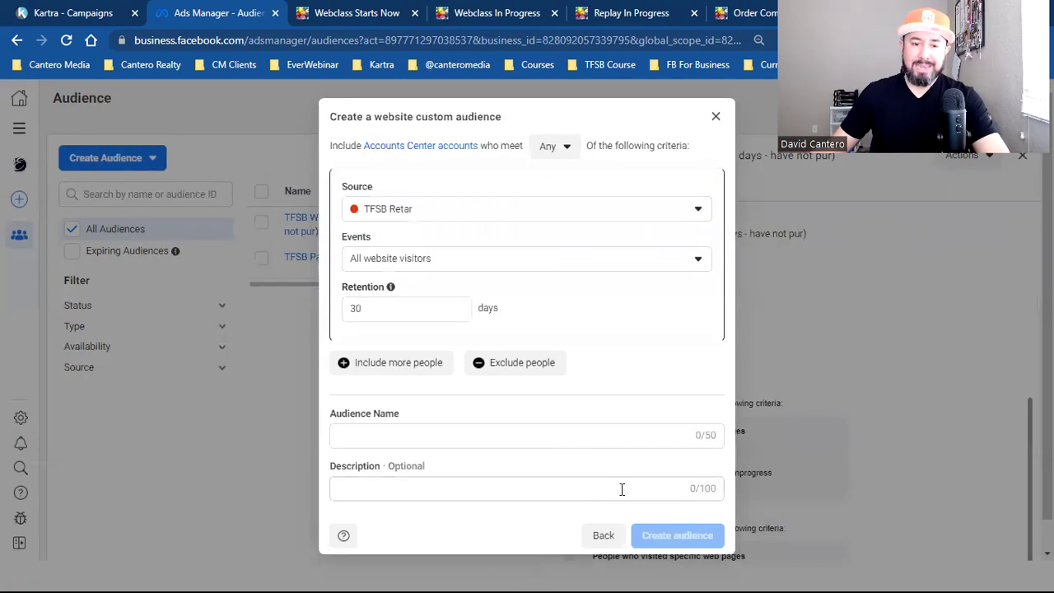
left_click(434, 260)
left_click(429, 364)
double_click(392, 307)
type("180")
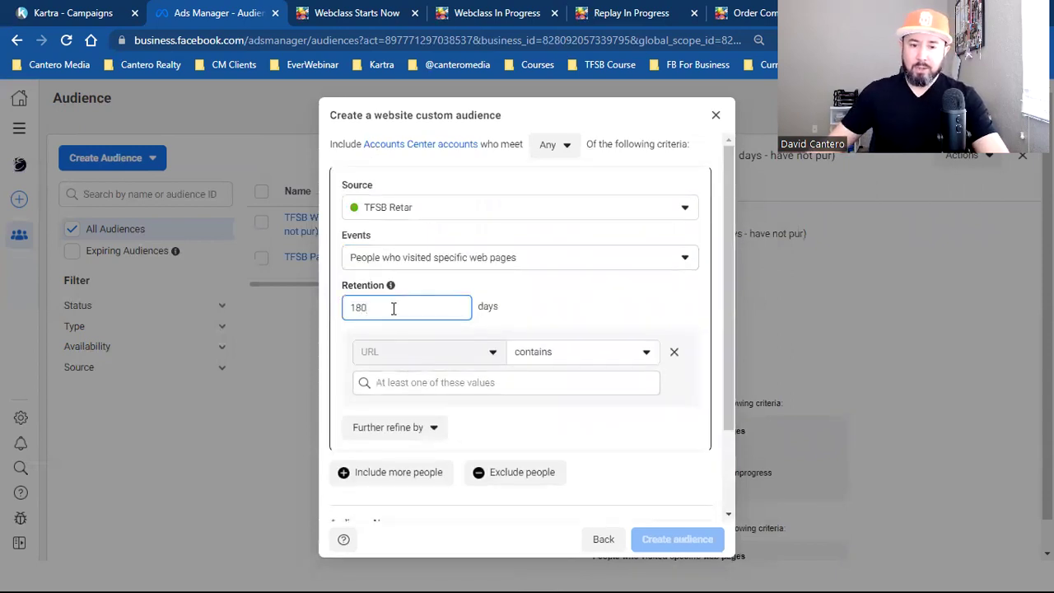
Copy the Order Complete page's address, thefivestepblueprint.com/ordercomplete, and set it as the new audience's included URL contains value.
left_click(745, 12)
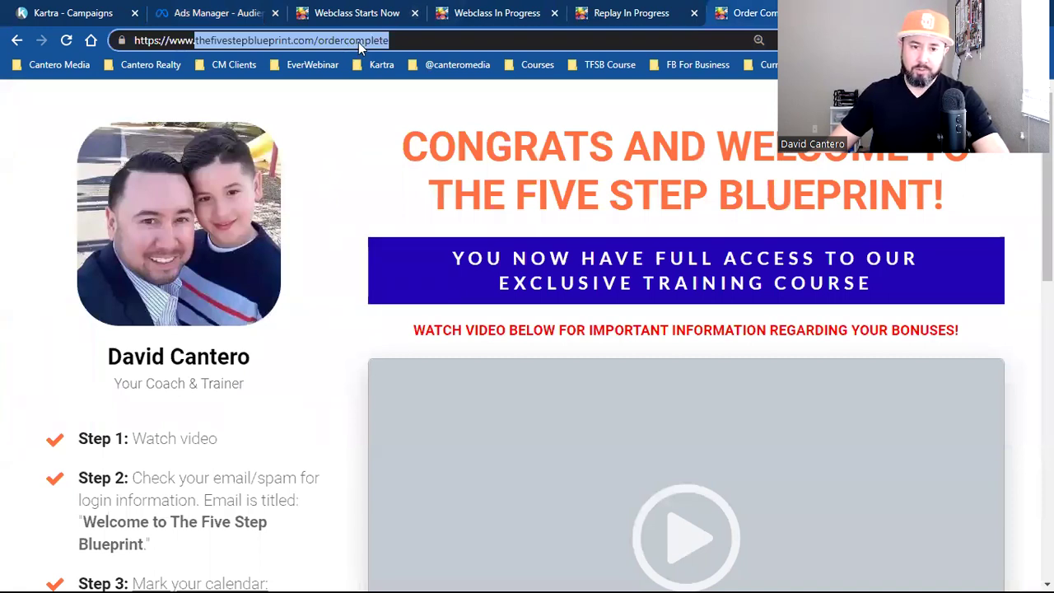
right_click(344, 42)
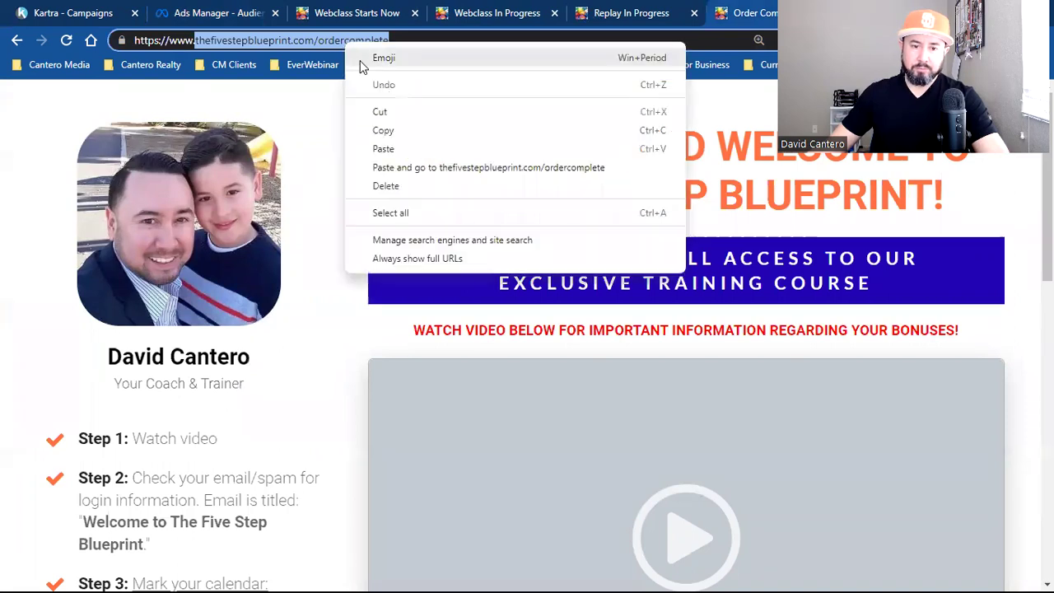
left_click(401, 129)
left_click(219, 10)
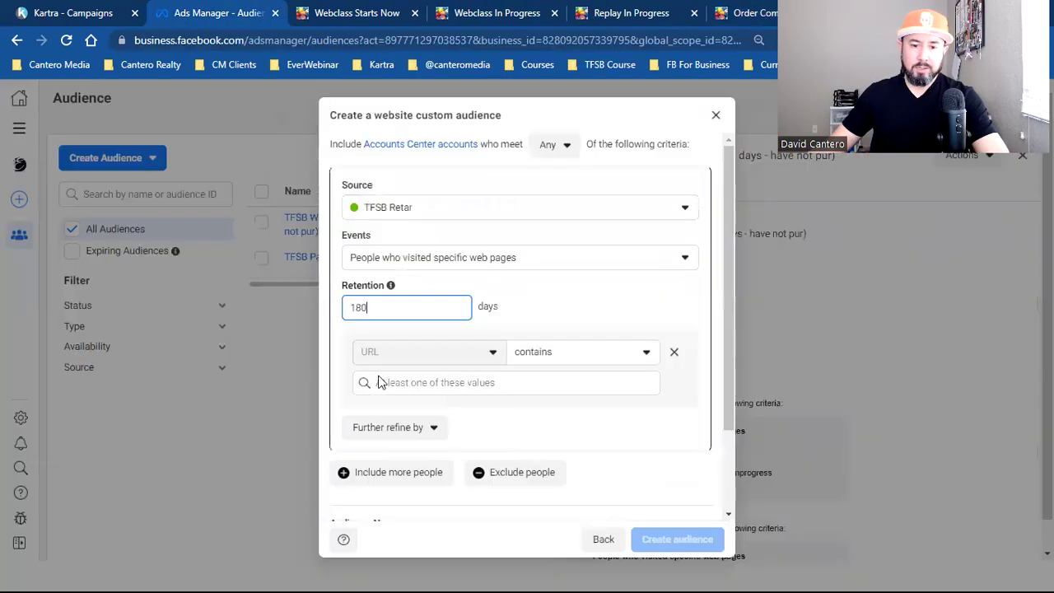
left_click(412, 384)
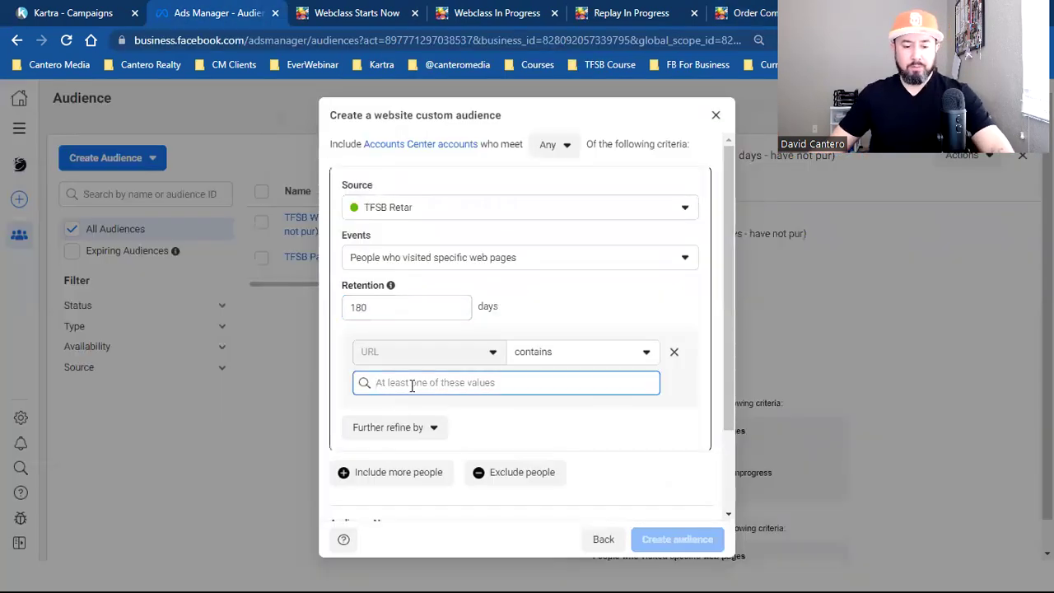
type("thefivestepblueprint.com/ordercomplete")
left_click(434, 416)
Name the audience TFSB Students, create it, and close its confirmation and details.
scroll(430, 423, "down", 3)
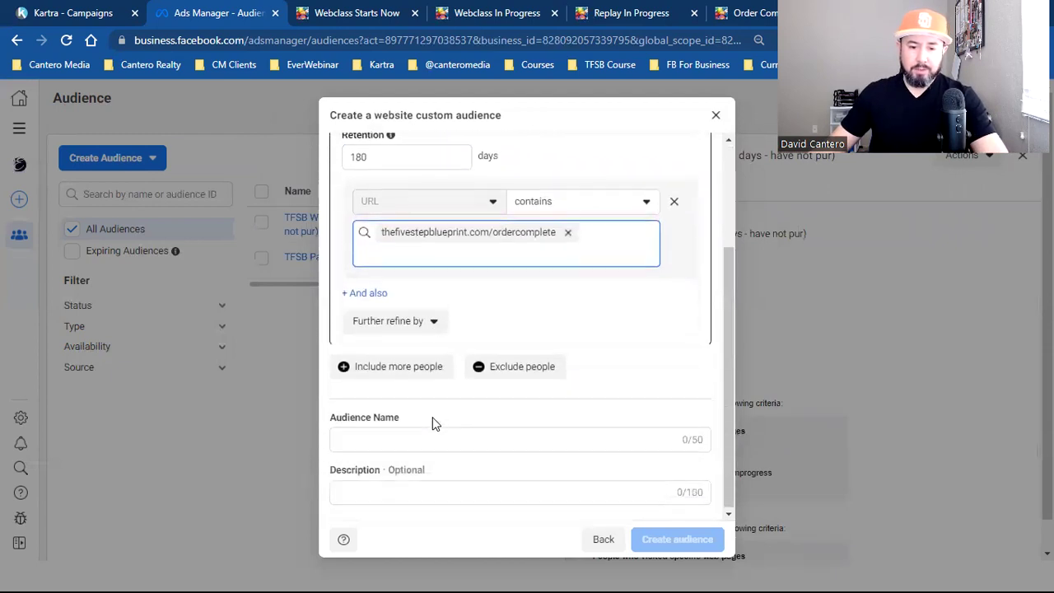
left_click(426, 436)
type("TF")
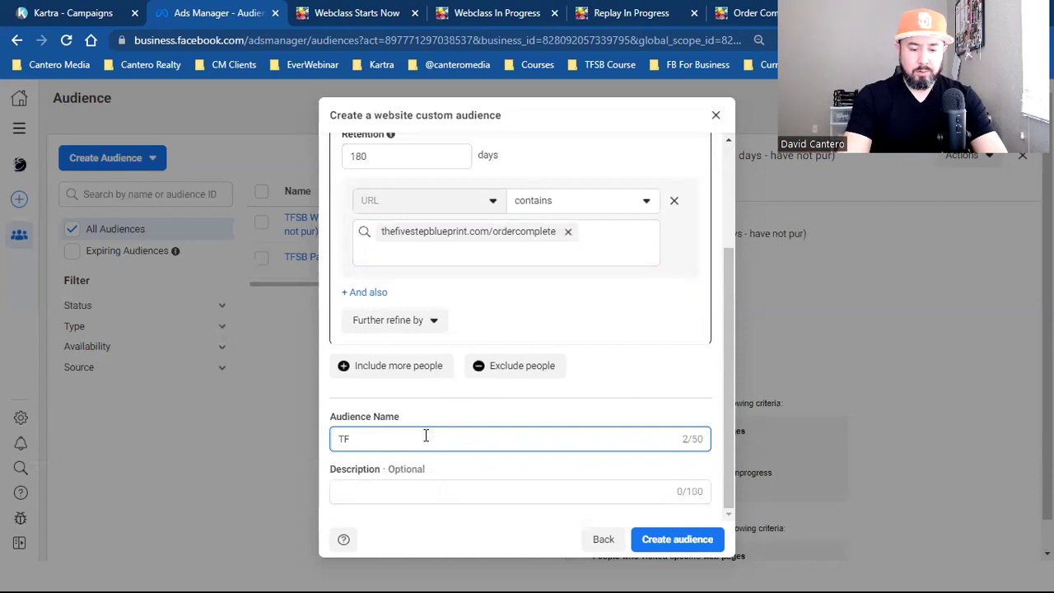
type("SB")
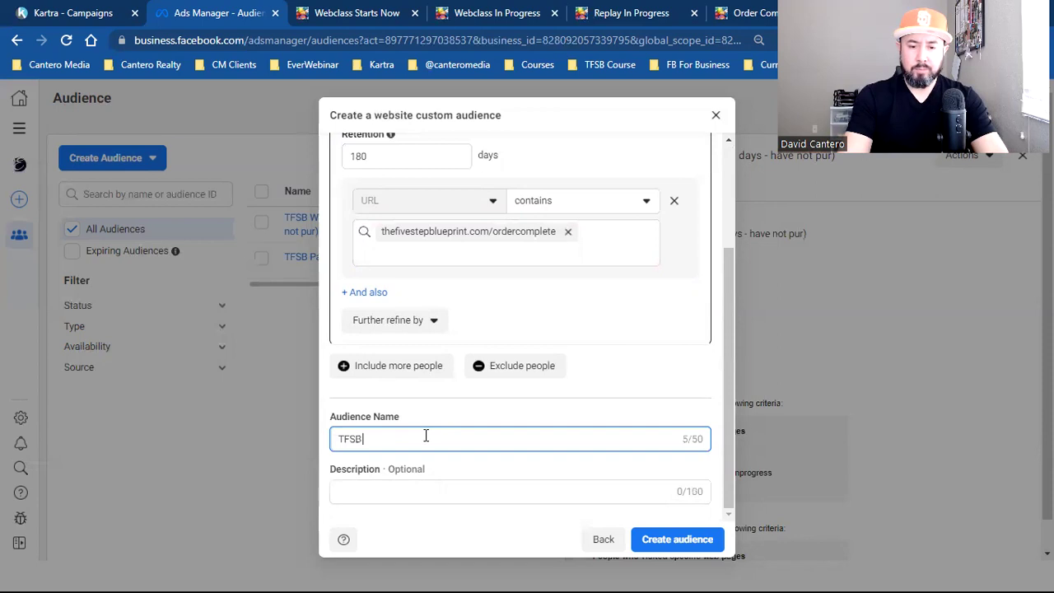
type("Srudent")
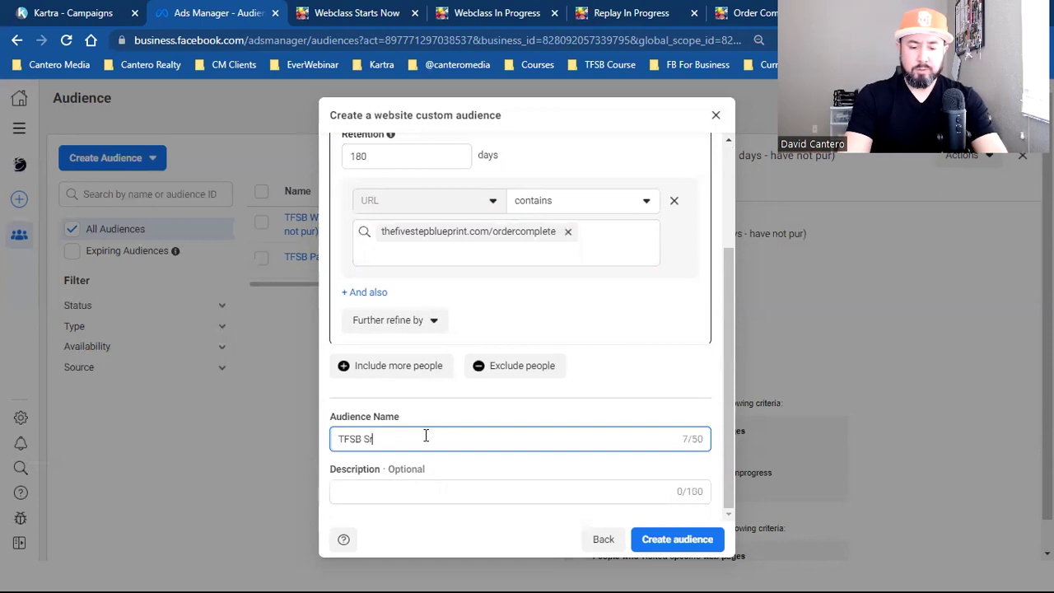
key("BackSpace")
key("BackSpace")
key("BackSpace")
key("BackSpace")
key("BackSpace")
key("BackSpace")
key("BackSpace")
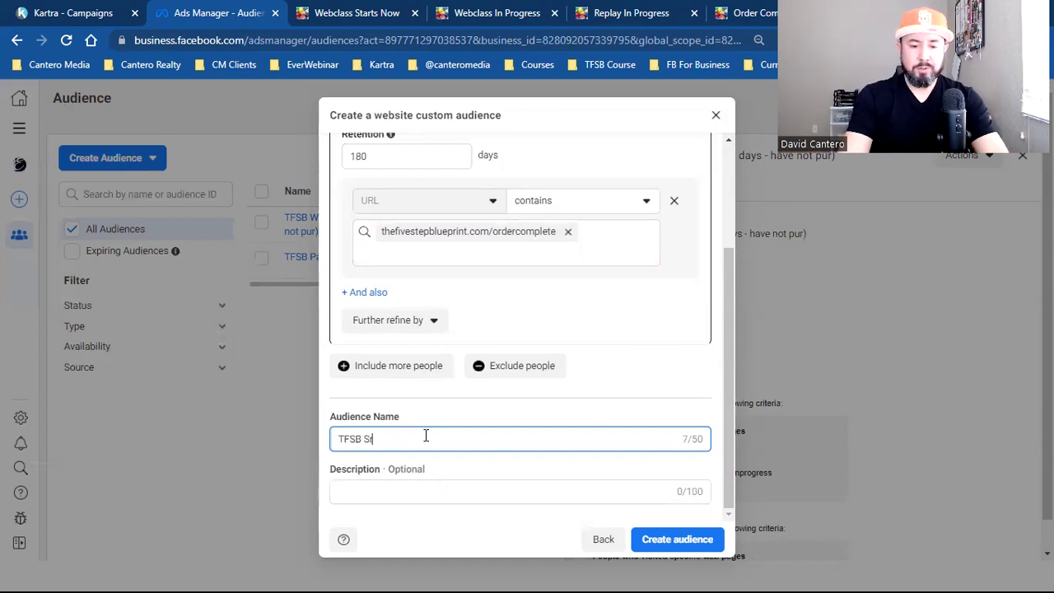
type("Students")
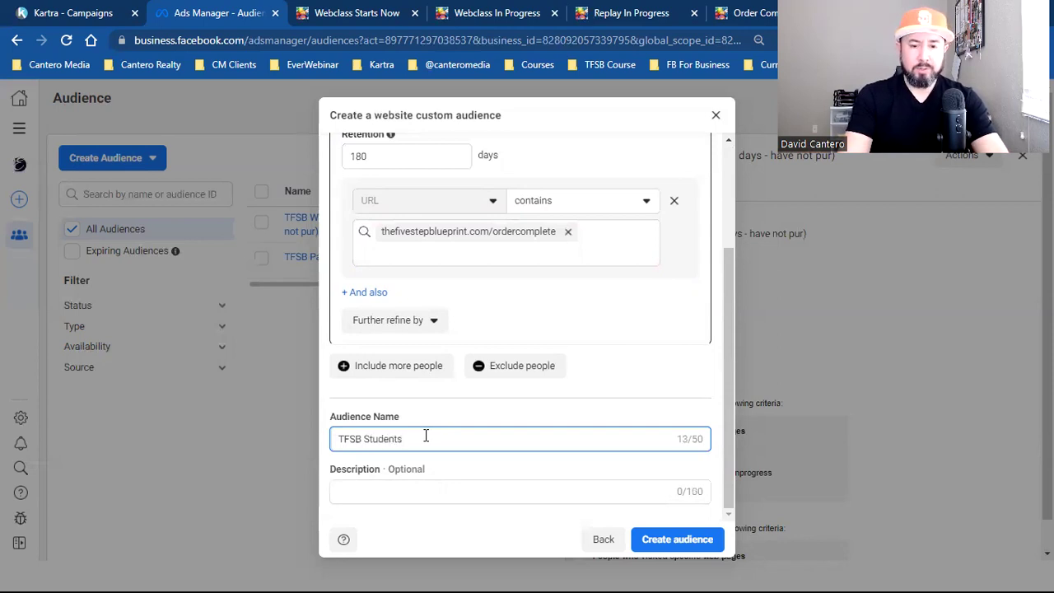
left_click(689, 540)
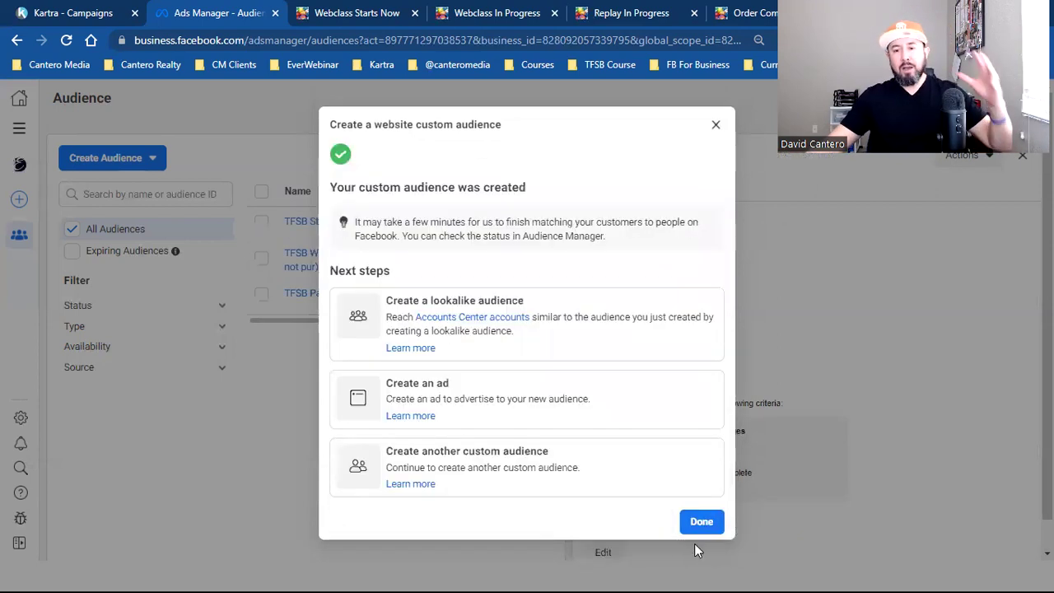
left_click(698, 521)
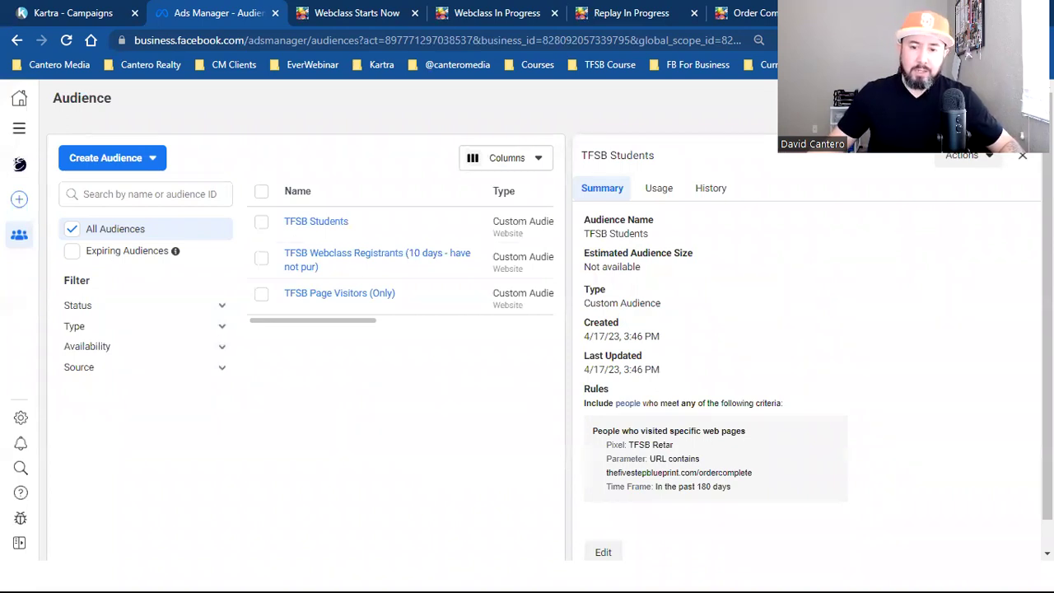
key("Escape")
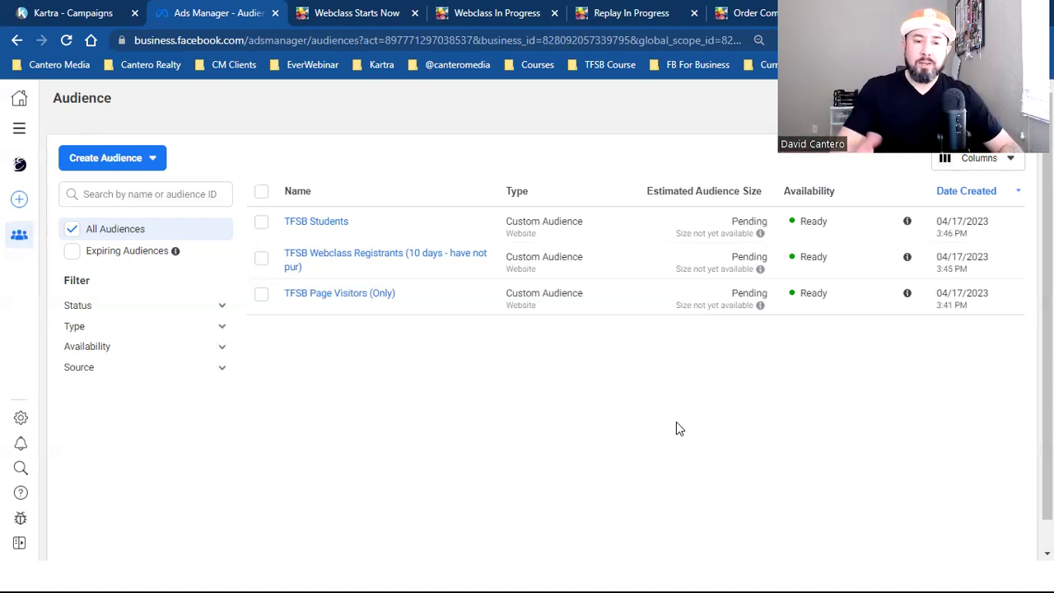
Review the inclusion and exclusion rules of the custom audiences in the audience list.
mouse_move(332, 233)
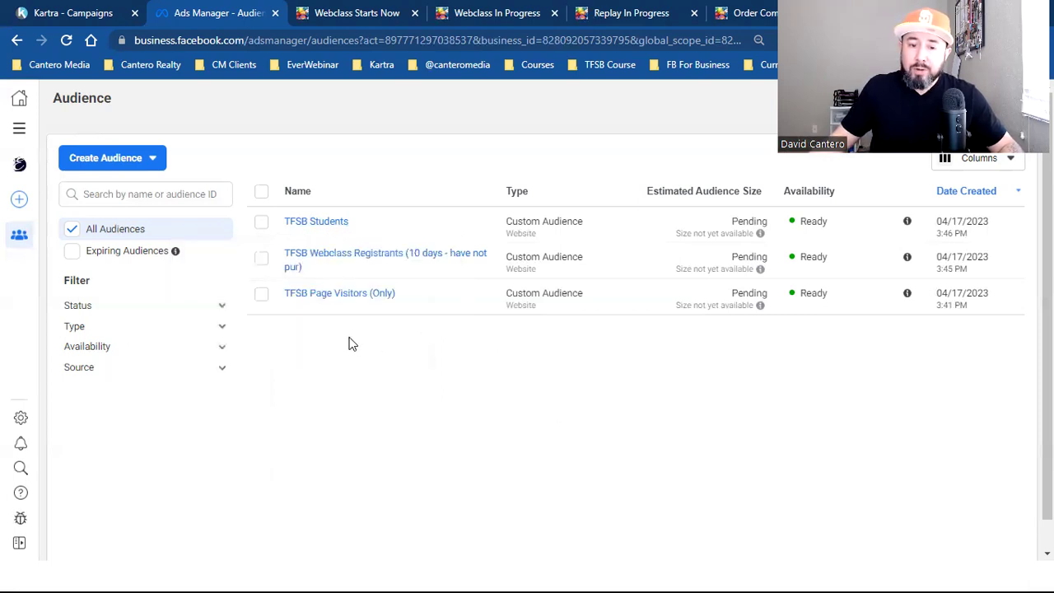
mouse_move(382, 264)
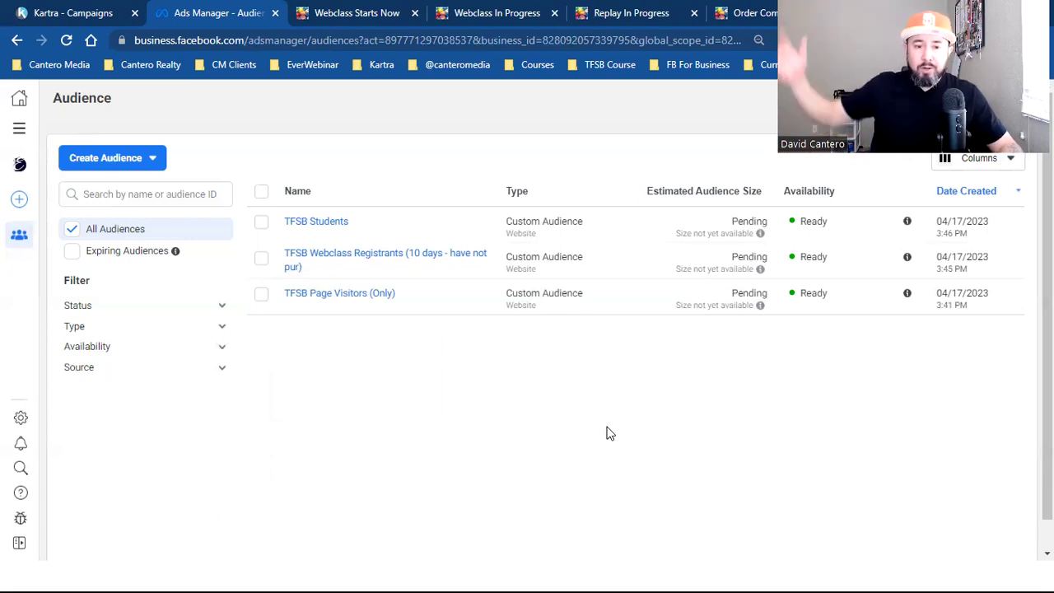
mouse_move(378, 304)
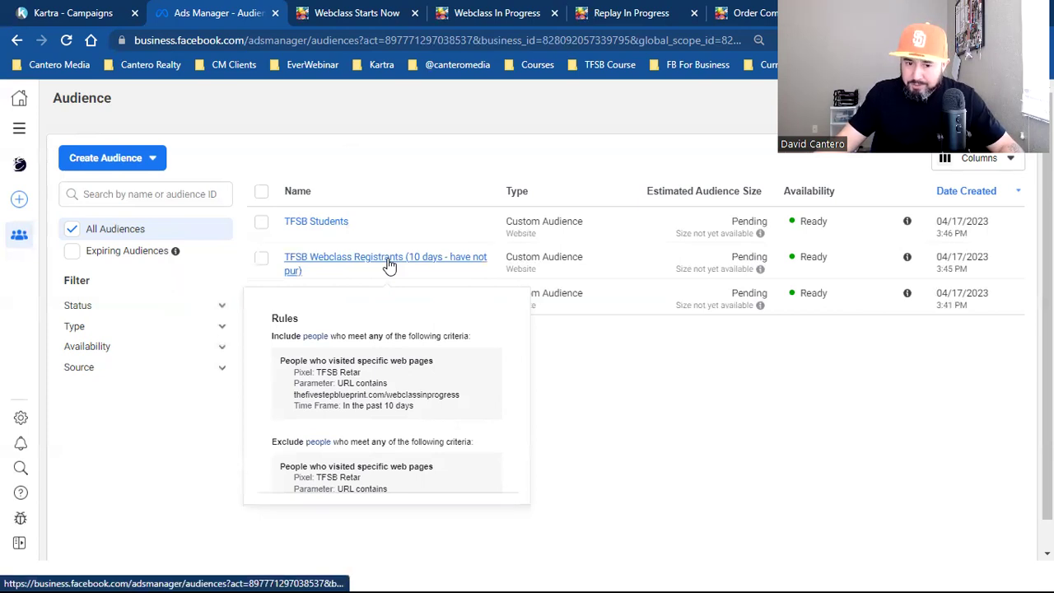
mouse_move(285, 278)
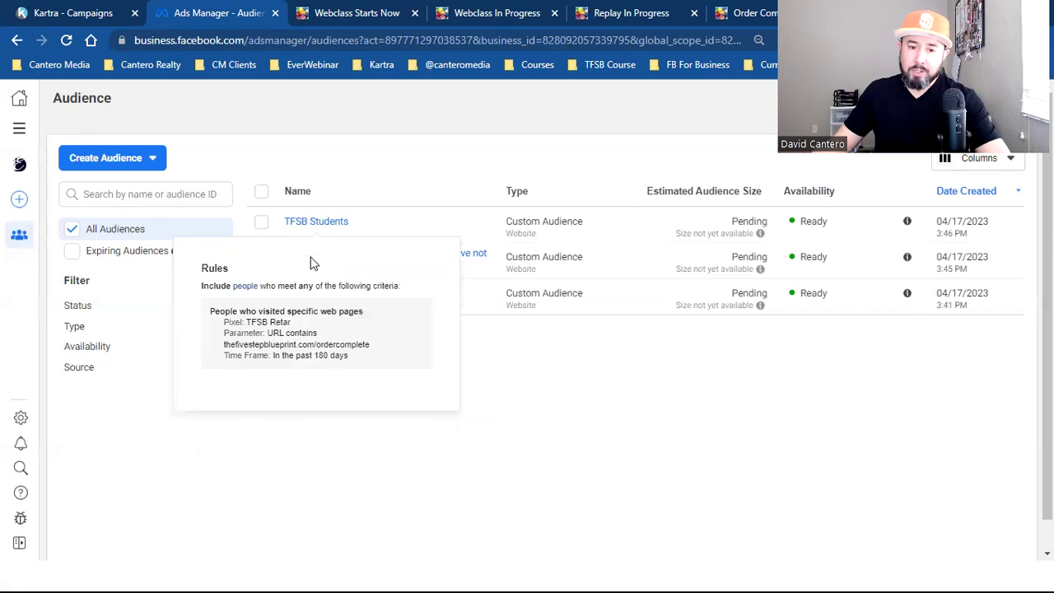
mouse_move(354, 244)
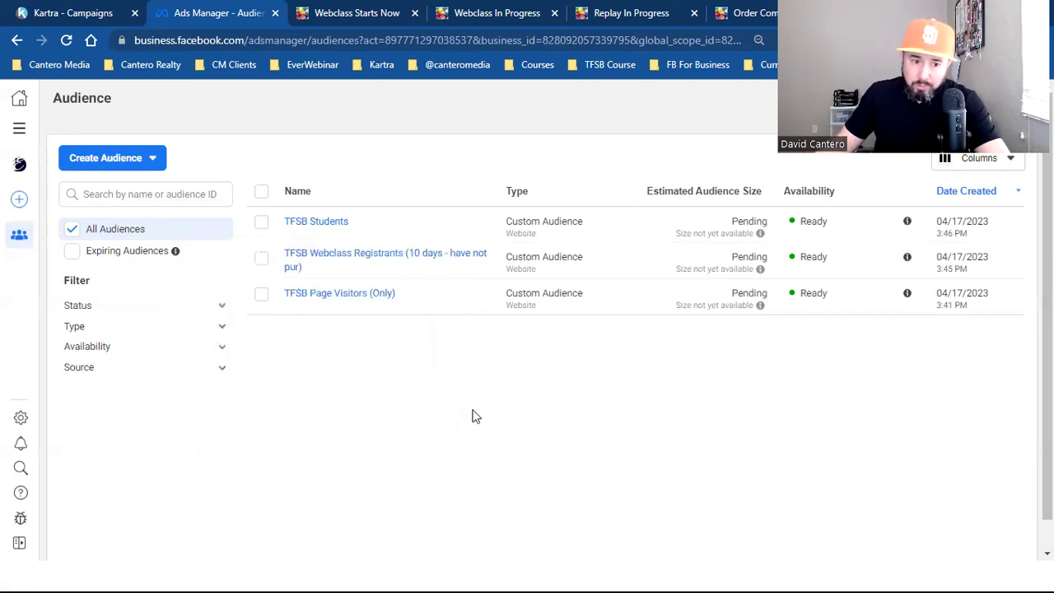
Go to the campaign manager and create a new campaign with the Leads objective and the Manual leads campaign setup.
left_click(19, 127)
left_click(92, 175)
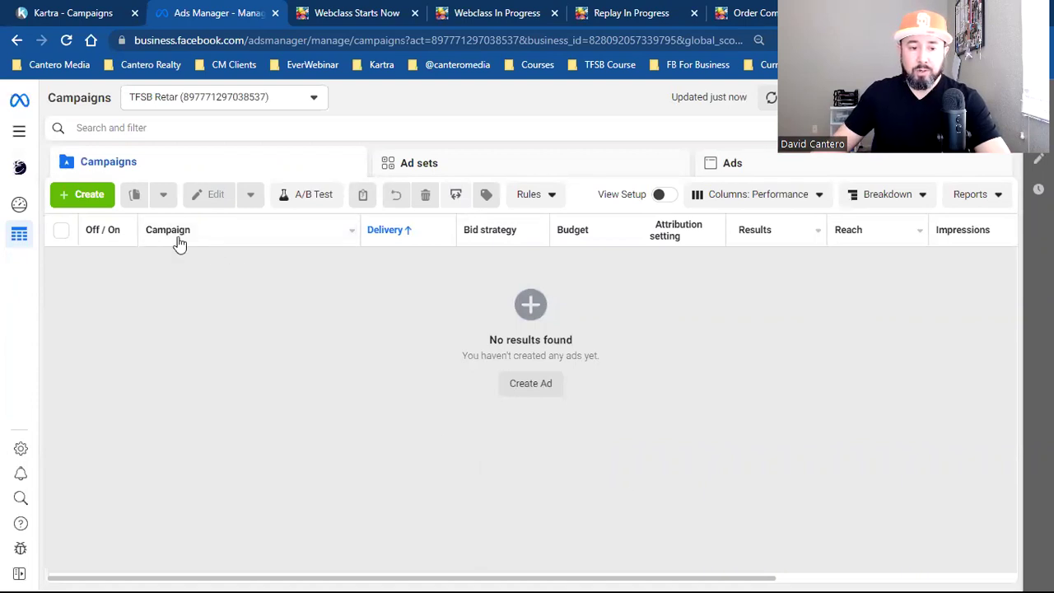
left_click(96, 203)
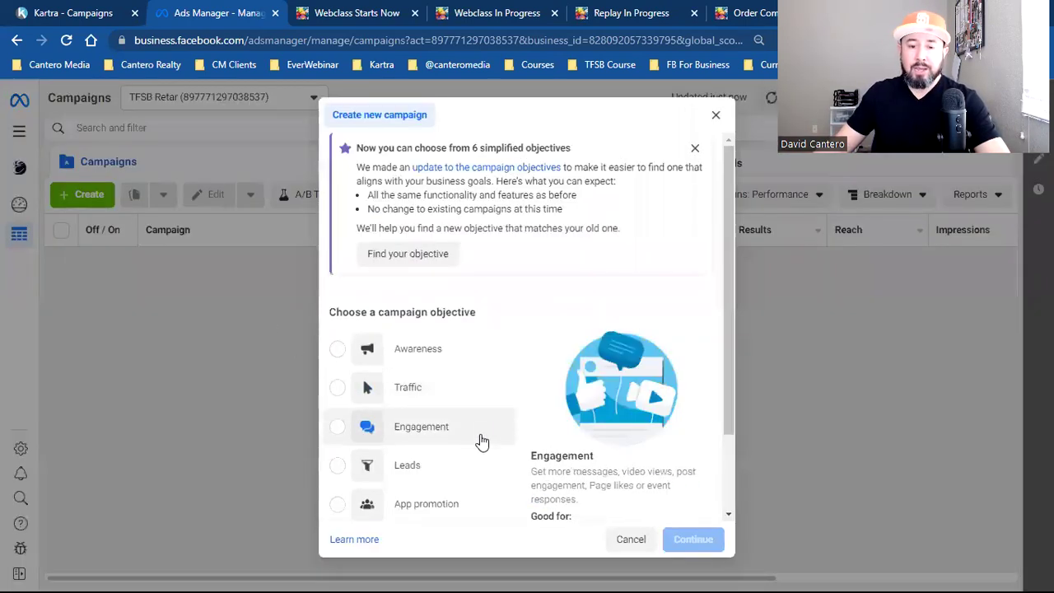
left_click(436, 465)
scroll(584, 467, "down", 3)
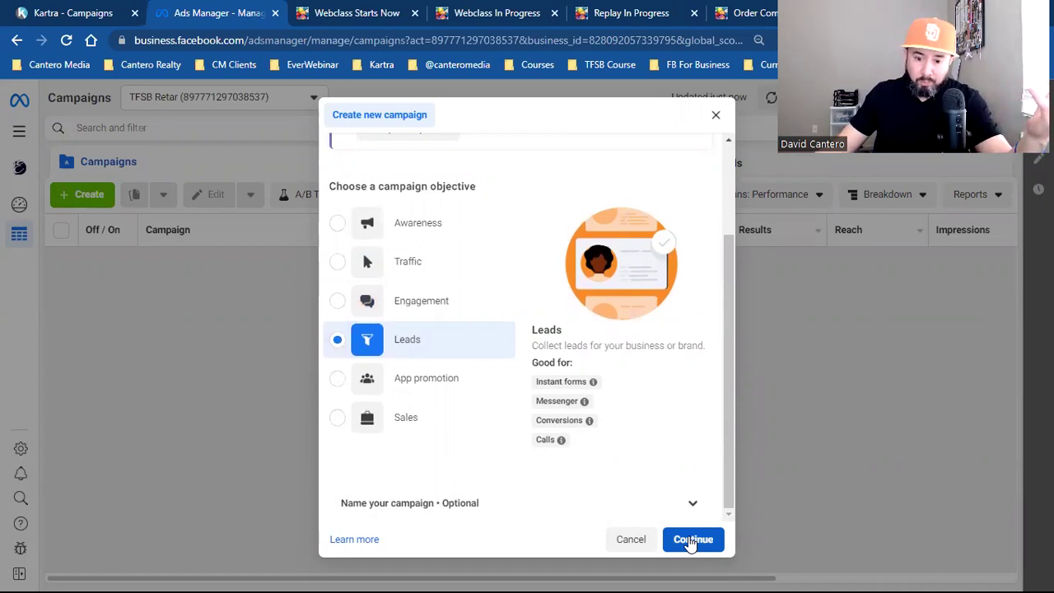
left_click(691, 540)
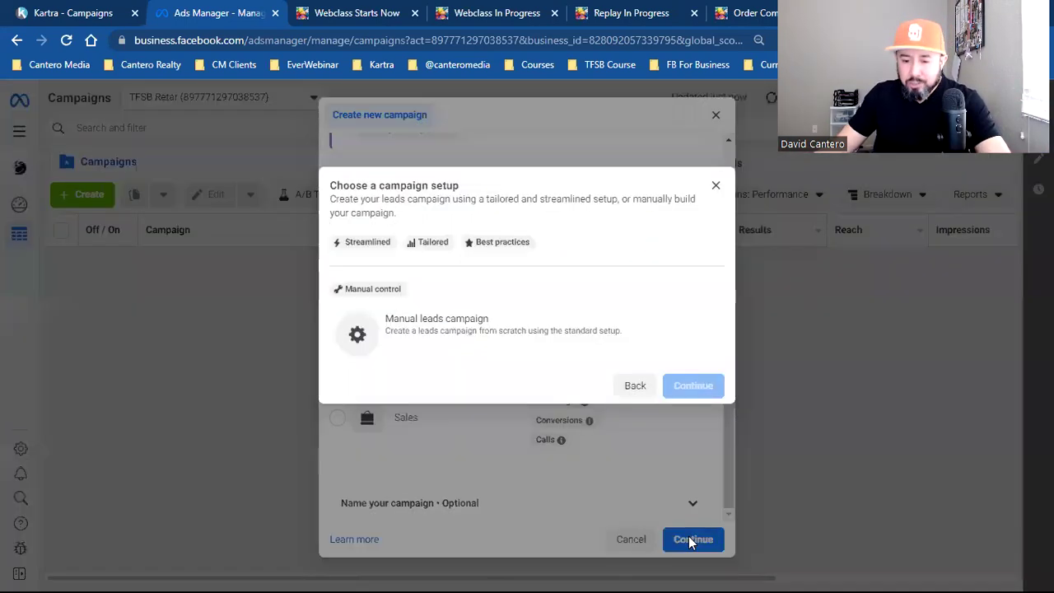
left_click(489, 393)
left_click(694, 442)
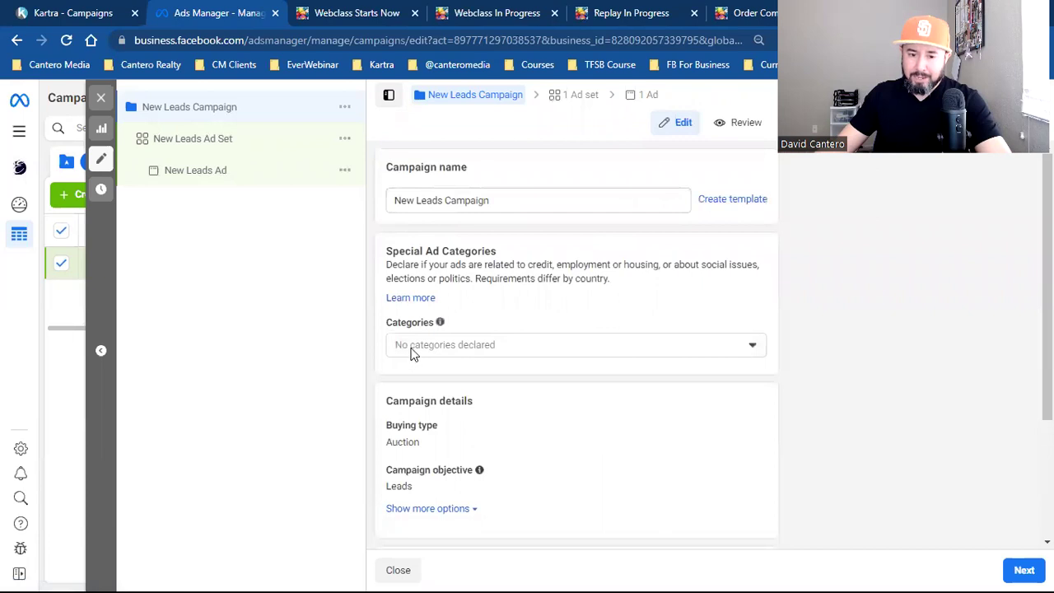
Declare Housing as the special ad category of the new leads campaign.
left_click(461, 349)
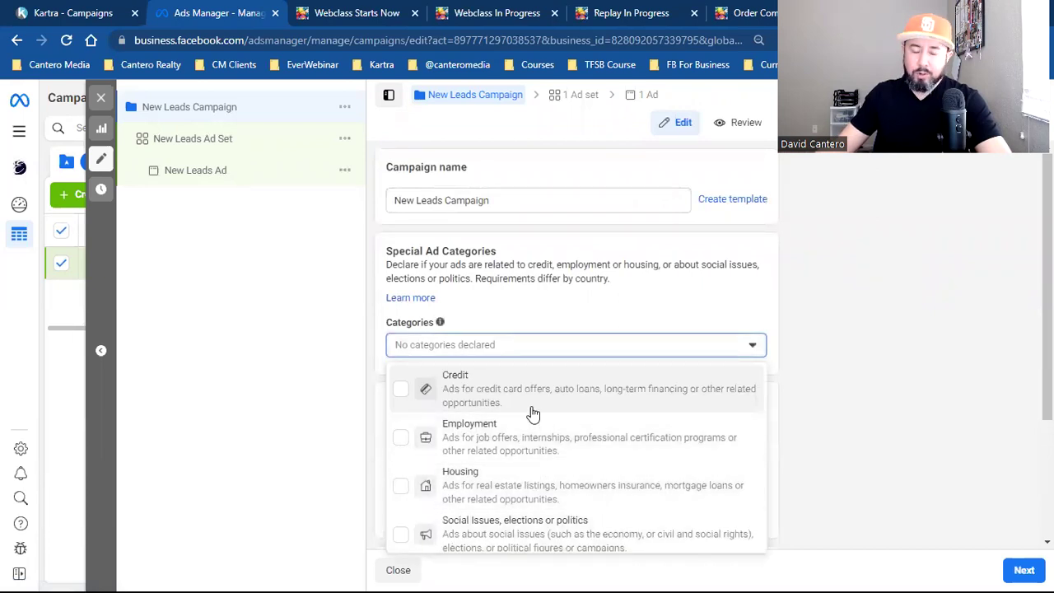
scroll(541, 475, "down", 1)
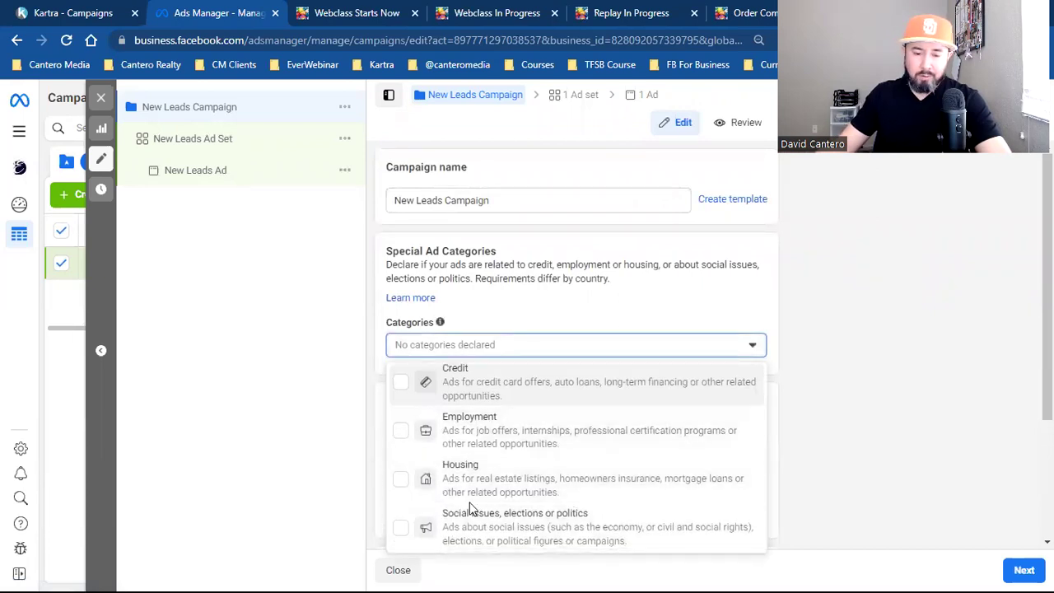
left_click(560, 466)
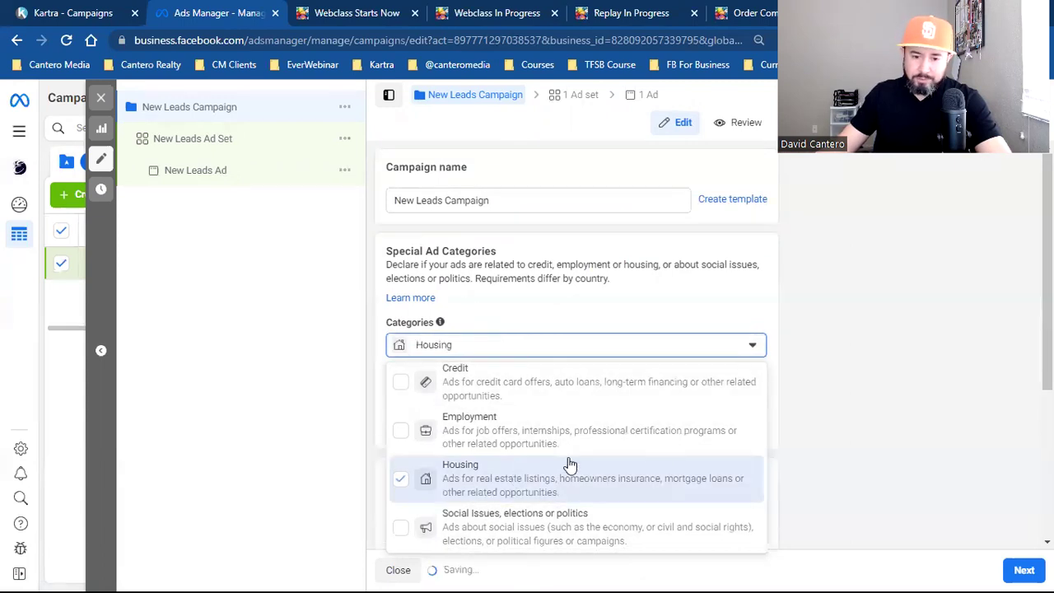
left_click(840, 442)
scroll(842, 445, "down", 1)
scroll(840, 442, "down", 4)
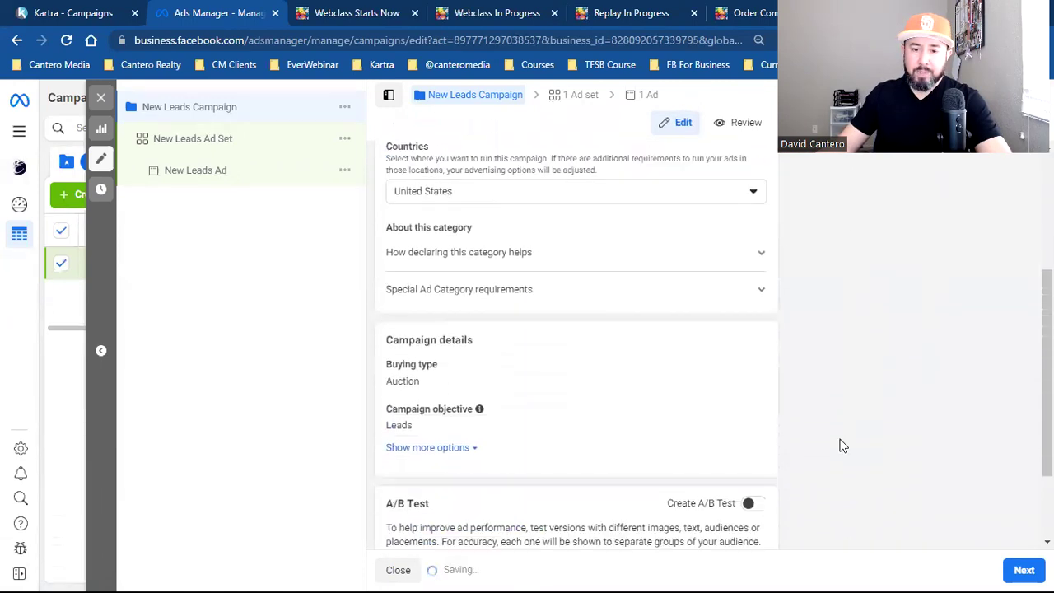
Continue to the ad set and set its conversion location to Website.
left_click(1007, 568)
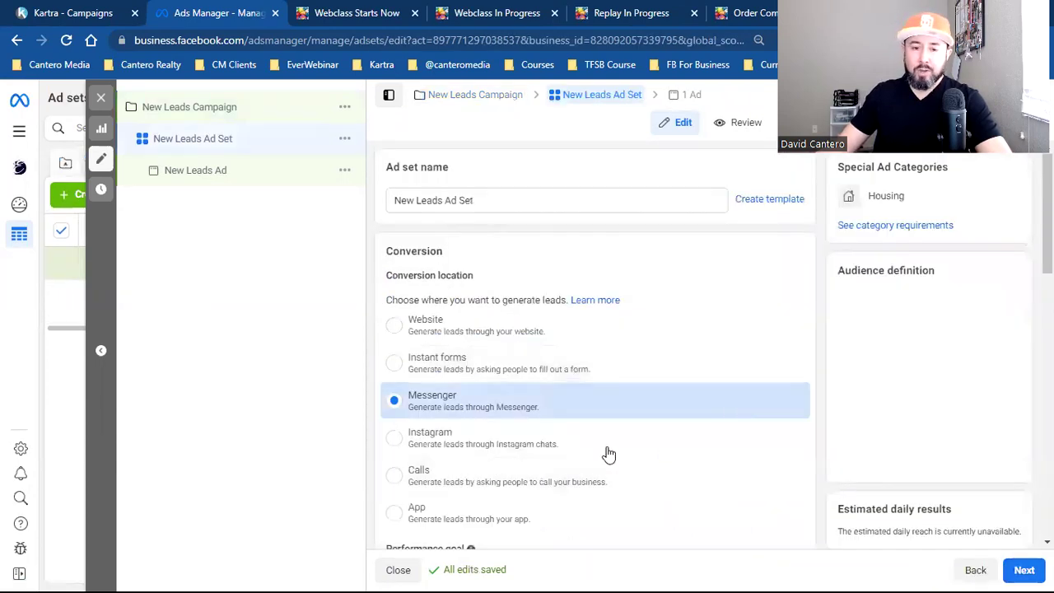
left_click(424, 325)
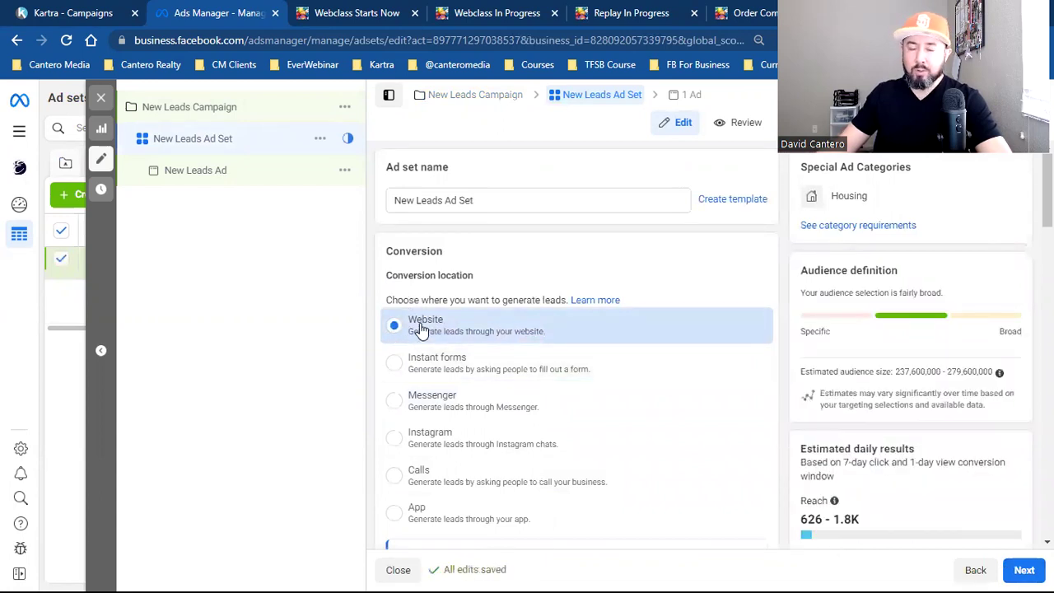
scroll(638, 421, "down", 5)
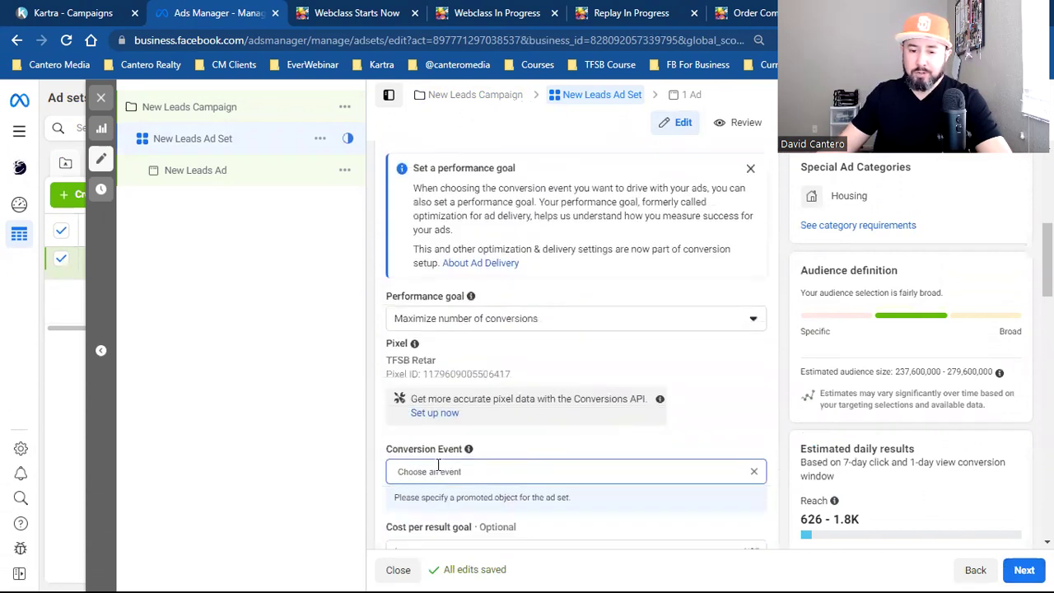
Look through the active and inactive conversion events available for the TFSB Retar pixel without choosing one.
left_click(438, 467)
scroll(445, 499, "down", 2)
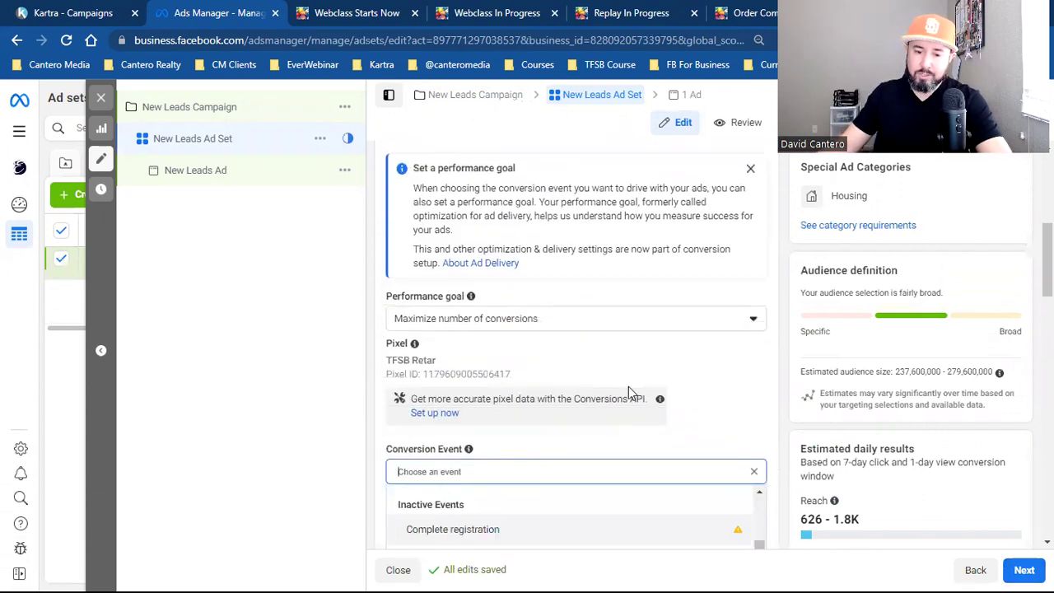
scroll(628, 386, "up", 2)
scroll(787, 391, "down", 1)
scroll(786, 398, "down", 2)
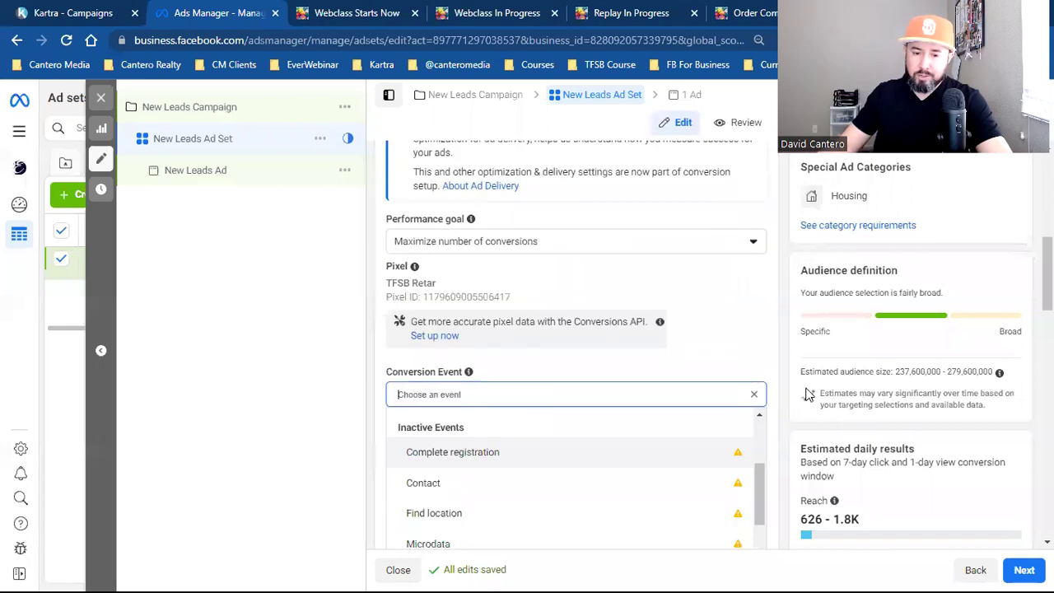
left_click(810, 395)
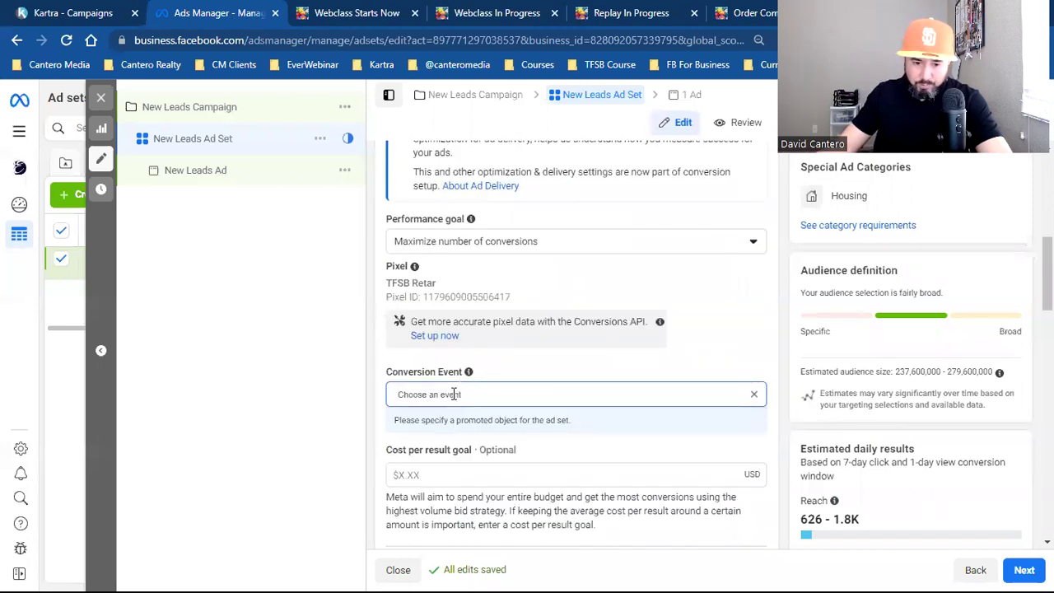
left_click(453, 394)
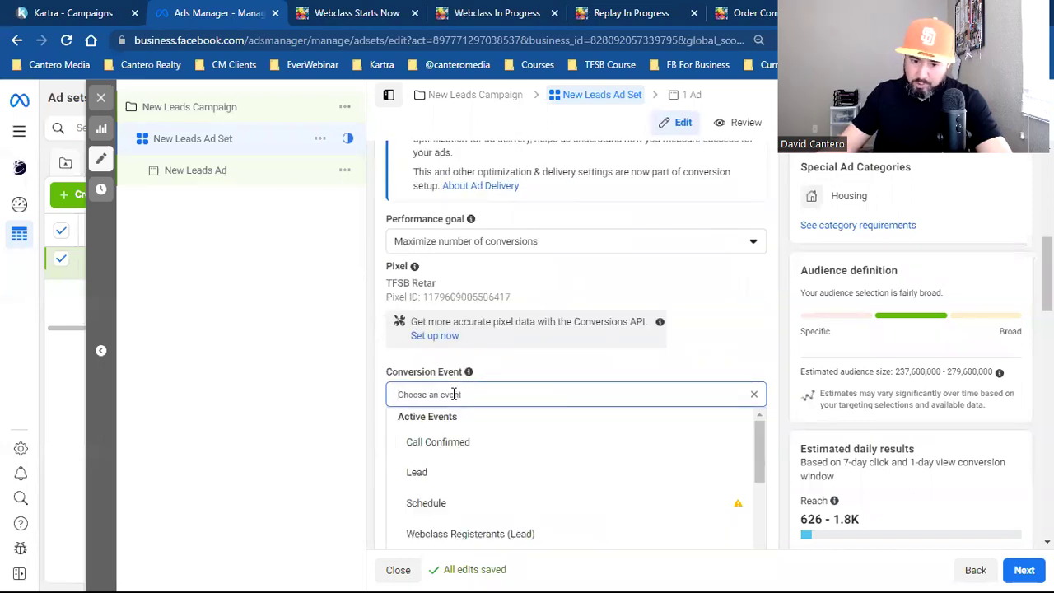
left_click(787, 392)
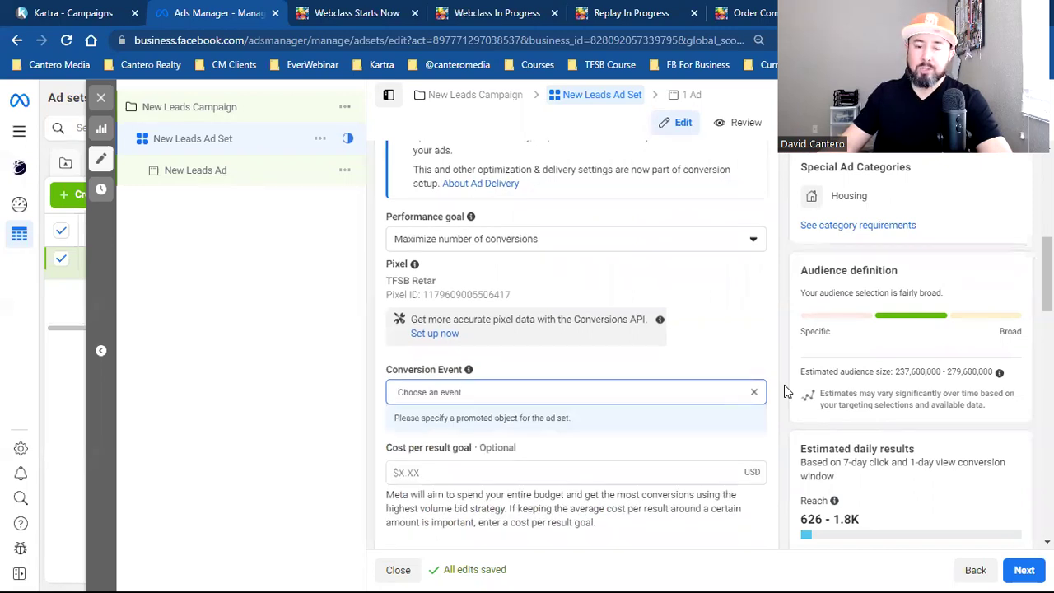
Add TFSB Page Visitors (Only) as an included custom audience in the ad set's audience settings.
scroll(785, 392, "down", 4)
scroll(784, 392, "down", 6)
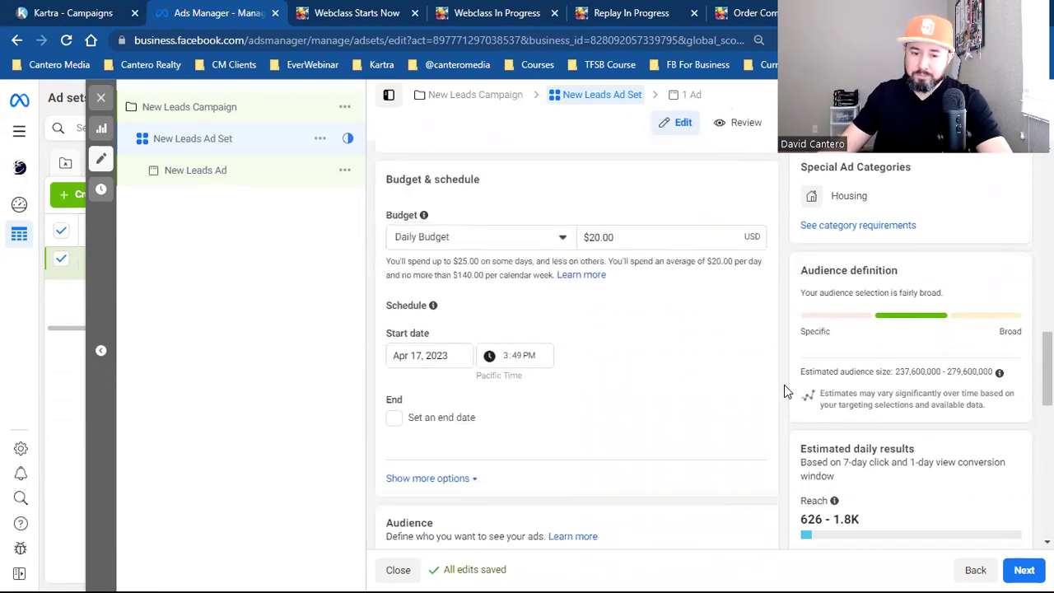
scroll(785, 392, "down", 1)
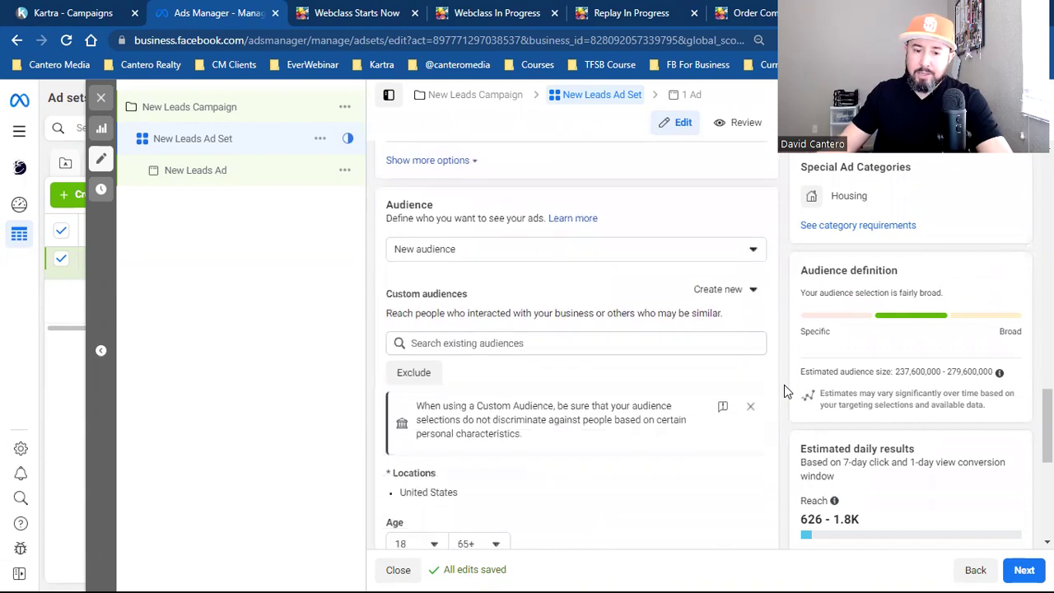
left_click(459, 339)
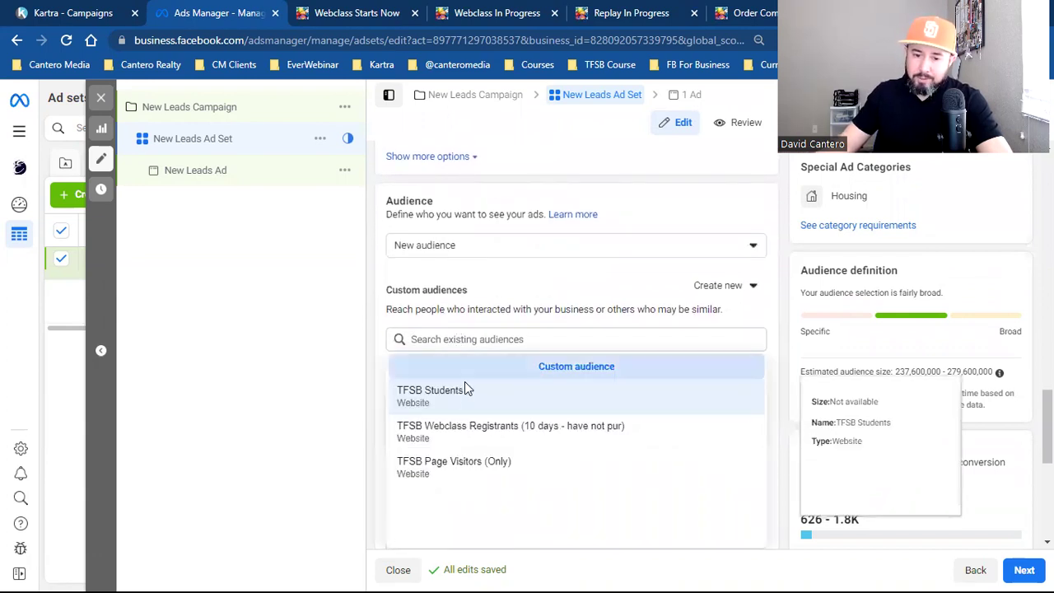
left_click(485, 466)
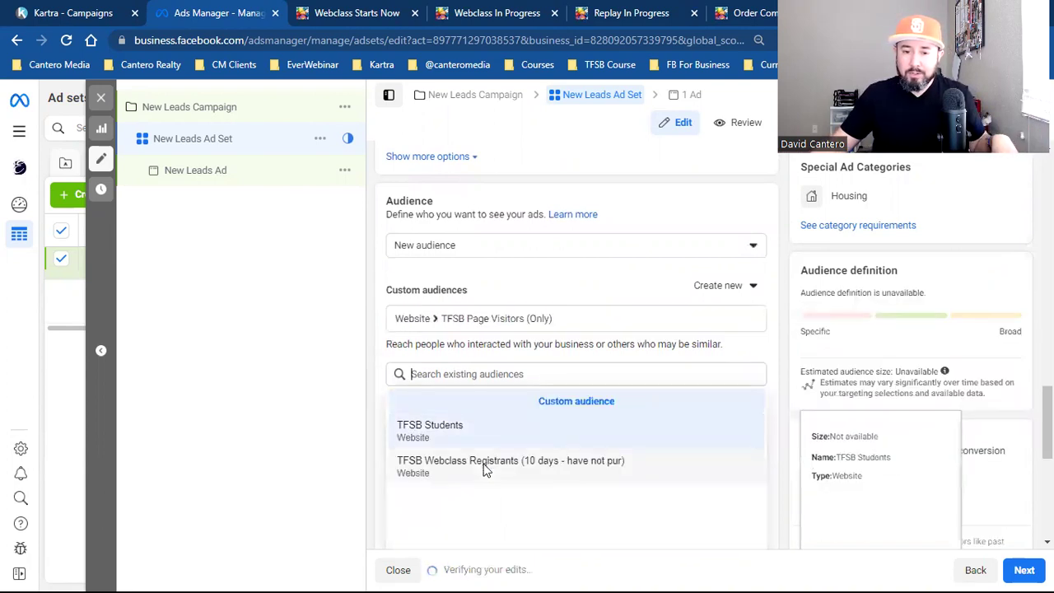
Open Meta Business settings in a new browser tab and switch to The Five Step Blueprint business.
key("ctrl+t")
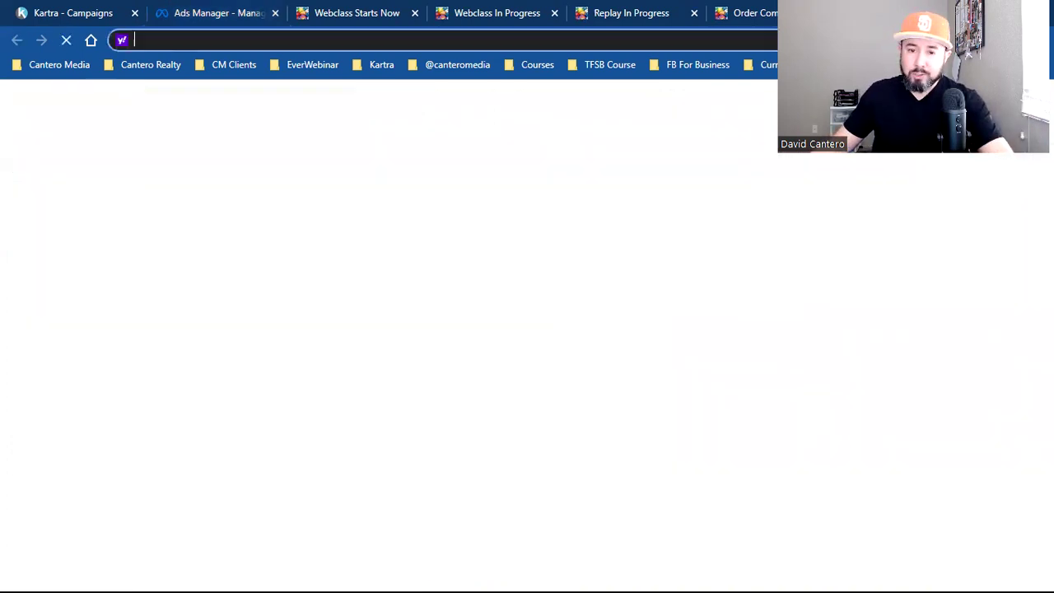
left_click(380, 66)
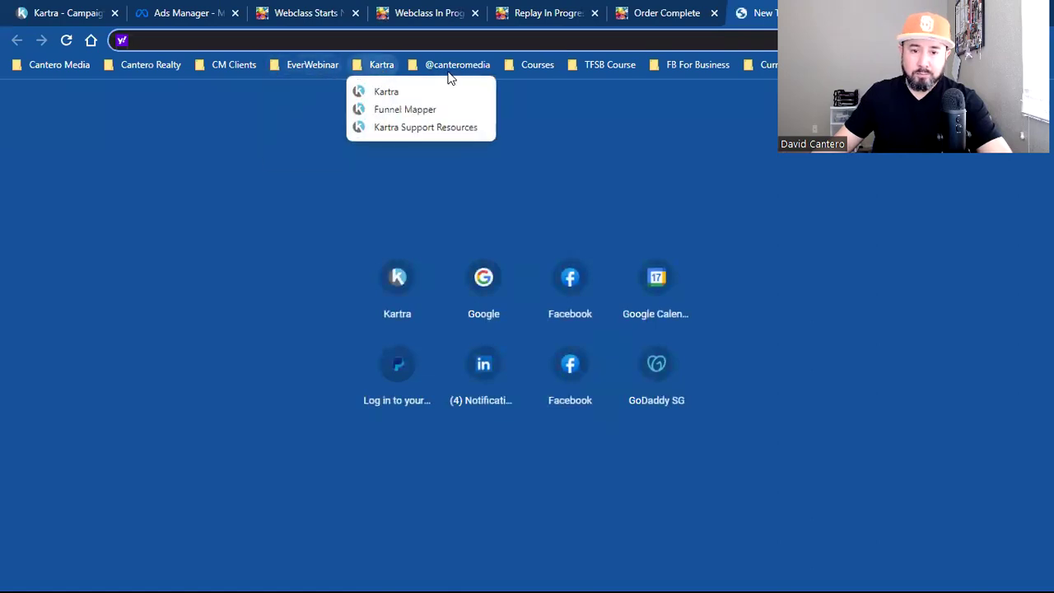
mouse_move(546, 59)
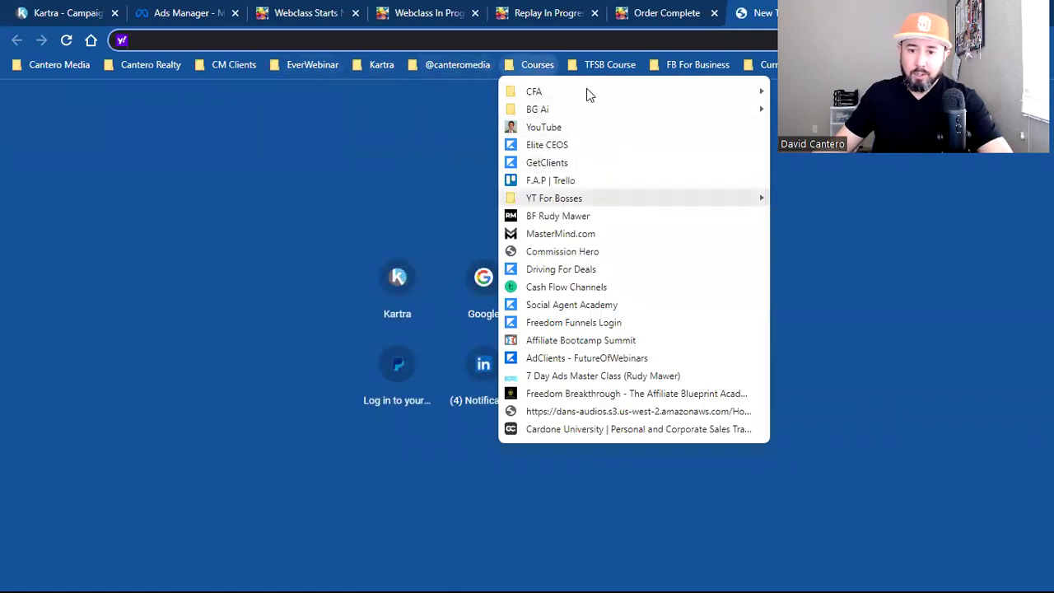
mouse_move(609, 64)
mouse_move(234, 64)
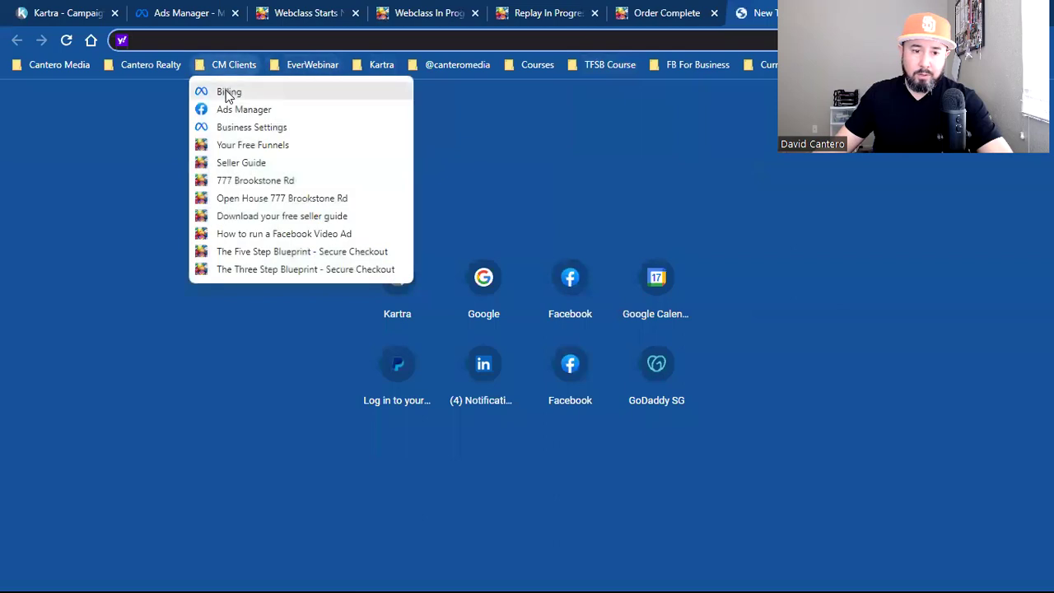
left_click(252, 126)
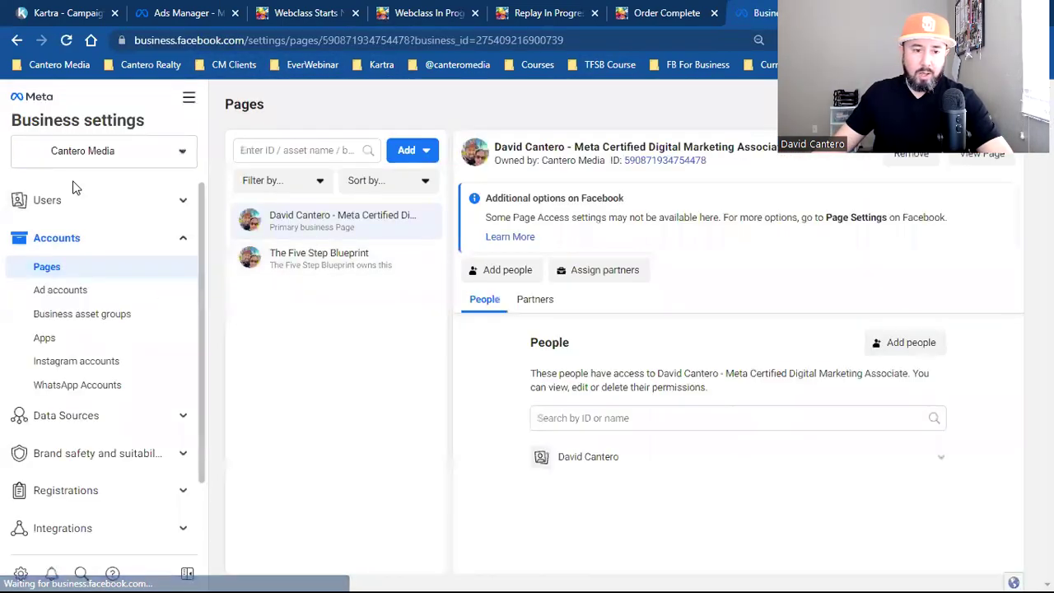
left_click(93, 164)
left_click(89, 341)
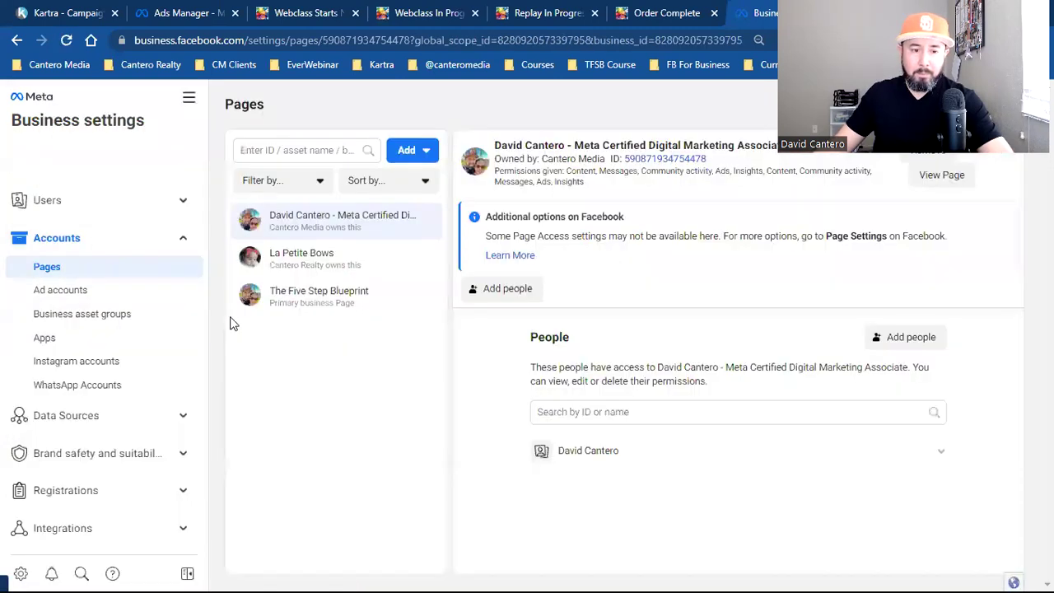
Go to Audiences for the TFSB Retar ad account and bring up the audience types that can be created.
left_click(188, 98)
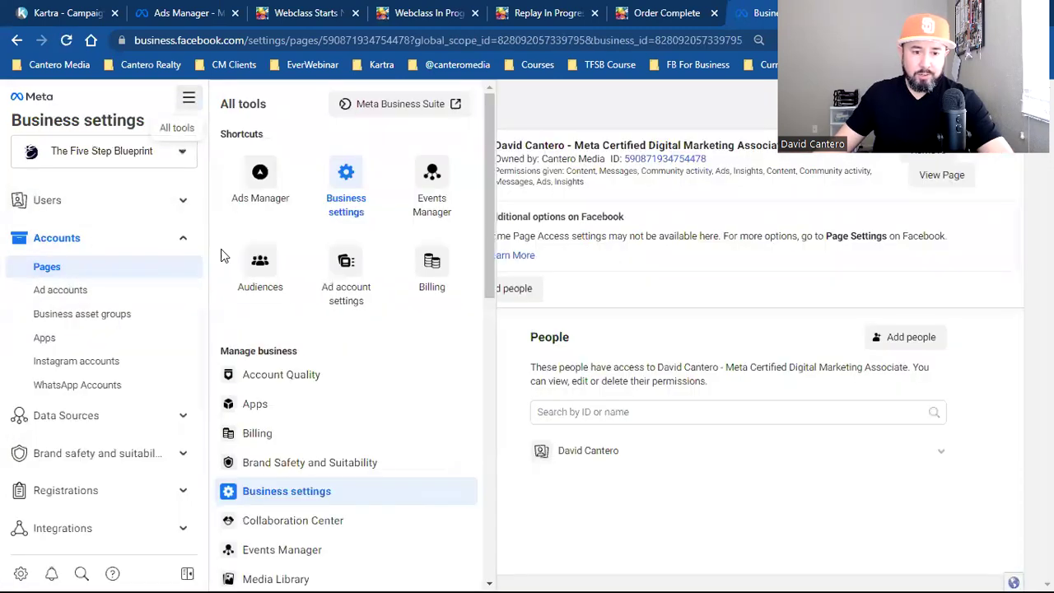
left_click(261, 271)
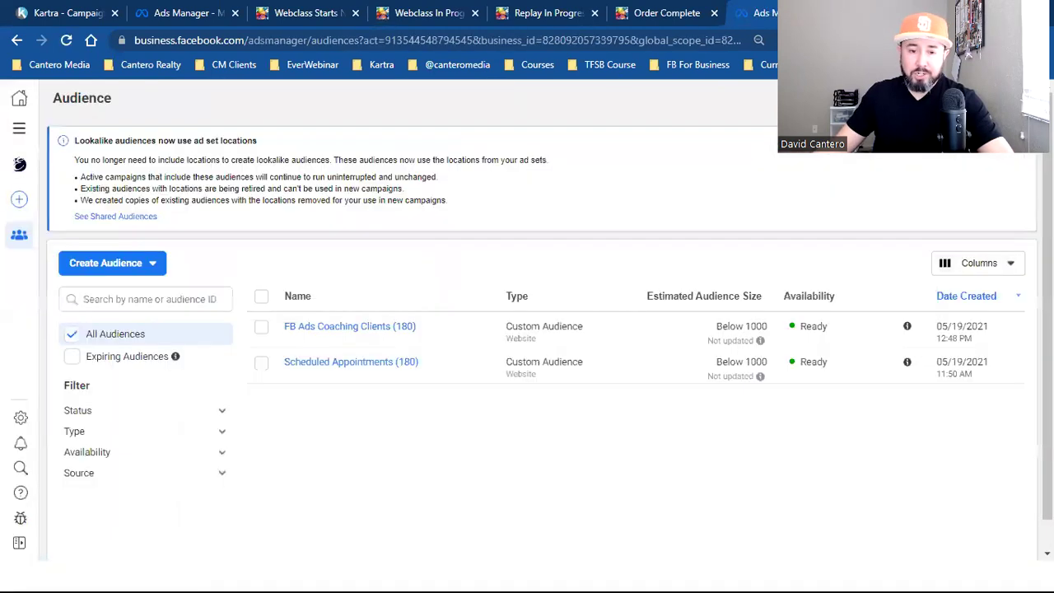
left_click(947, 97)
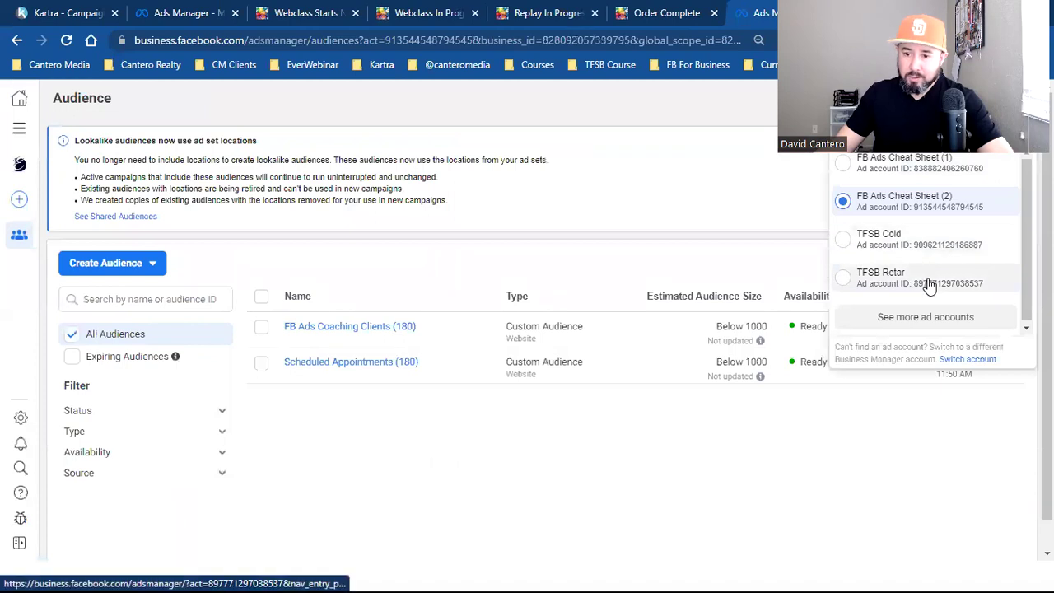
left_click(925, 284)
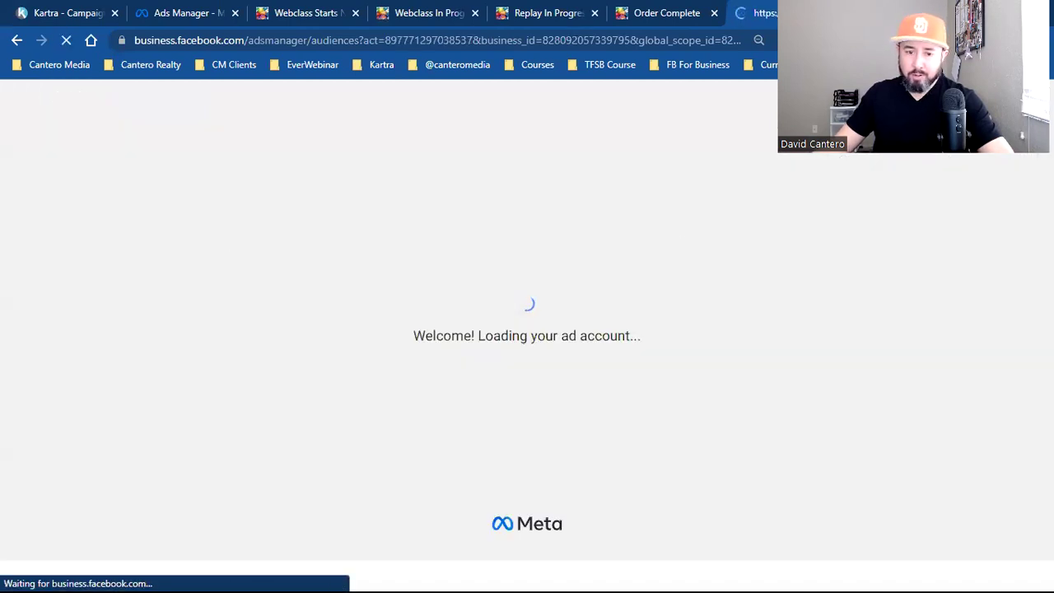
left_click(135, 267)
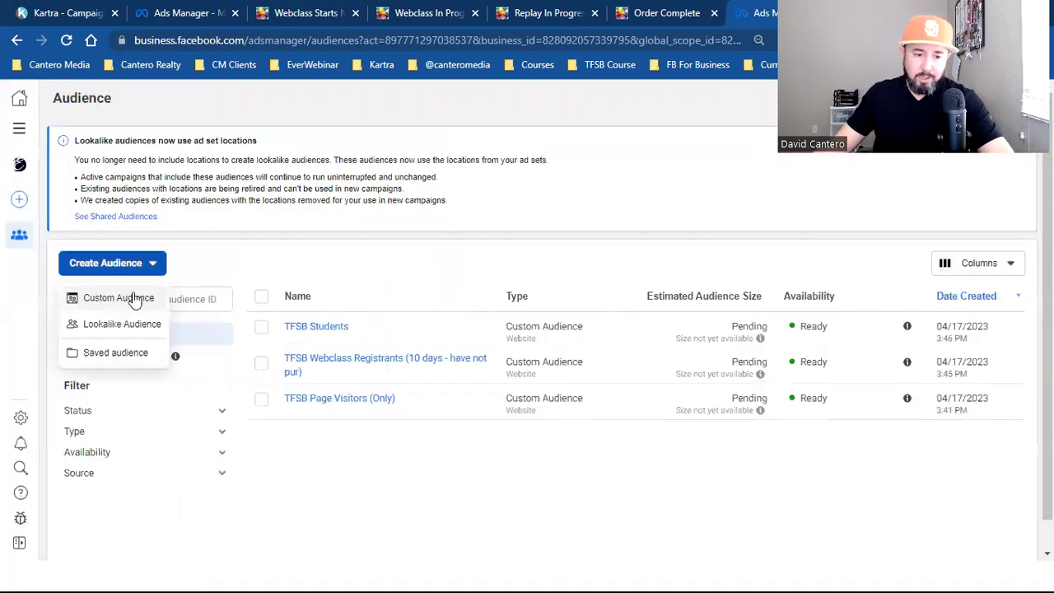
Check the custom audiences available in the New Leads Ad Set, then return to the Audiences page.
left_click(181, 12)
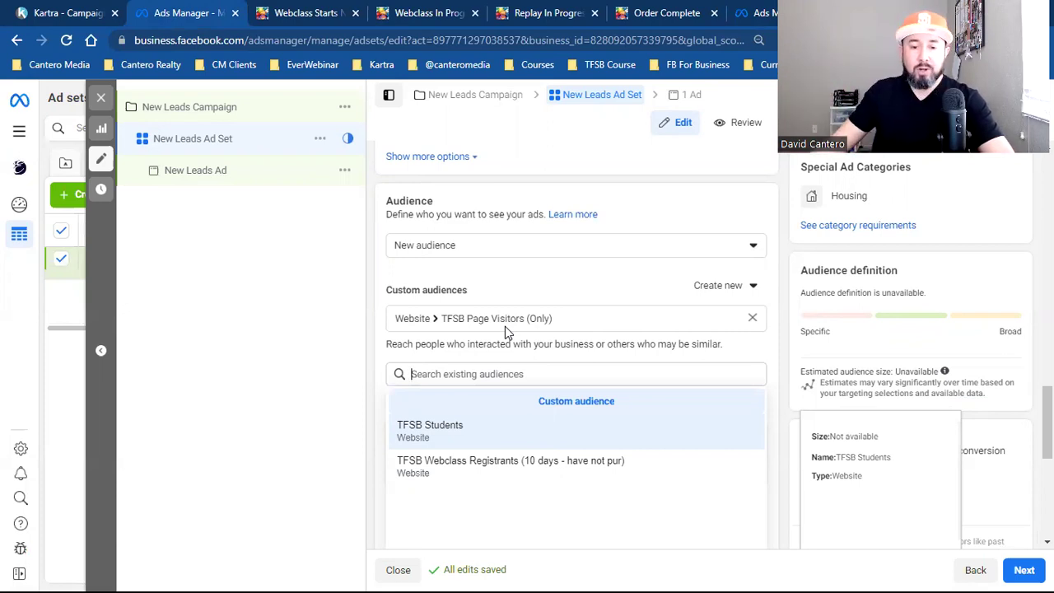
left_click(372, 349)
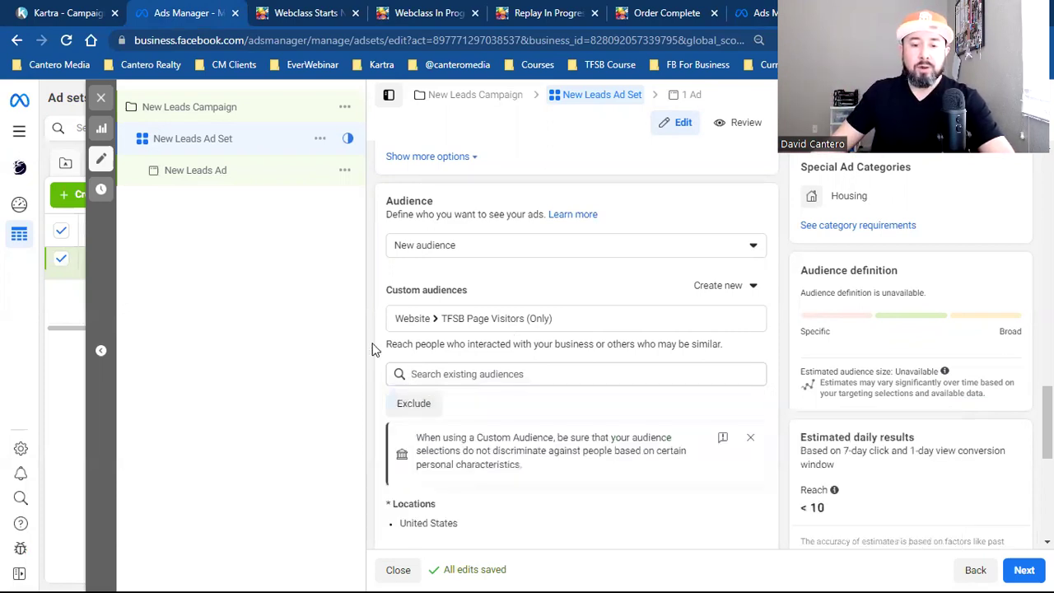
left_click(467, 374)
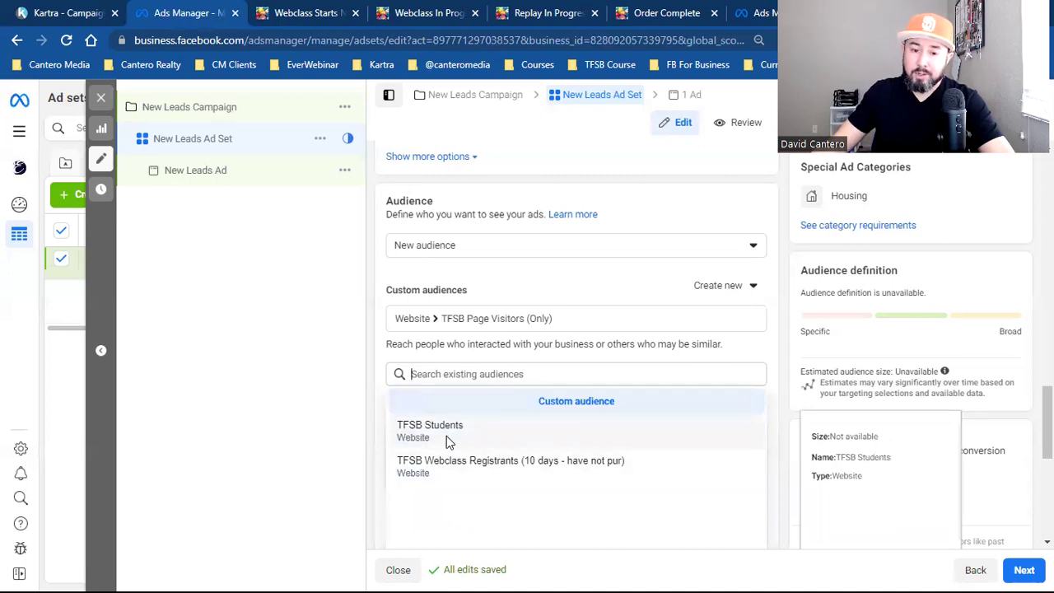
left_click(766, 10)
Start a video-based custom audience of people who completed or viewed at least 15 seconds (ThruPlay), with 30 days' retention.
left_click(131, 298)
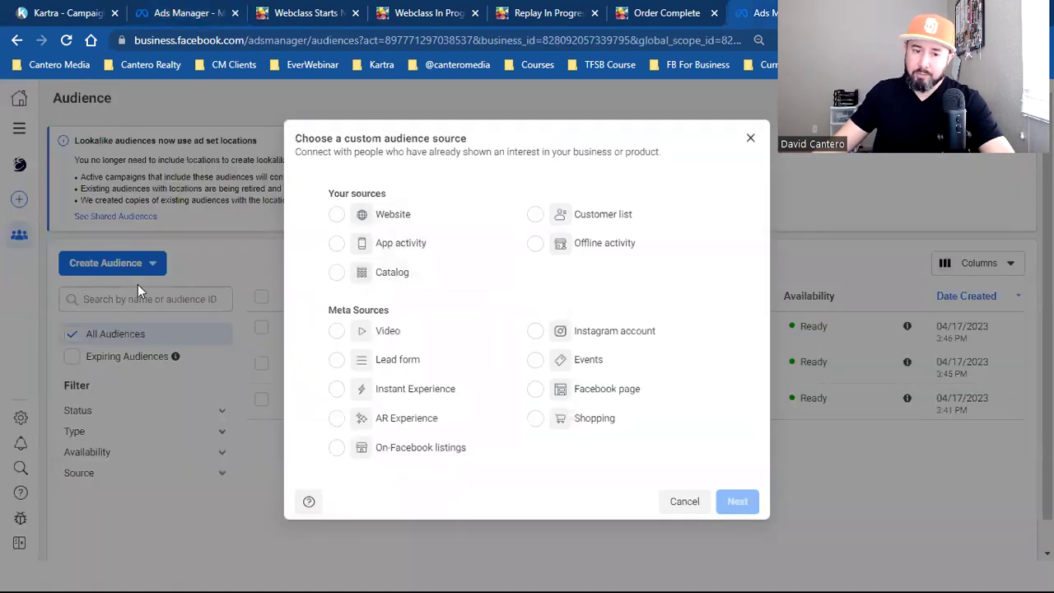
left_click(384, 334)
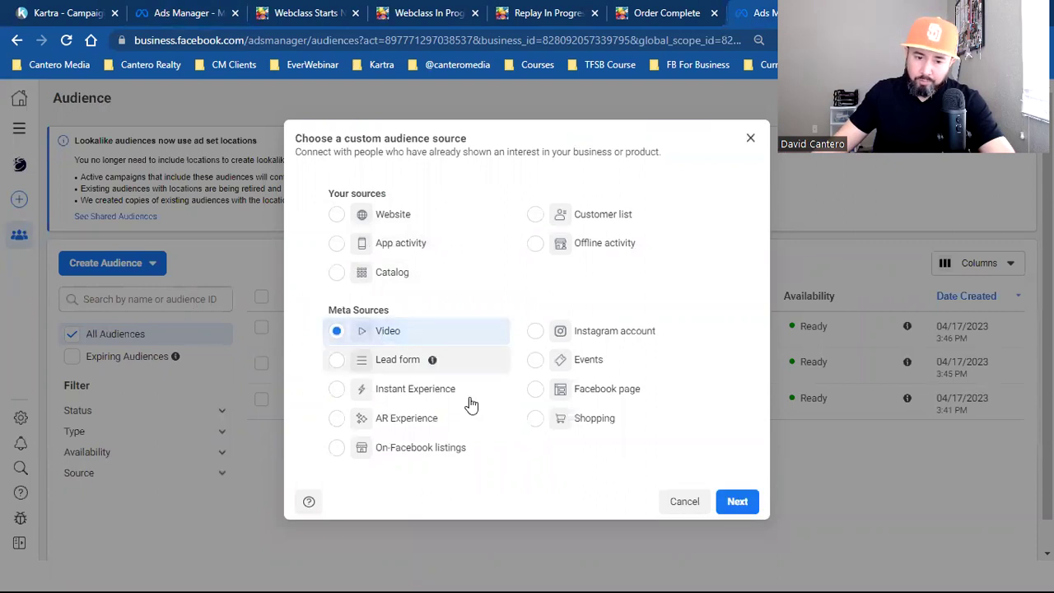
left_click(745, 508)
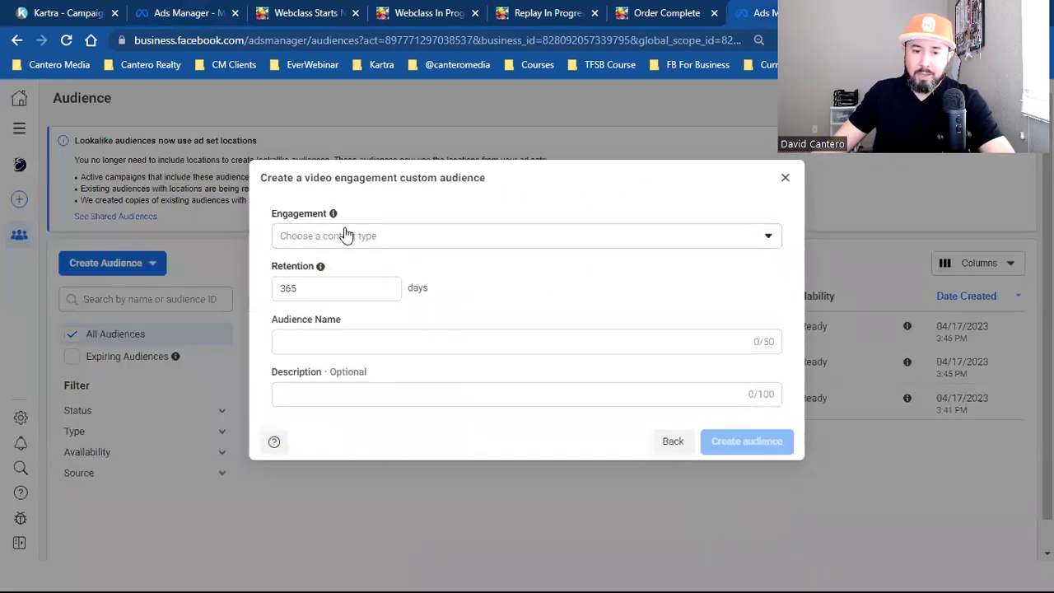
left_click(327, 238)
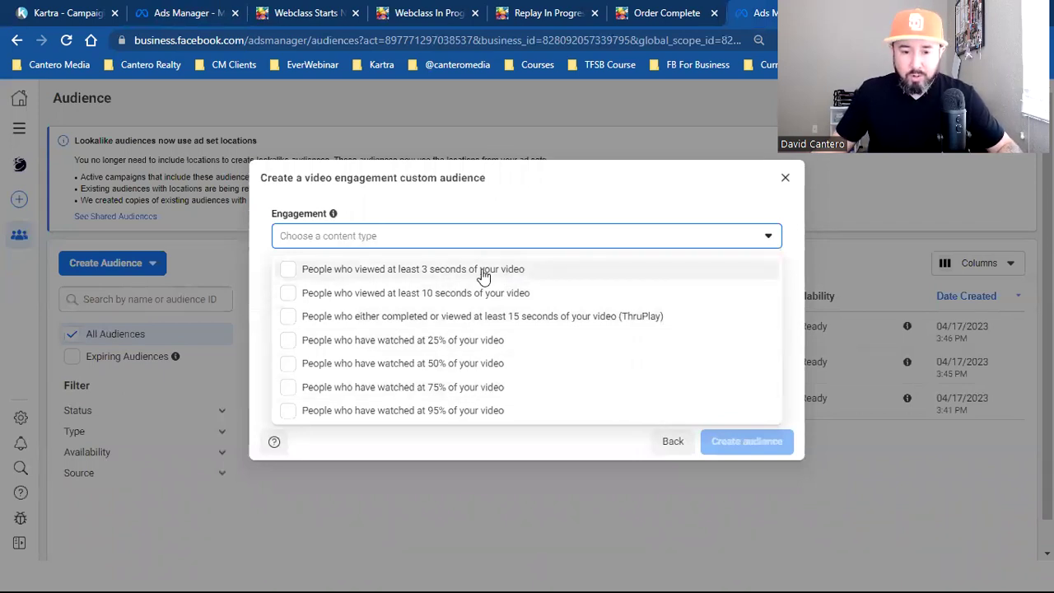
left_click(474, 318)
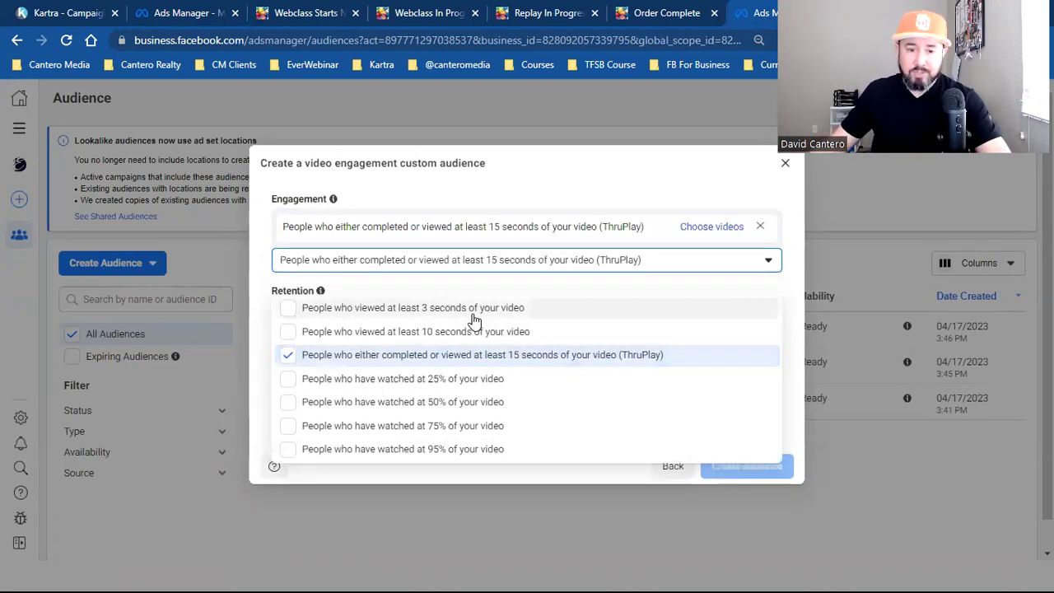
left_click(528, 508)
double_click(304, 313)
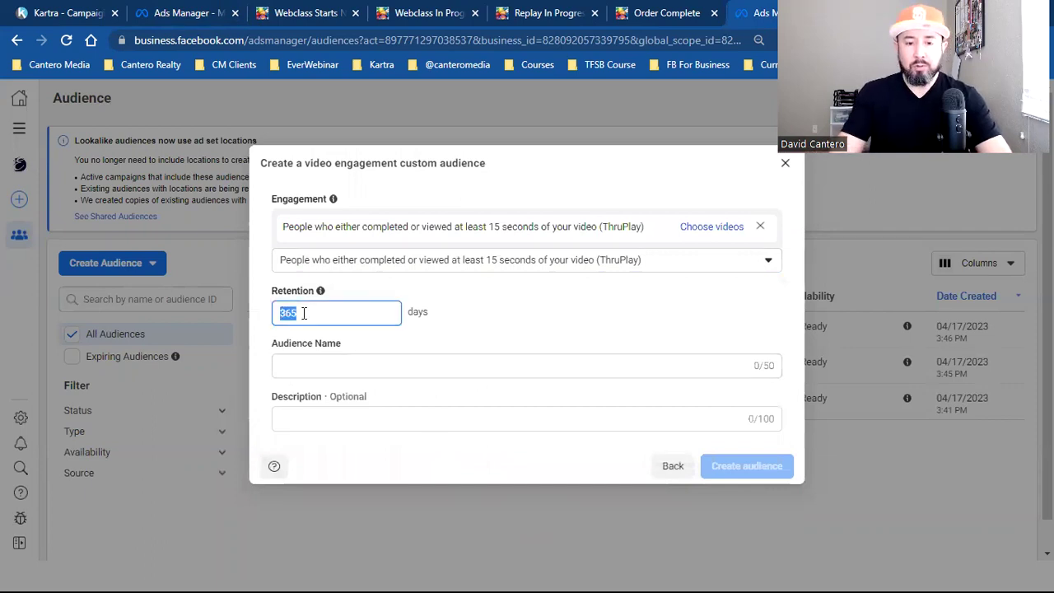
type("30")
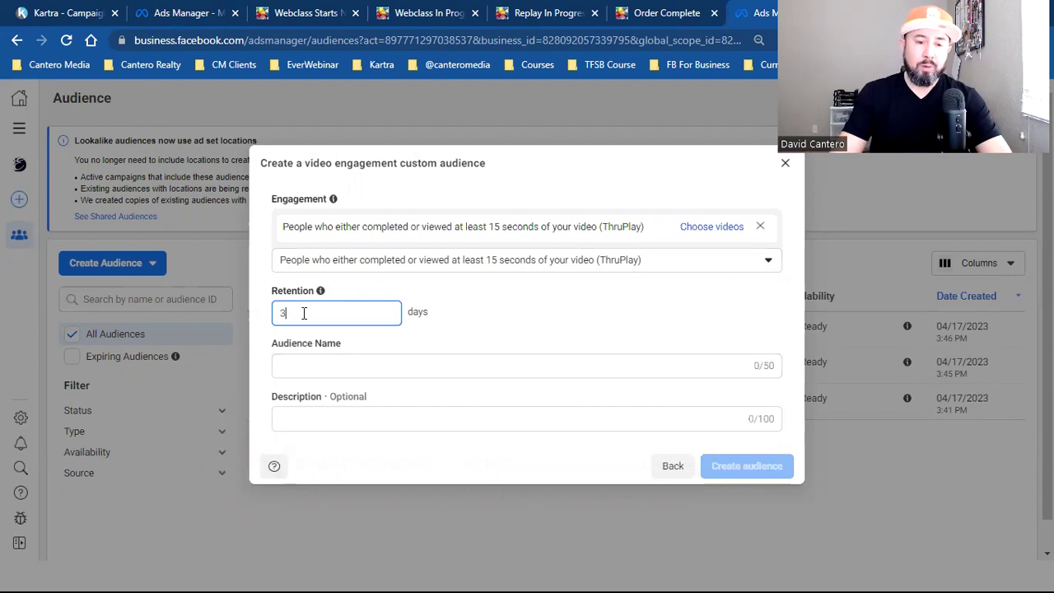
Choose the "One basic page" video from Cantero Media's Meta Certified Digital Marketing Associate page as the ThruPlay video.
left_click(687, 229)
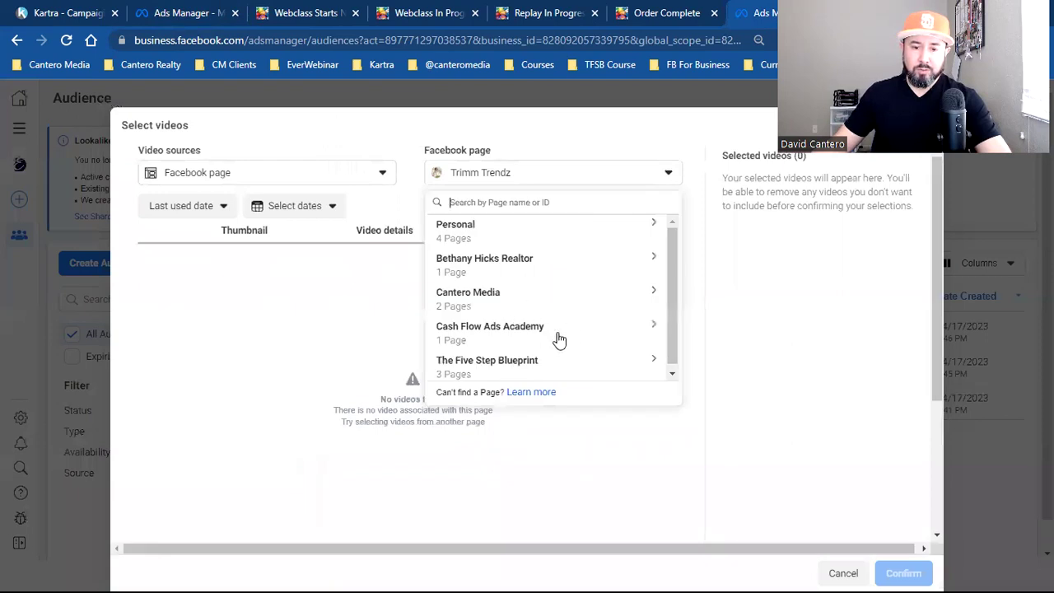
left_click(541, 302)
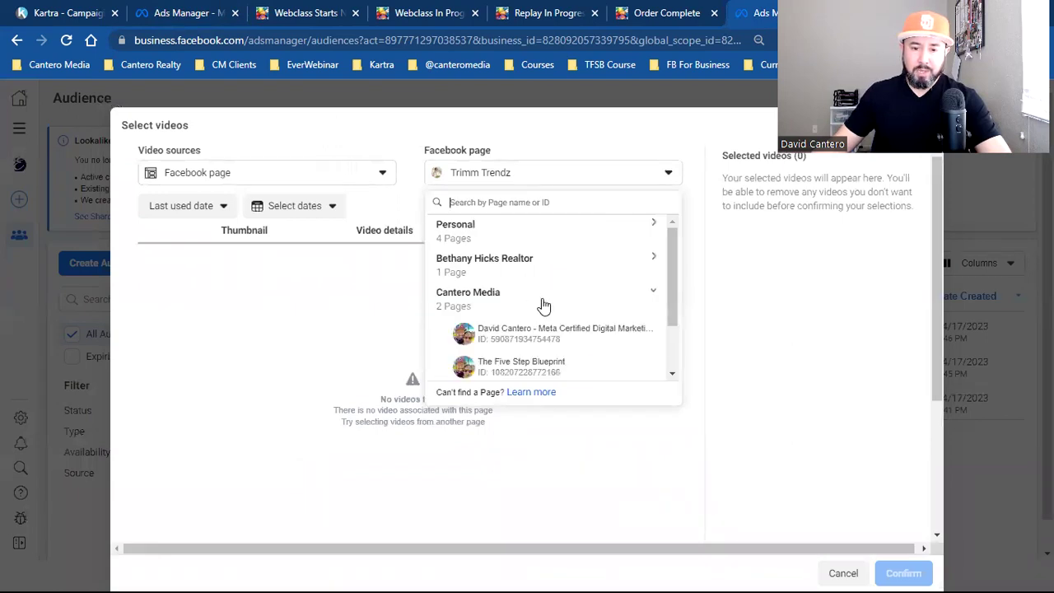
left_click(538, 348)
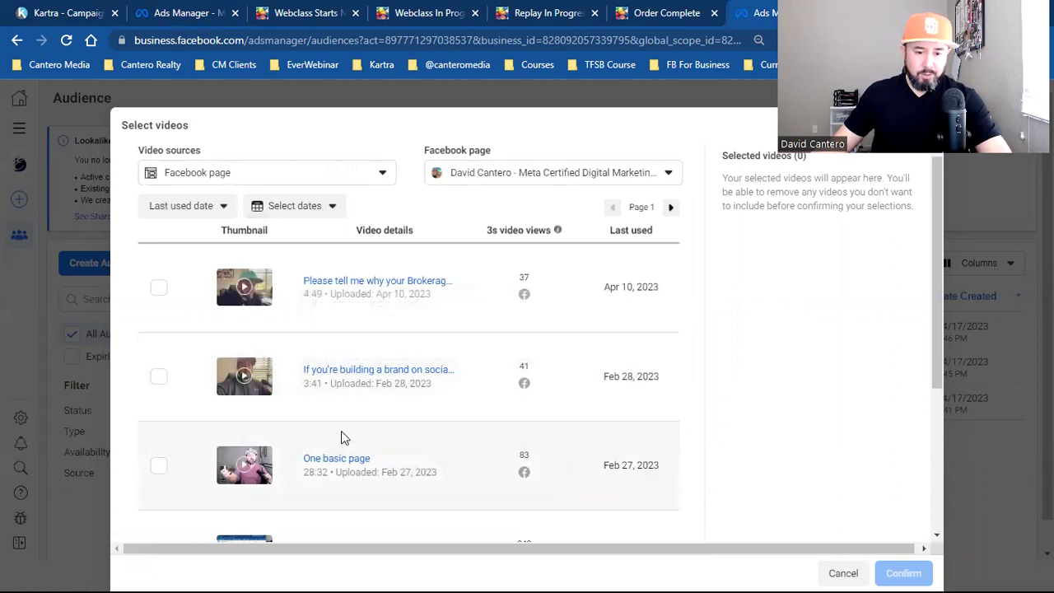
scroll(344, 437, "down", 1)
left_click(159, 389)
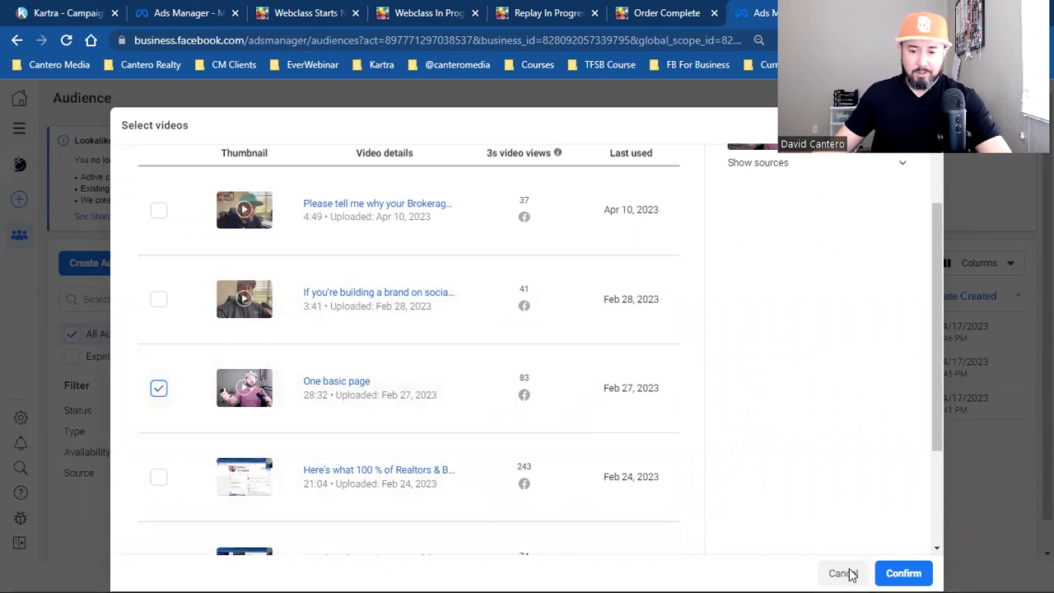
left_click(903, 573)
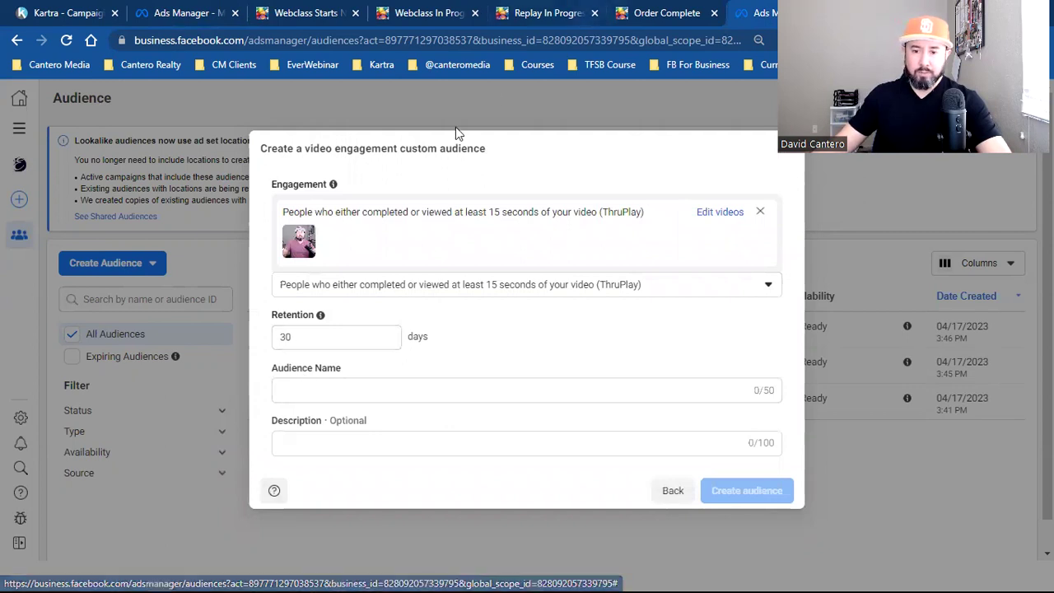
Remove the ThruPlay engagement criterion, add it again and reselect the "One basic page" video for it.
left_click(761, 211)
left_click(404, 234)
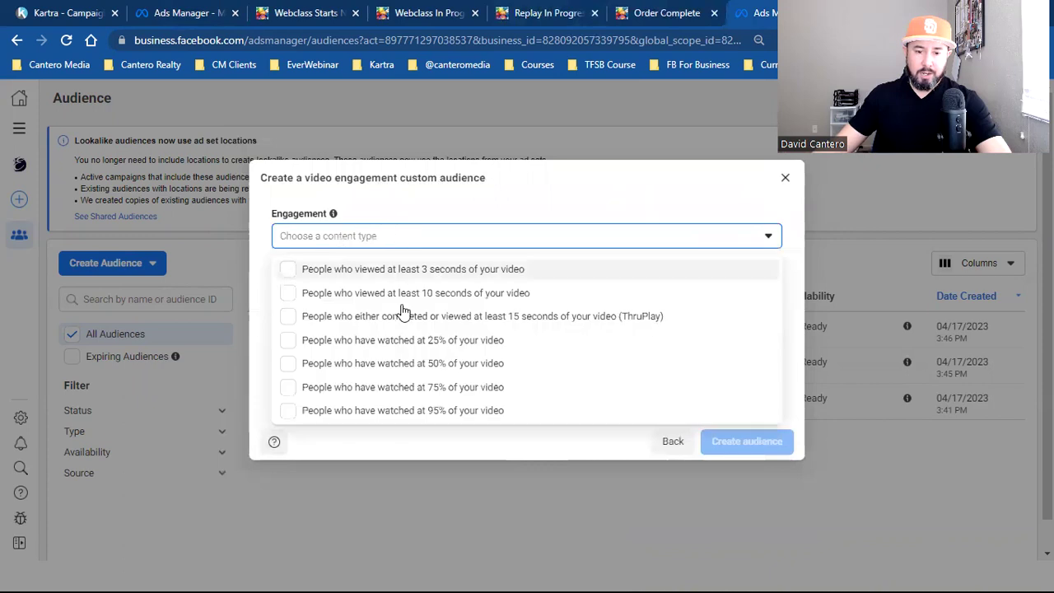
left_click(443, 320)
left_click(713, 227)
scroll(212, 497, "down", 1)
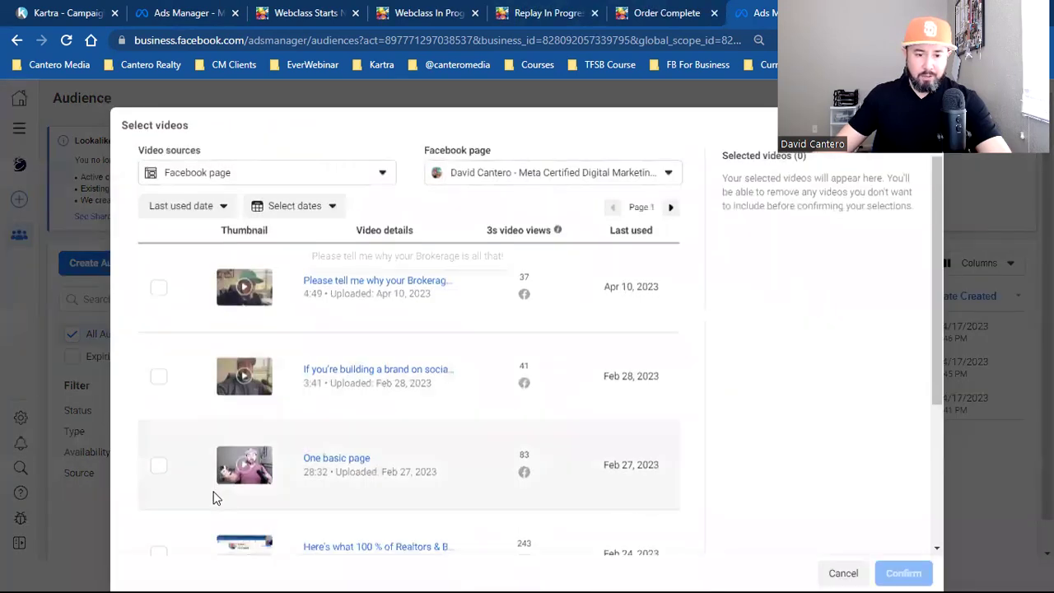
left_click(159, 465)
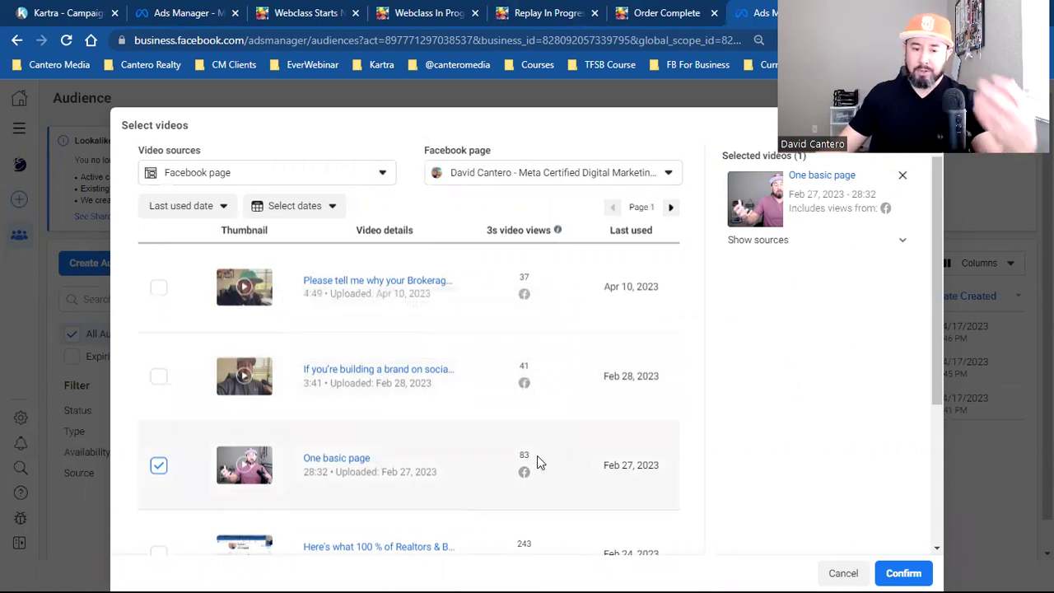
triple_click(328, 458)
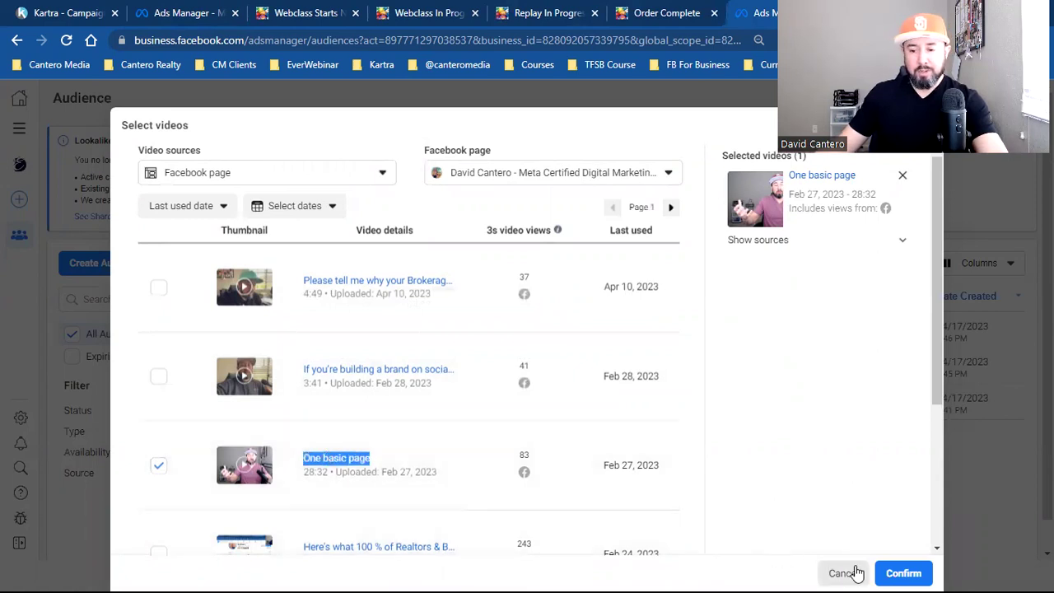
left_click(891, 576)
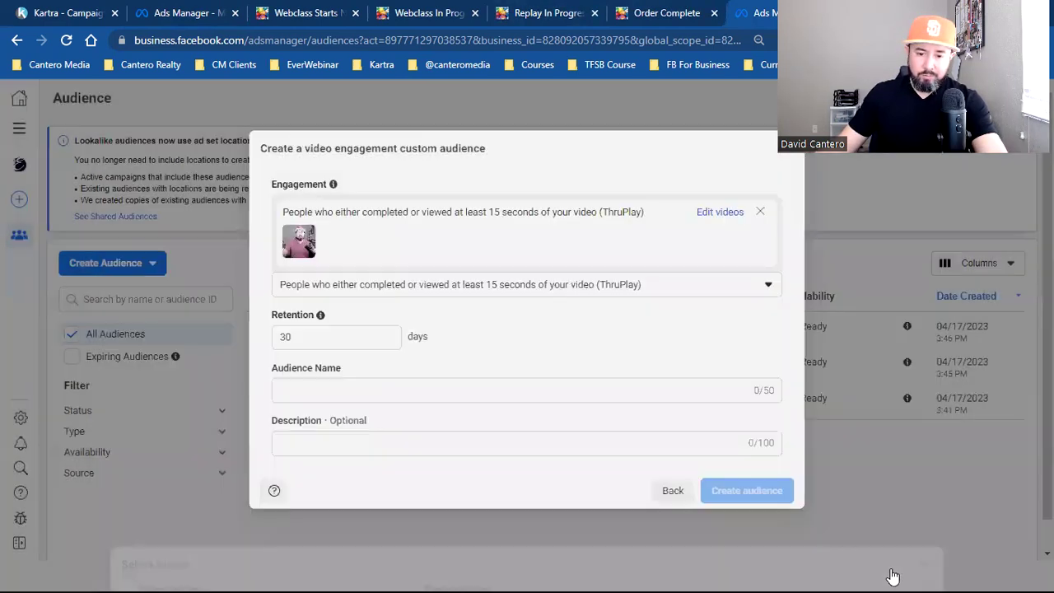
Name the video audience "One Basic Page (15 sec)", create it and close the completion dialog.
left_click(361, 388)
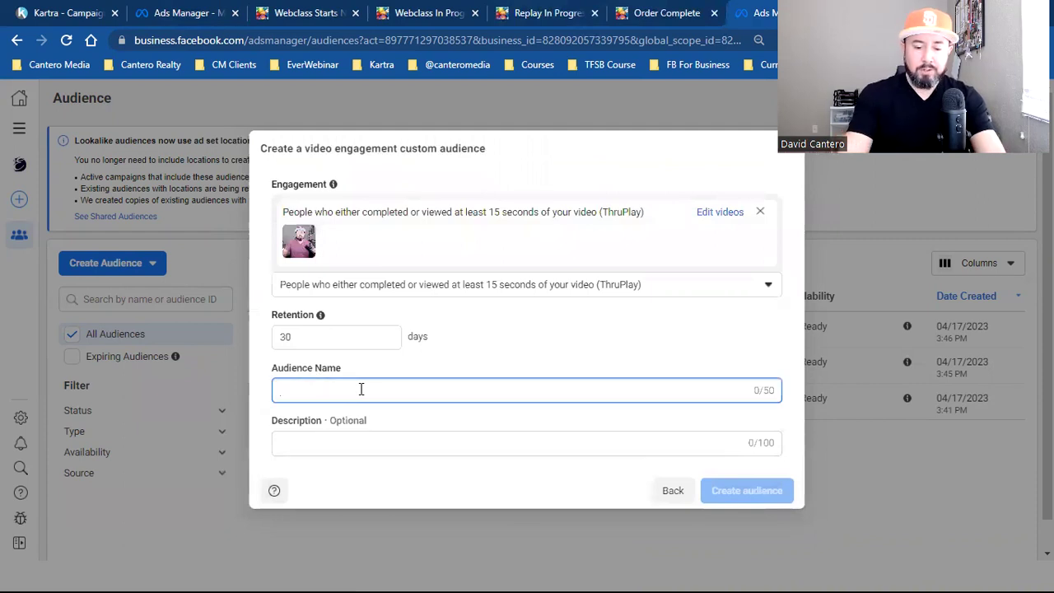
type("One Basic Page (15 sec")
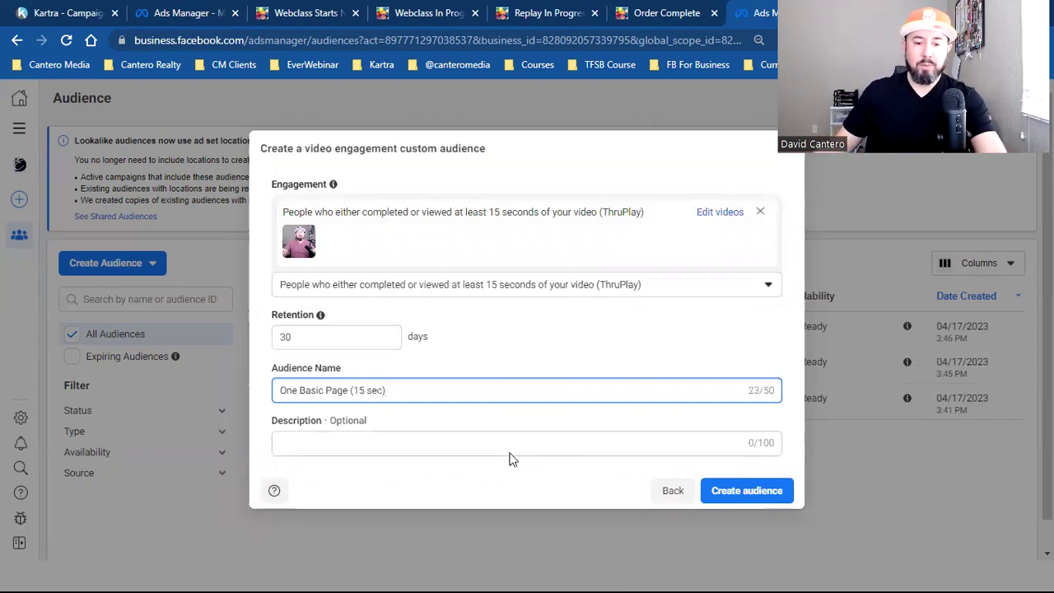
left_click(744, 499)
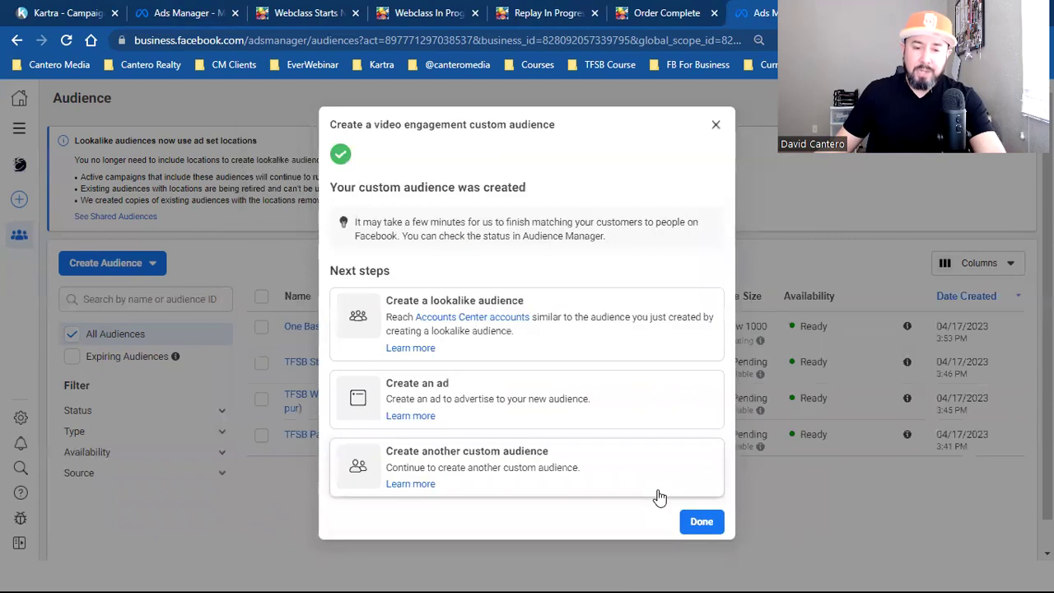
left_click(698, 517)
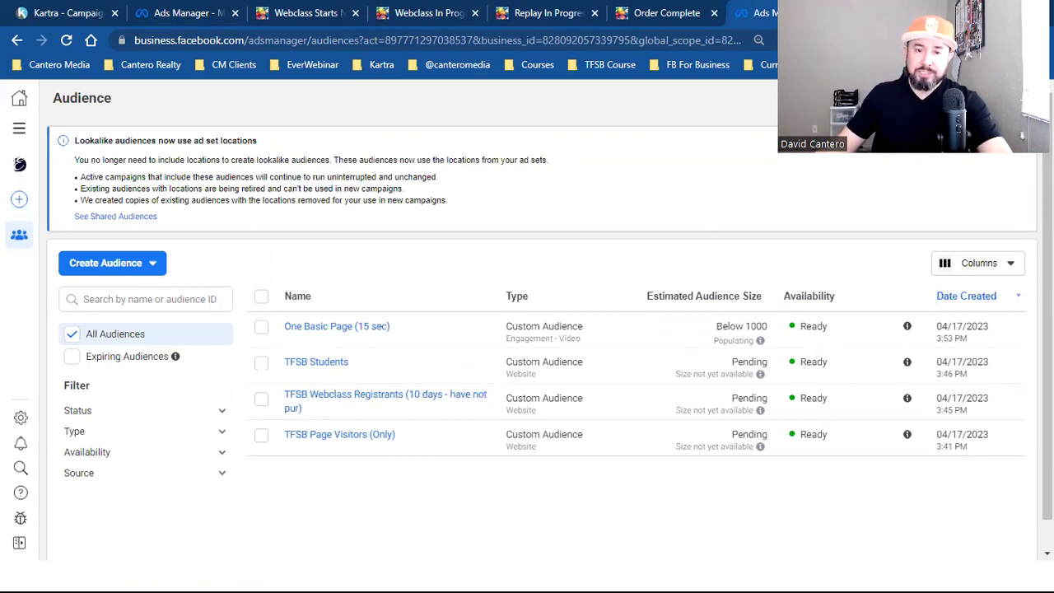
Open the bookmarked CM Clients property landing page in a new tab, review its content and sign-up form, and select its web address.
key("ctrl+t")
left_click(234, 64)
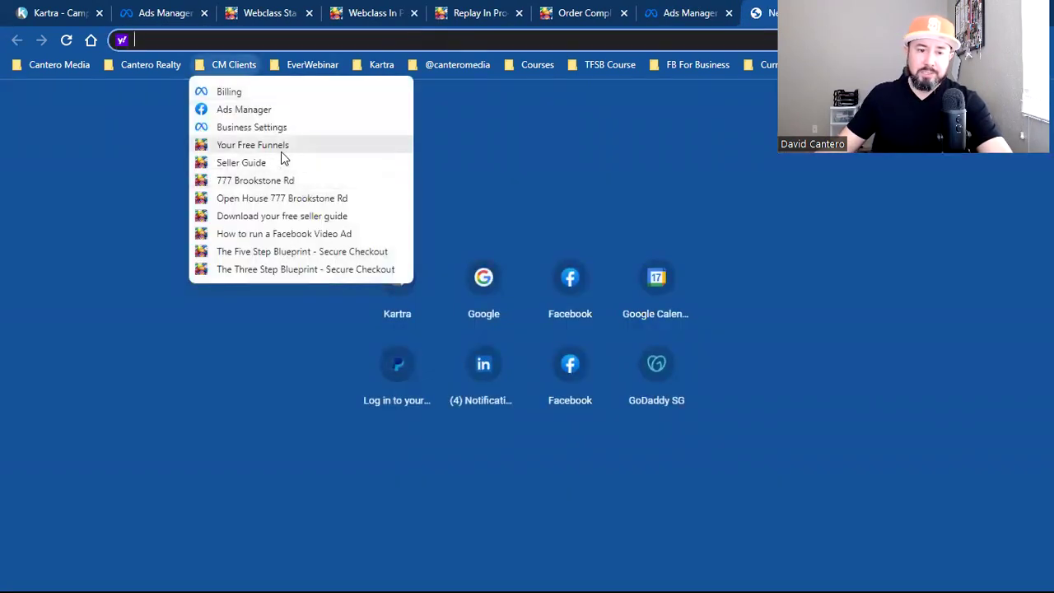
left_click(280, 178)
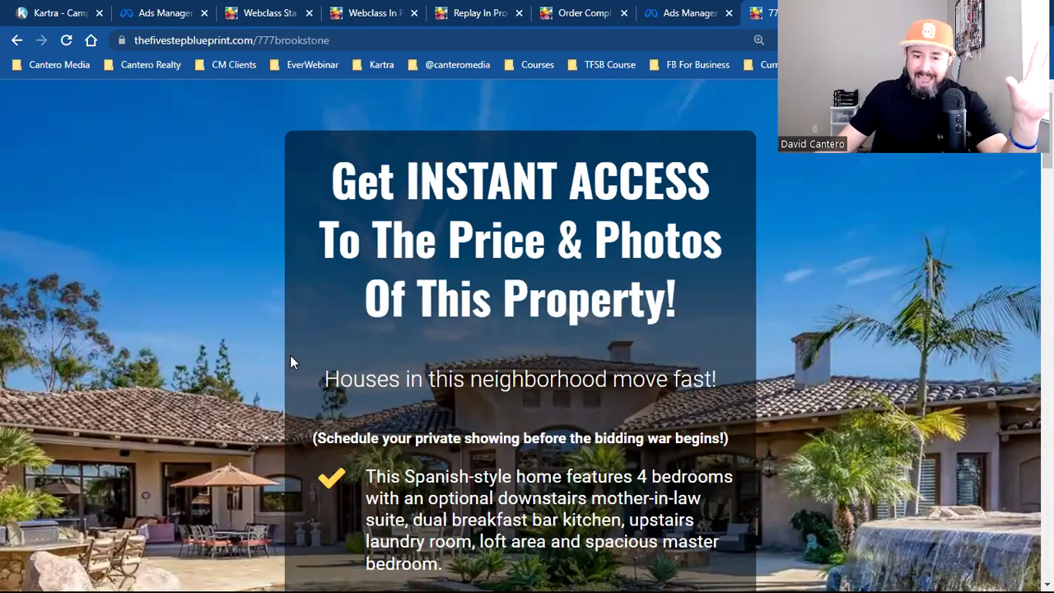
scroll(290, 360, "down", 5)
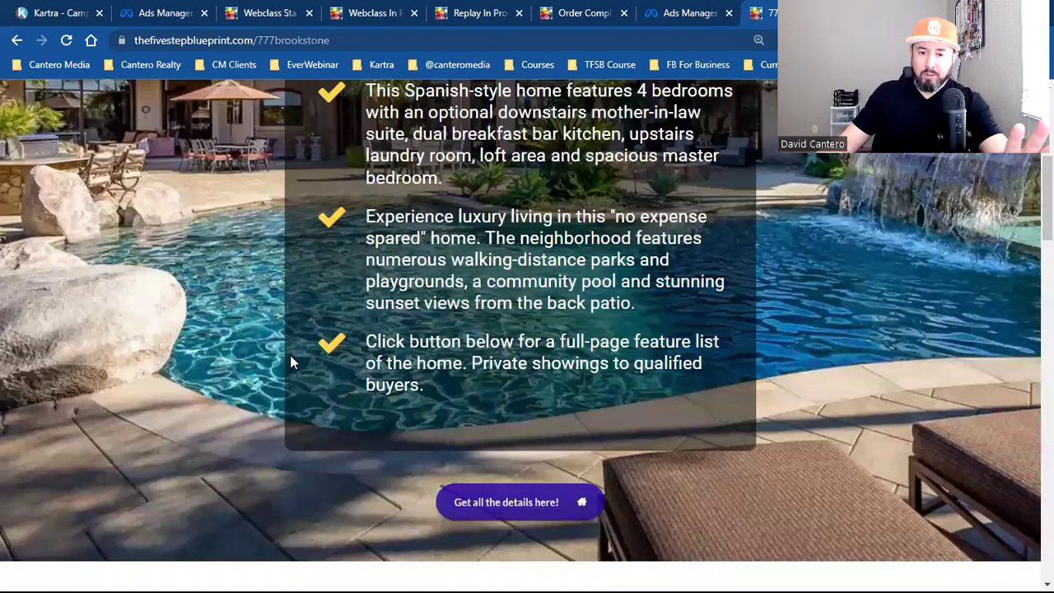
scroll(289, 360, "down", 5)
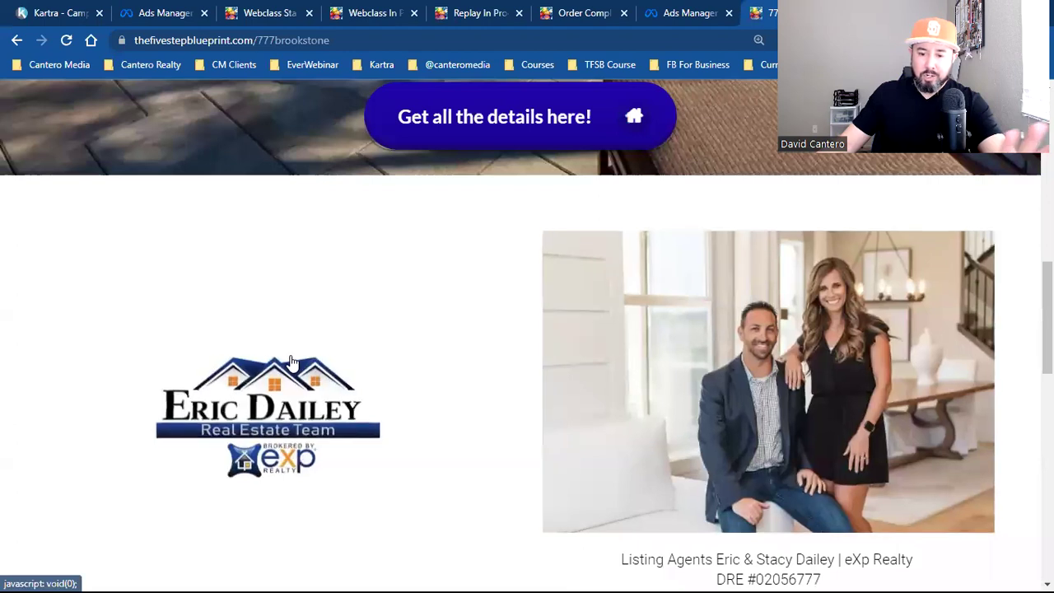
scroll(290, 361, "down", 10)
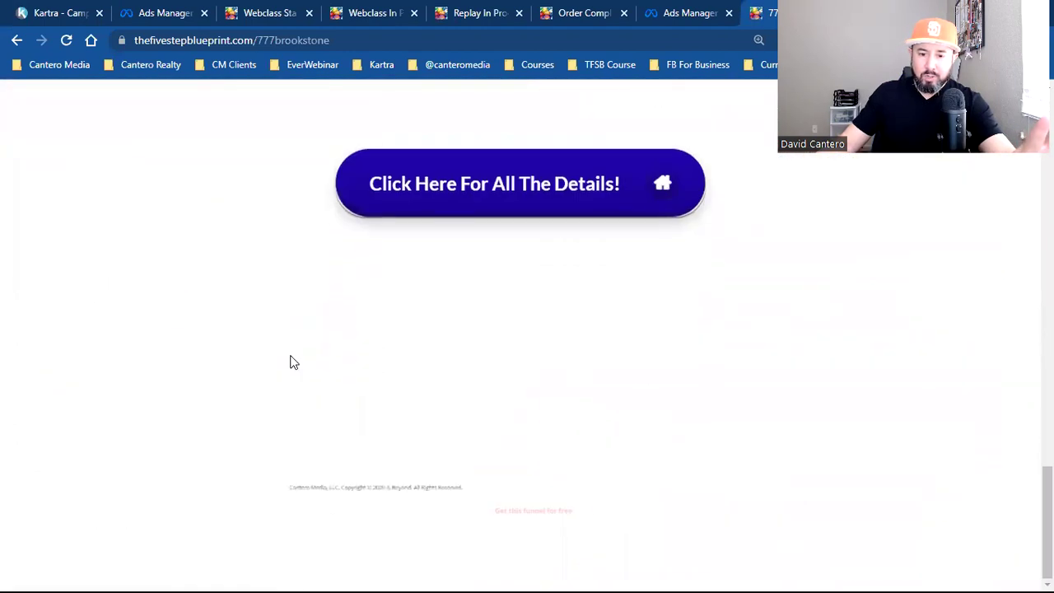
scroll(579, 386, "up", 8)
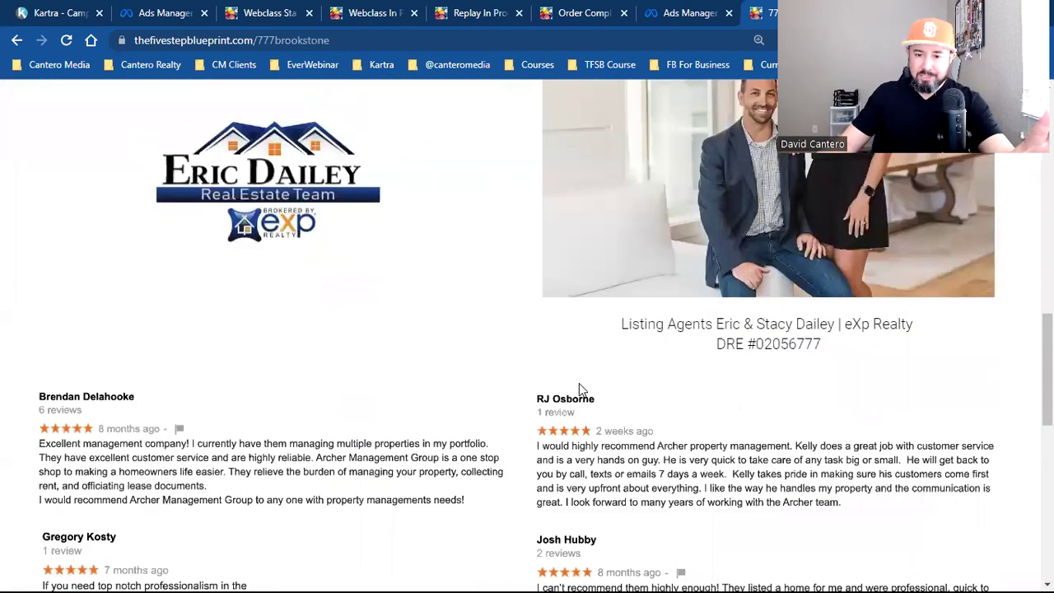
scroll(578, 387, "up", 10)
scroll(579, 382, "down", 5)
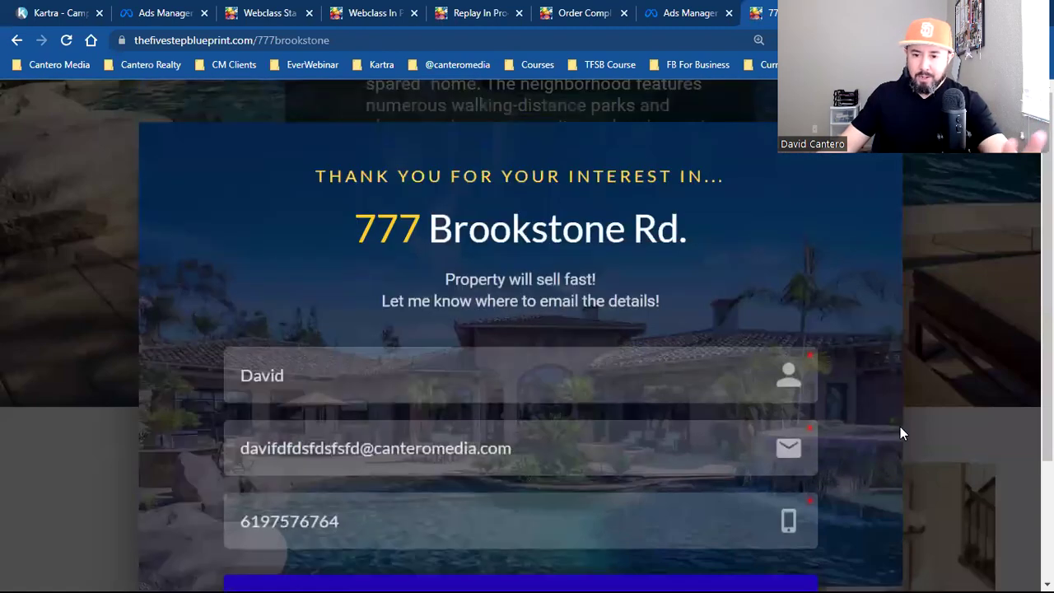
left_click(921, 420)
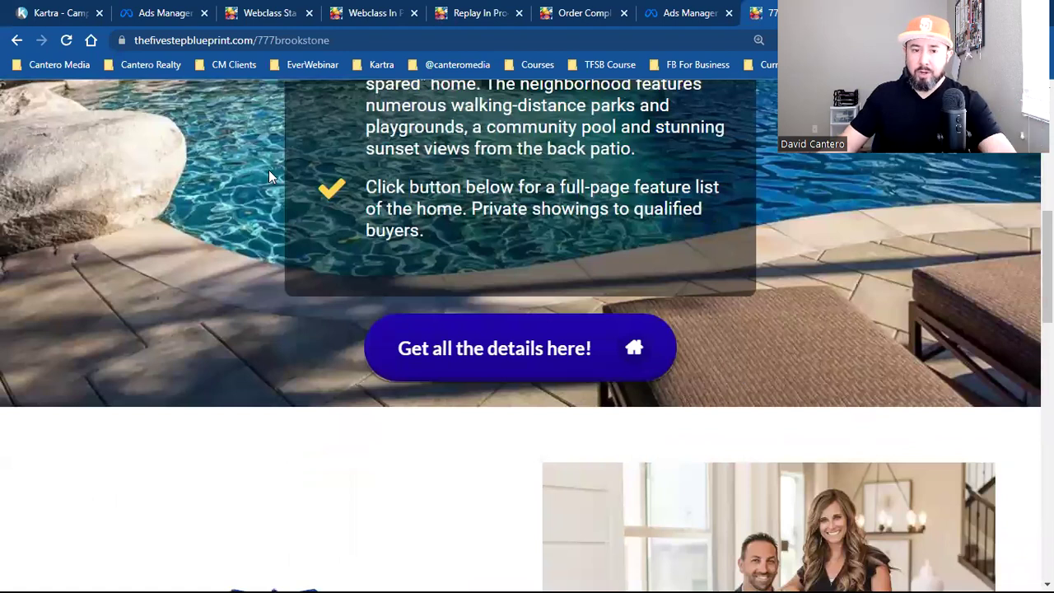
key("ctrl+l")
key("ctrl+a")
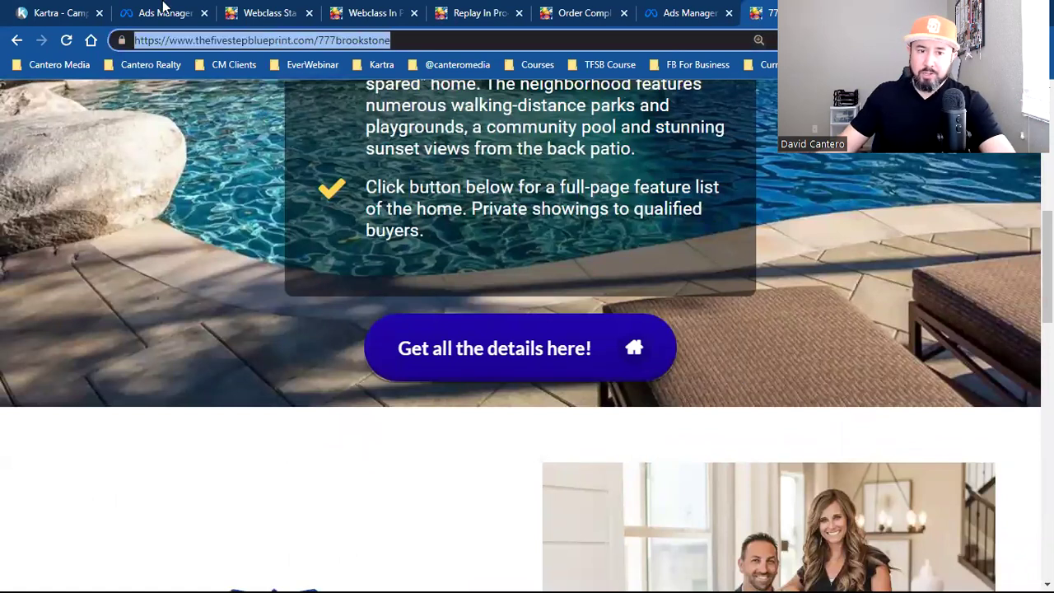
Switch back to Ads Manager, reopen the New Leads Ad Set and check which custom audiences it offers.
left_click(659, 7)
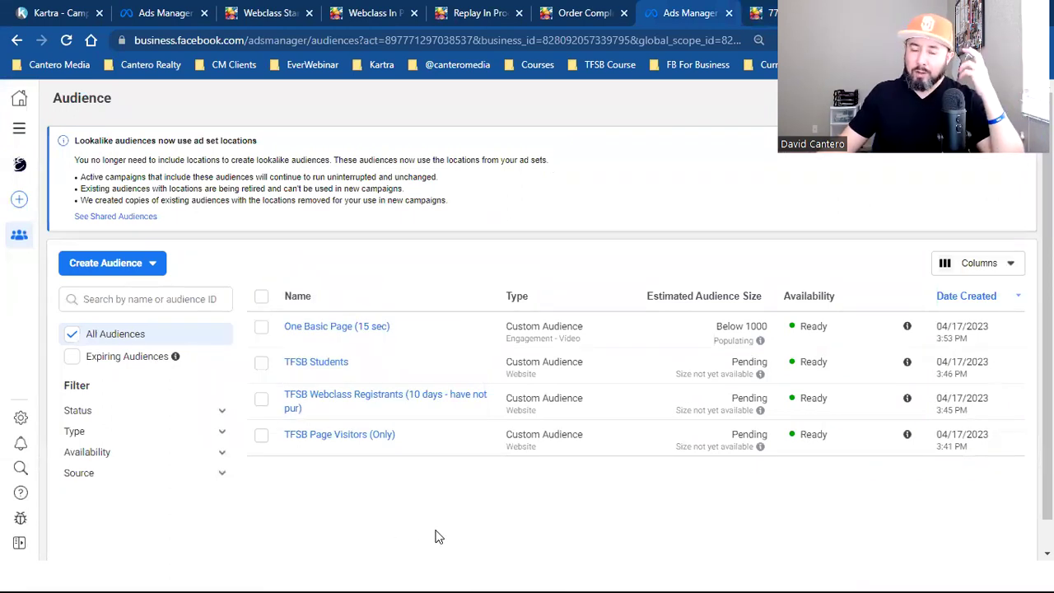
key("ctrl+2")
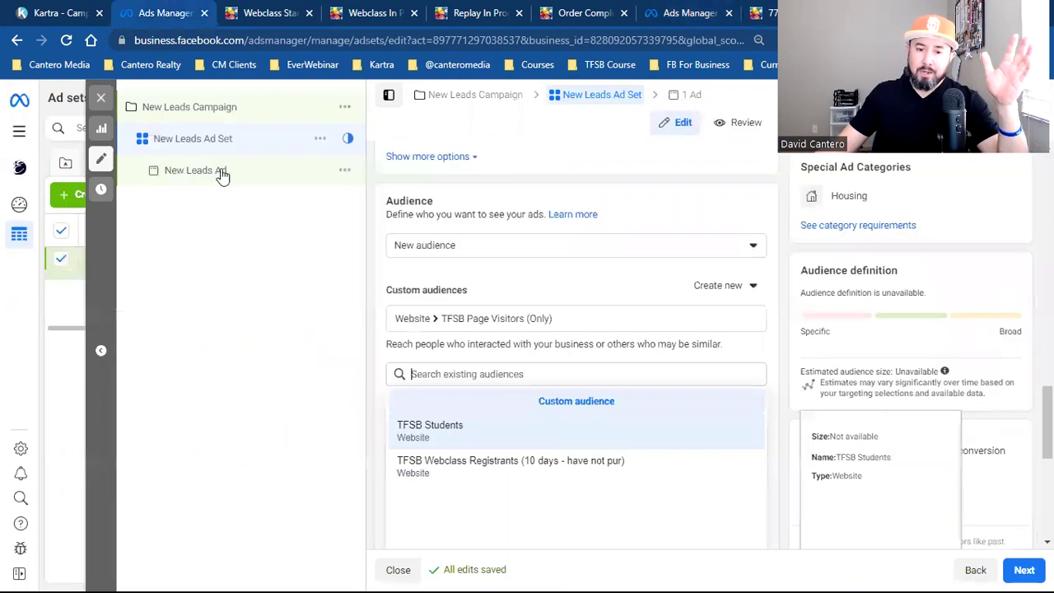
left_click(99, 101)
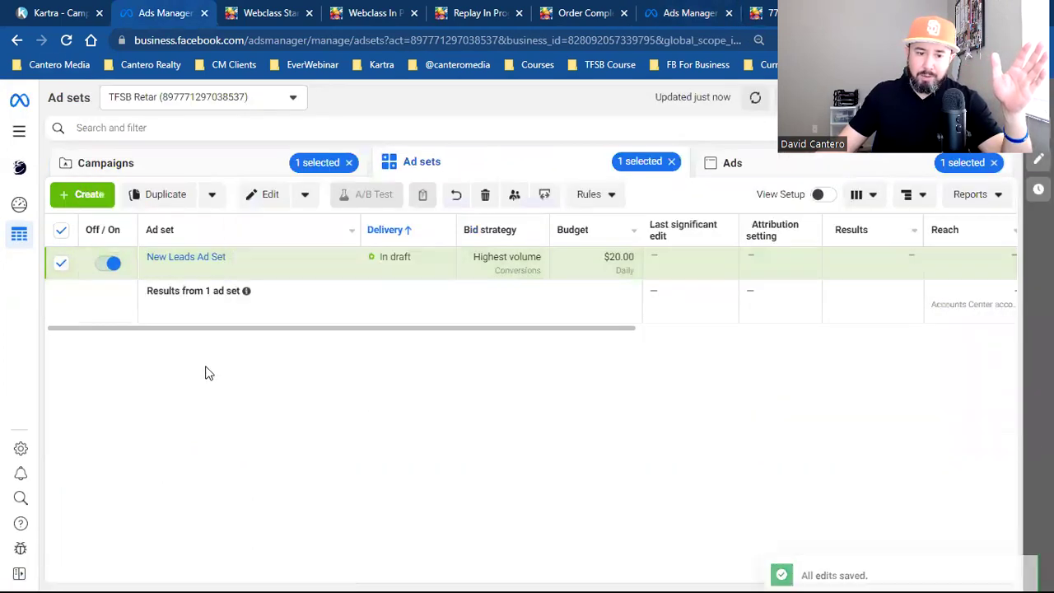
mouse_move(280, 274)
left_click(222, 270)
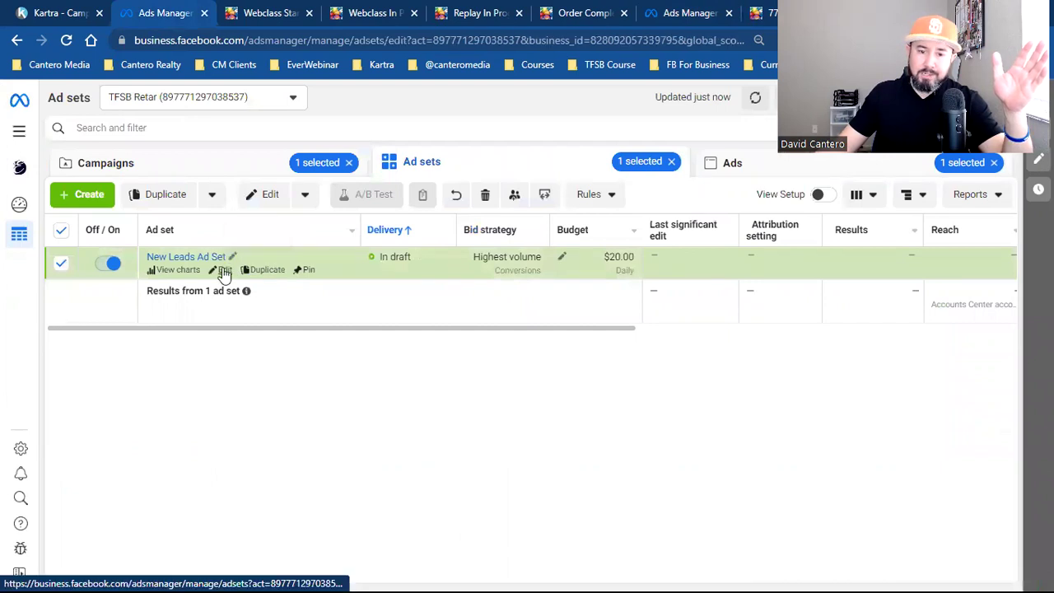
scroll(572, 371, "down", 5)
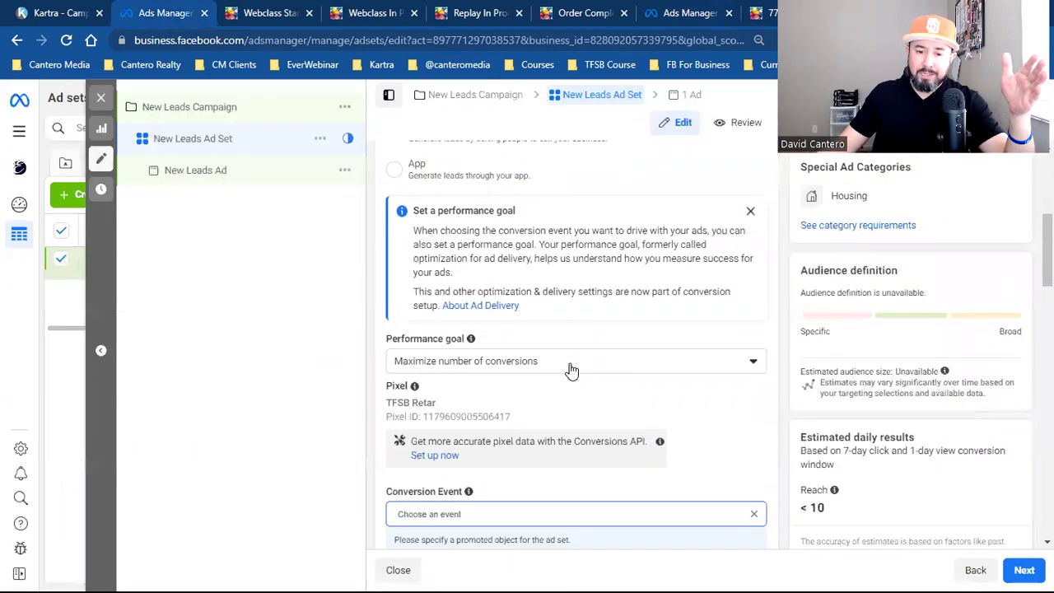
scroll(572, 371, "down", 8)
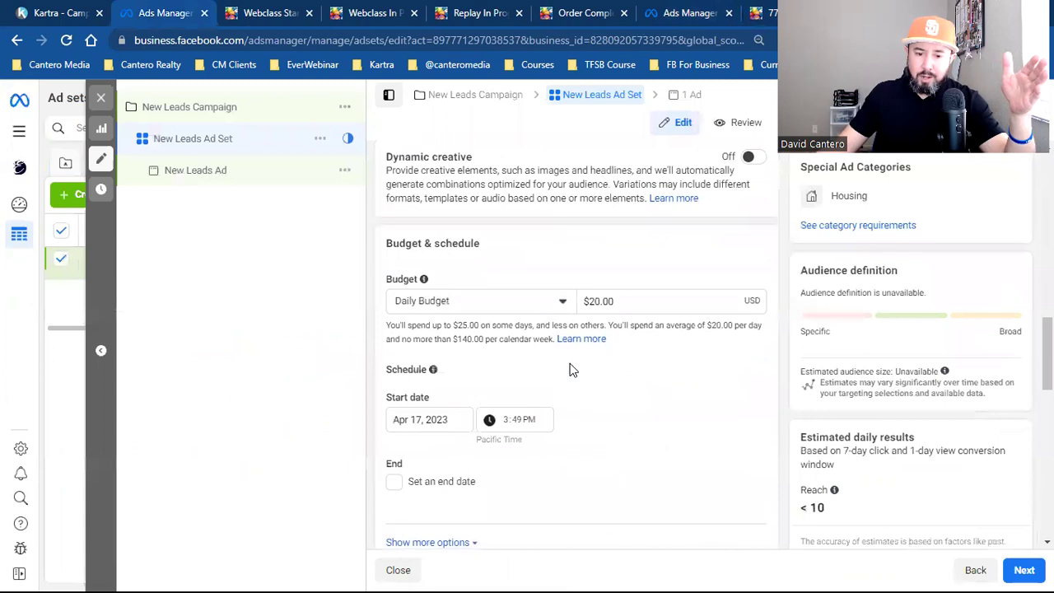
scroll(571, 371, "down", 3)
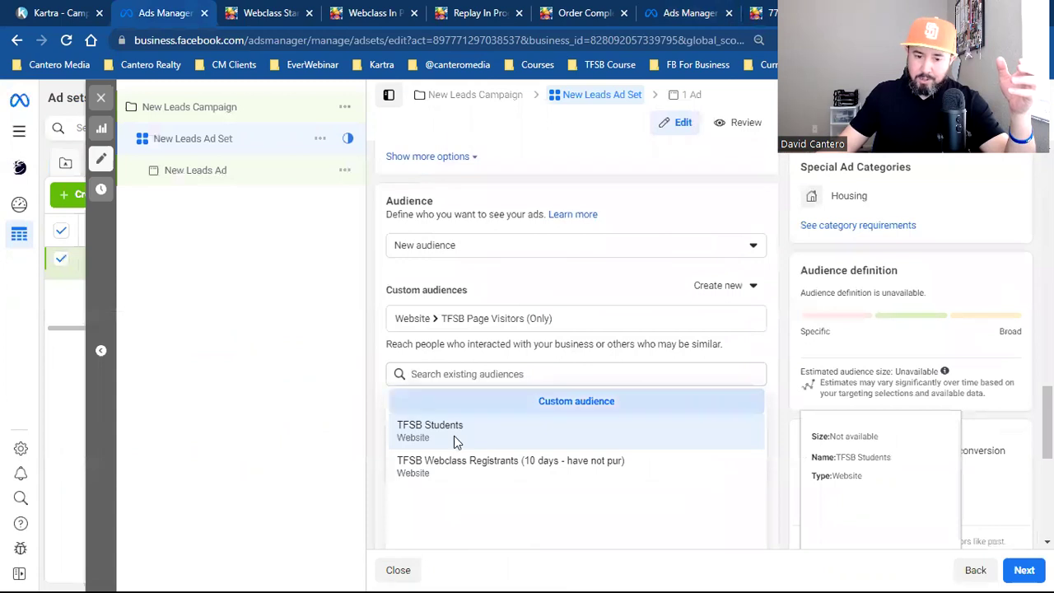
Close the ad set editor, reload Ads Manager and reopen the New Leads Campaign, advancing to its ad set.
left_click(100, 97)
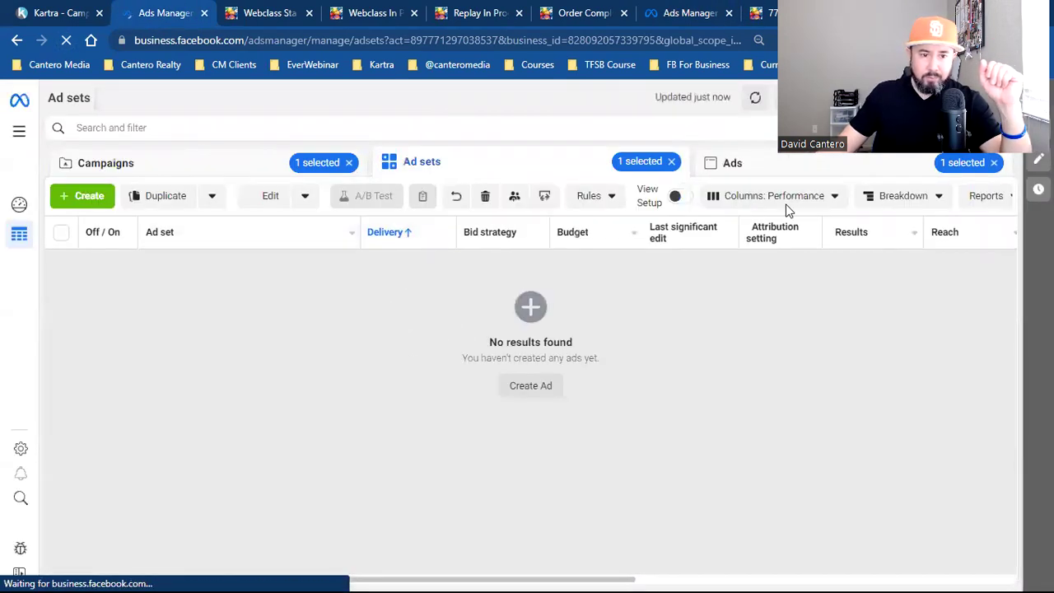
left_click(236, 170)
left_click(222, 272)
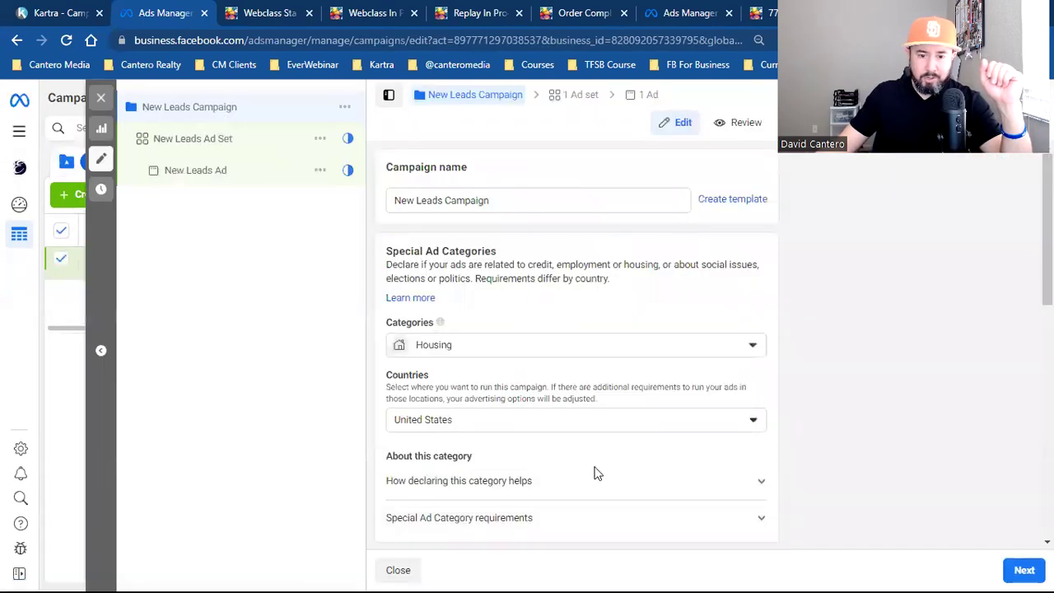
left_click(1022, 569)
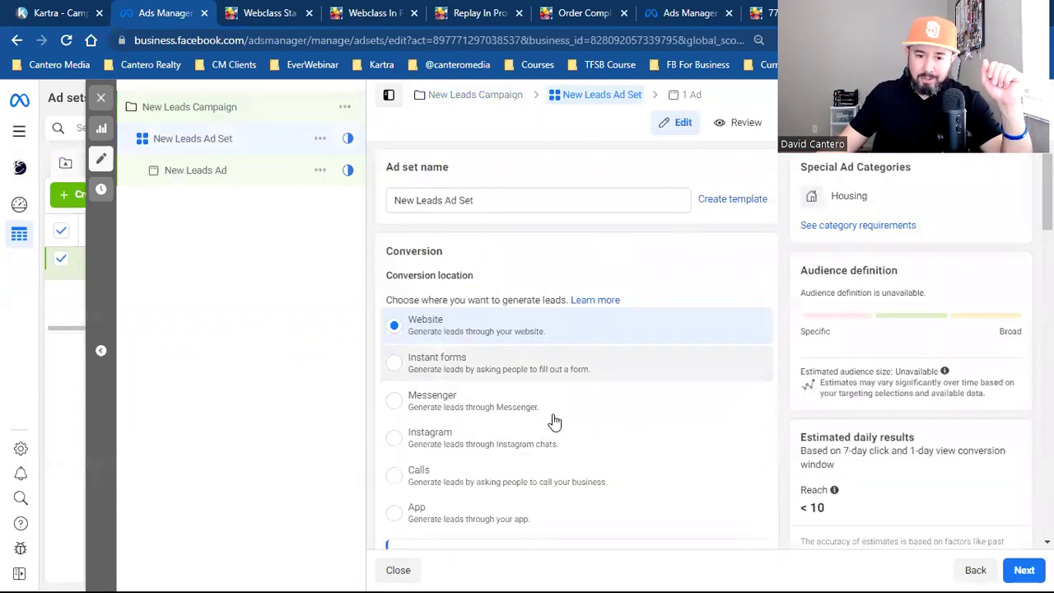
Remove TFSB Page Visitors (Only) from the ad set's custom audiences and show the list of existing audiences.
scroll(616, 357, "down", 7)
scroll(488, 318, "down", 9)
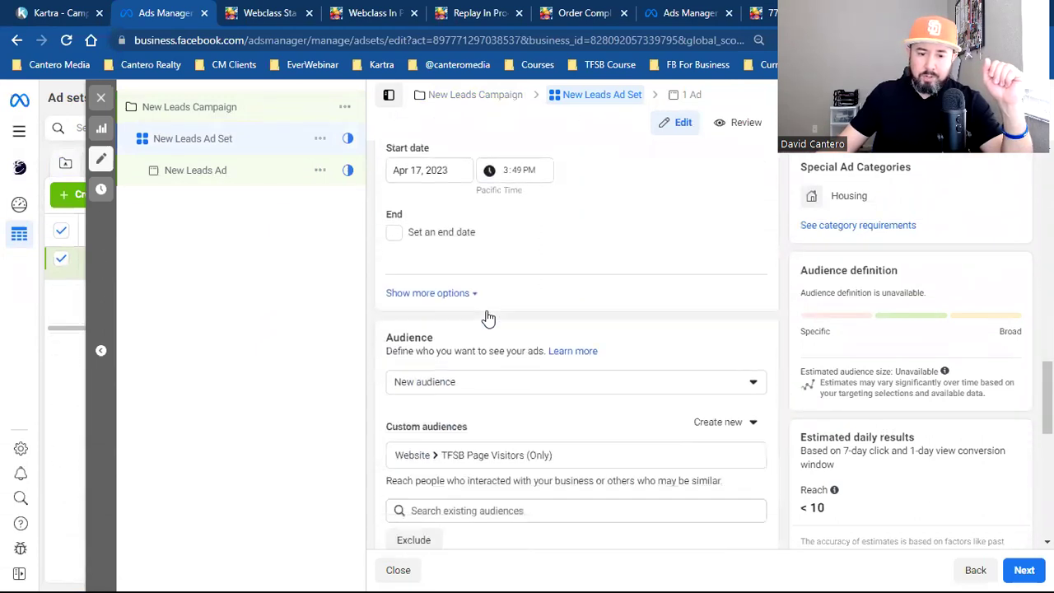
scroll(489, 318, "down", 1)
scroll(695, 334, "down", 1)
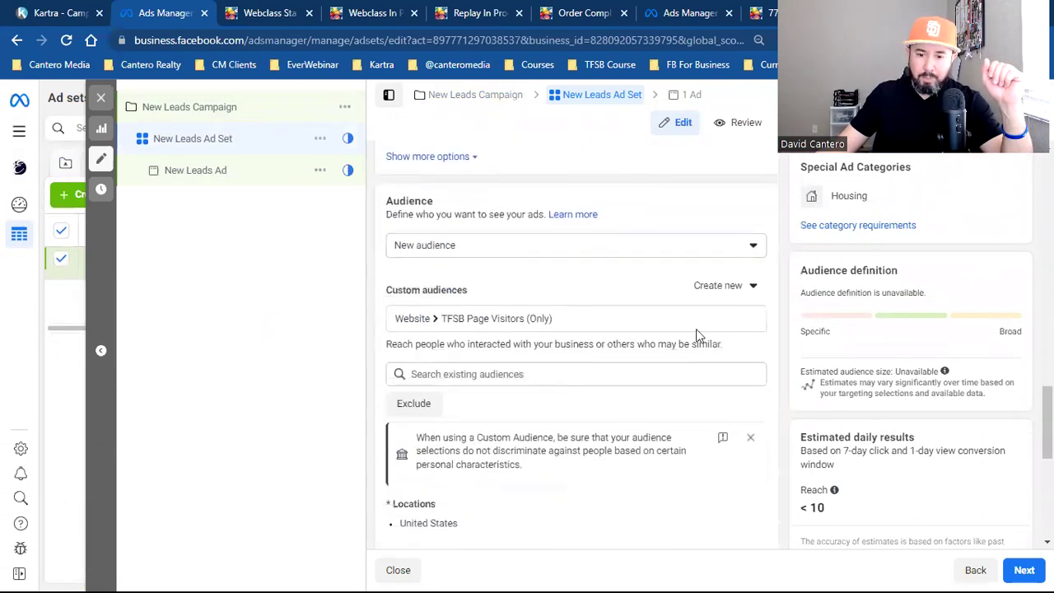
left_click(750, 318)
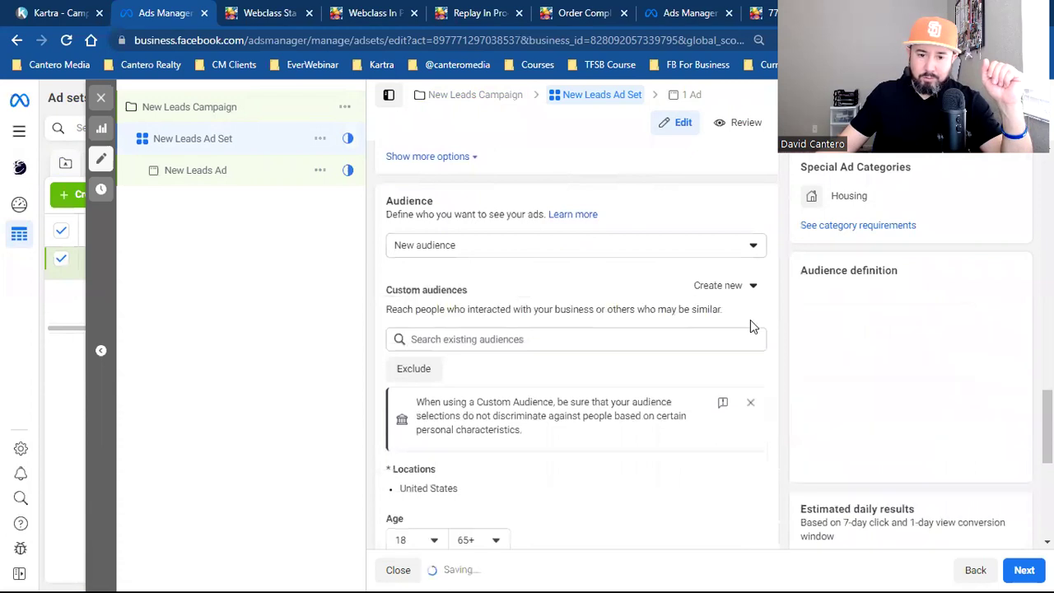
left_click(436, 247)
left_click(433, 245)
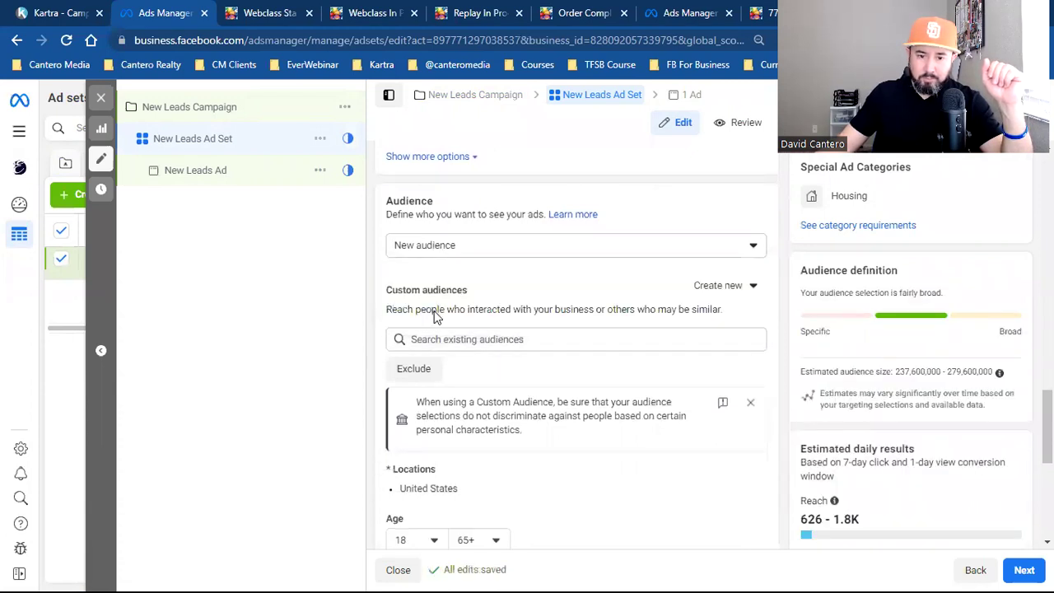
left_click(449, 340)
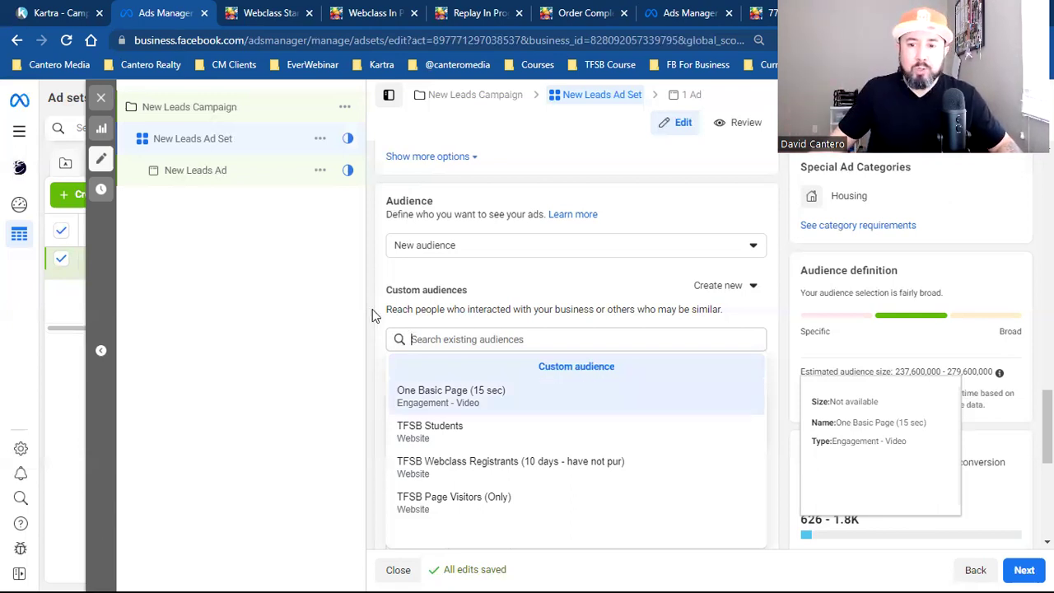
Examine the property landing page again, including the sign-up form for getting the details, and close the form.
left_click(762, 12)
scroll(715, 434, "up", 4)
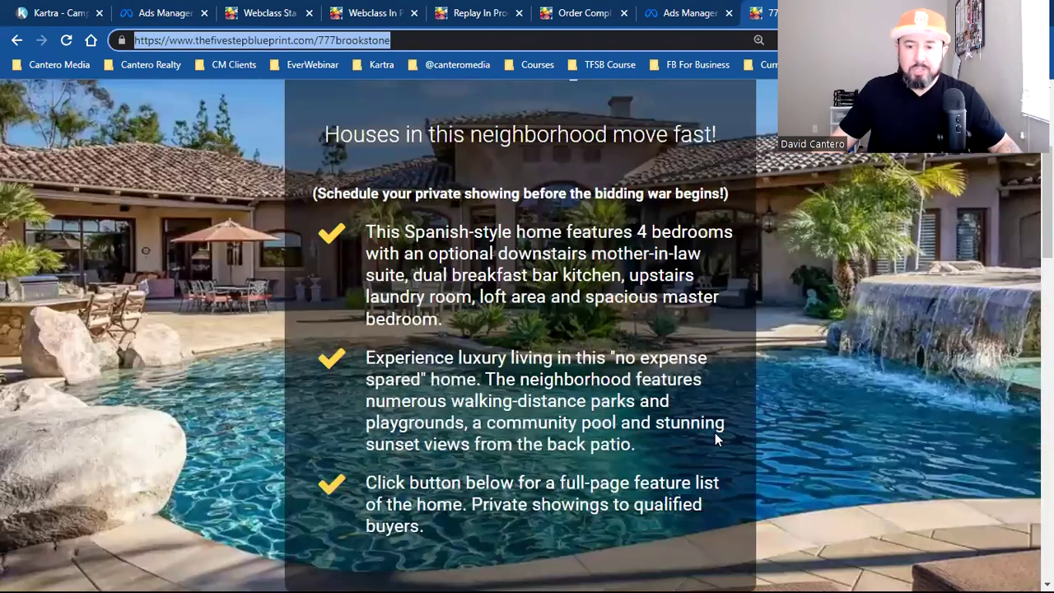
scroll(772, 401, "up", 3)
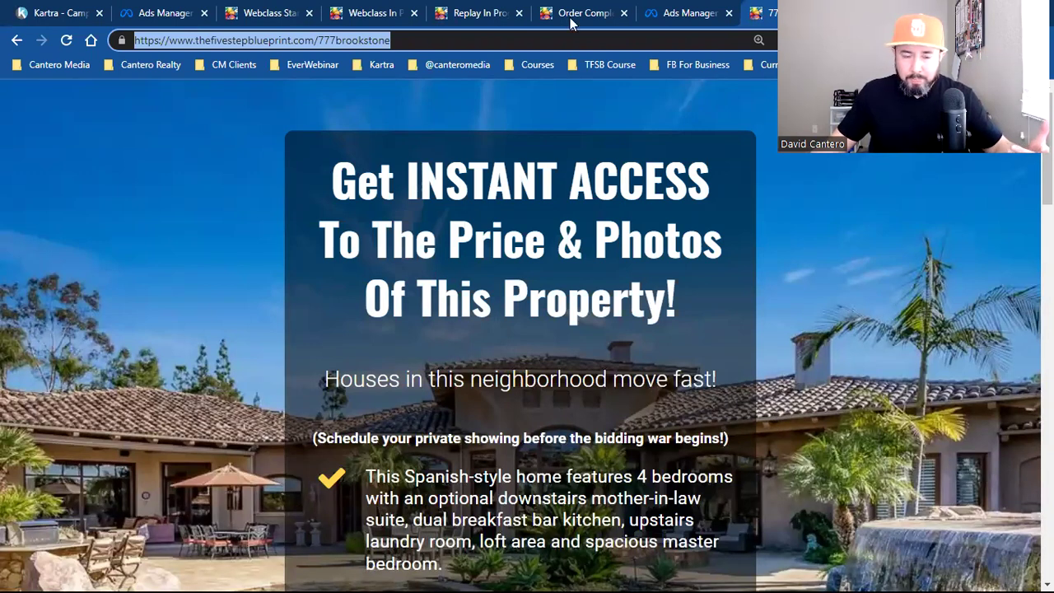
mouse_move(672, 7)
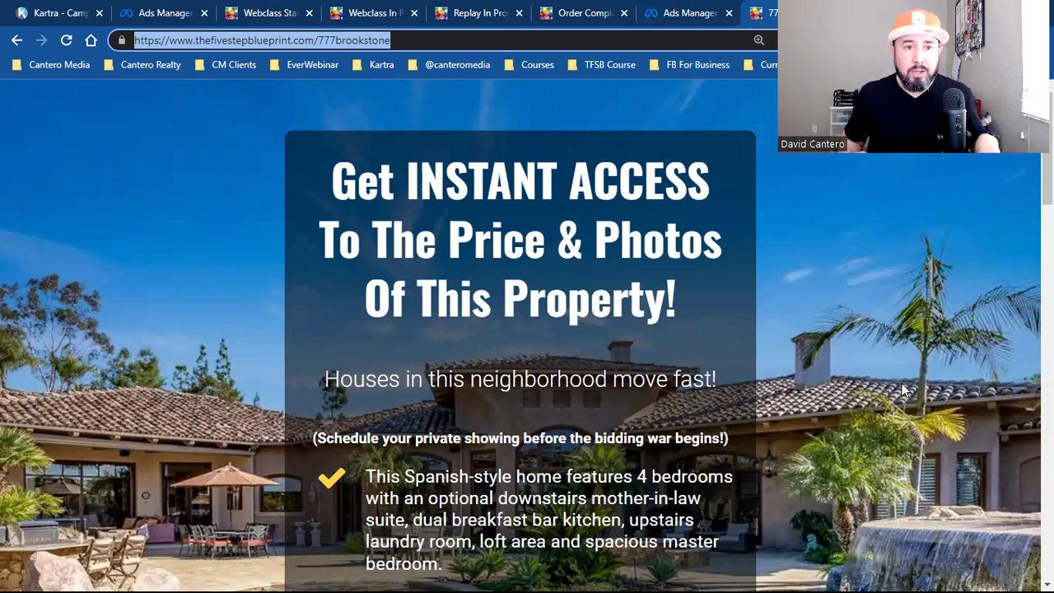
scroll(625, 392, "down", 6)
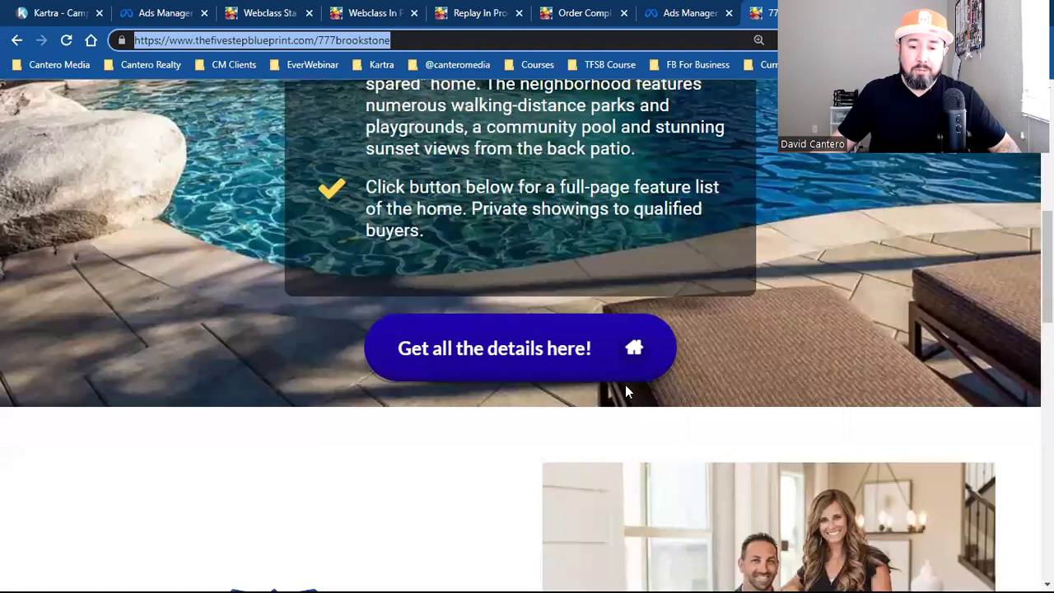
left_click(630, 362)
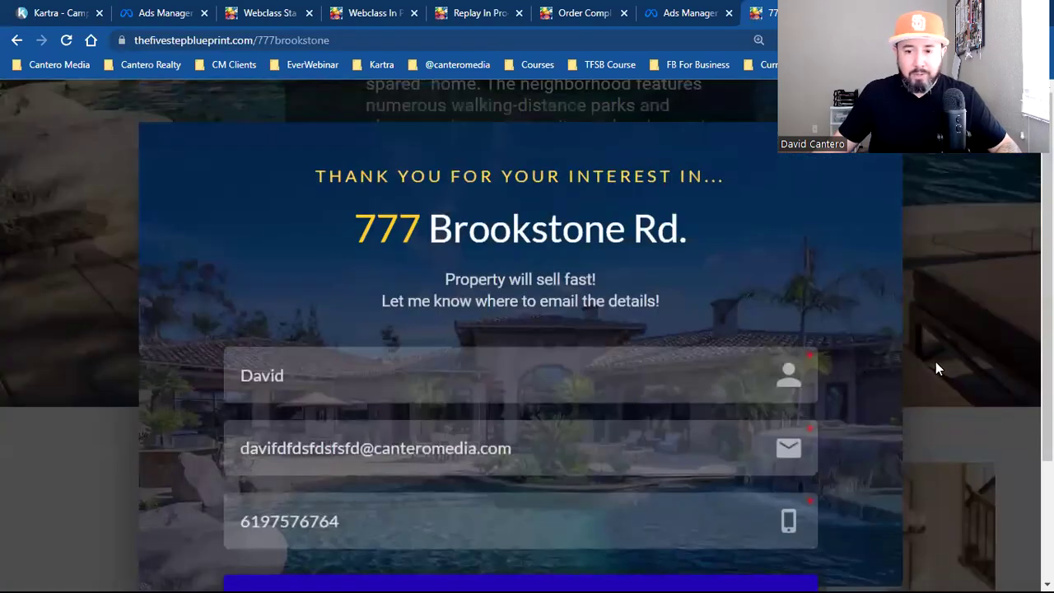
left_click(936, 366)
scroll(969, 436, "up", 6)
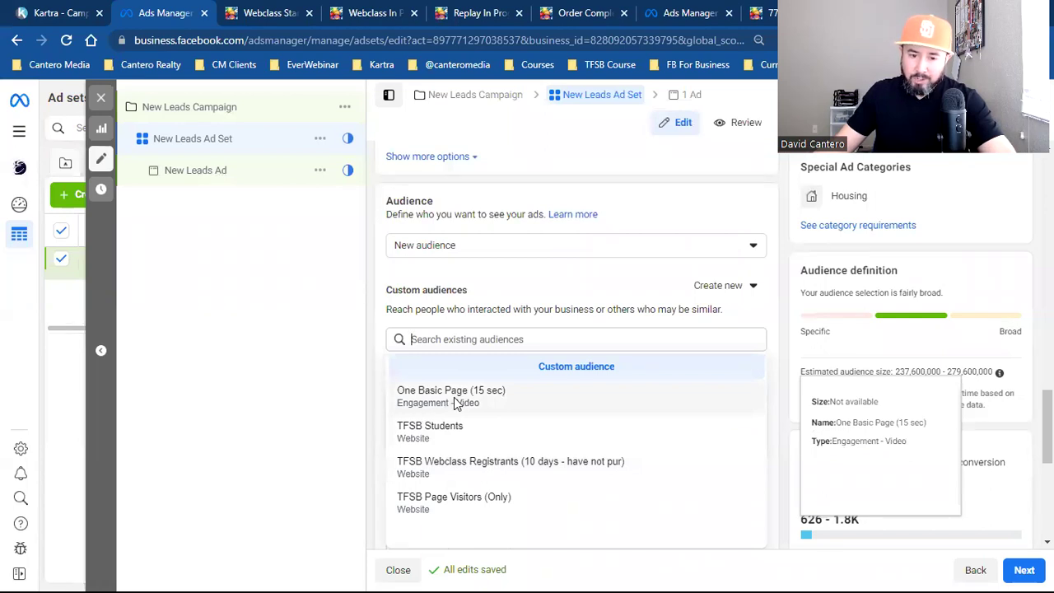
Include the One Basic Page (15 sec) and TFSB Page Visitors (Only) custom audiences in the New Leads Ad Set.
left_click(454, 397)
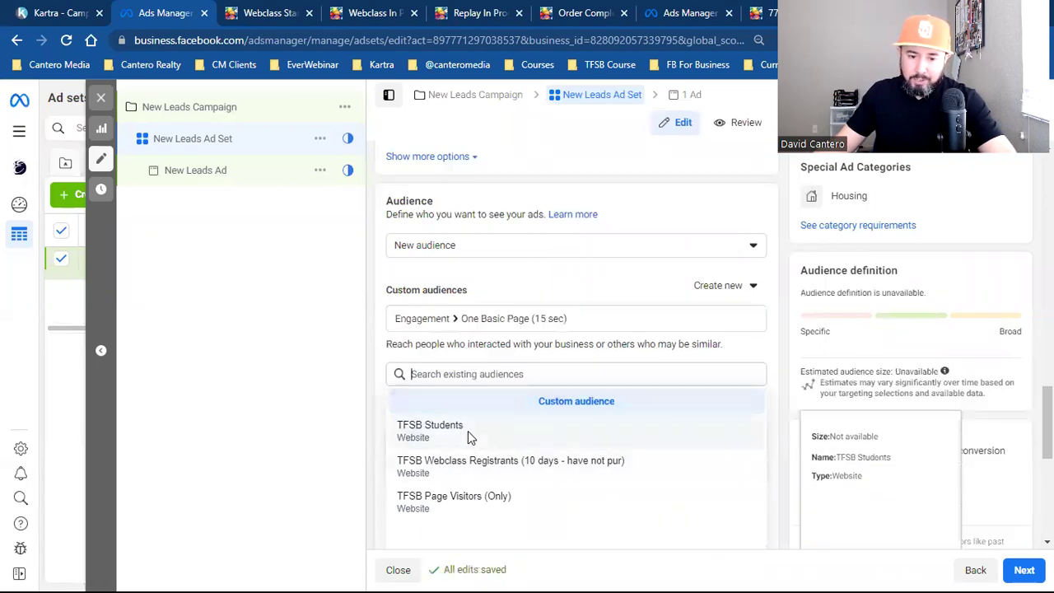
left_click(459, 502)
left_click(372, 411)
scroll(403, 288, "down", 2)
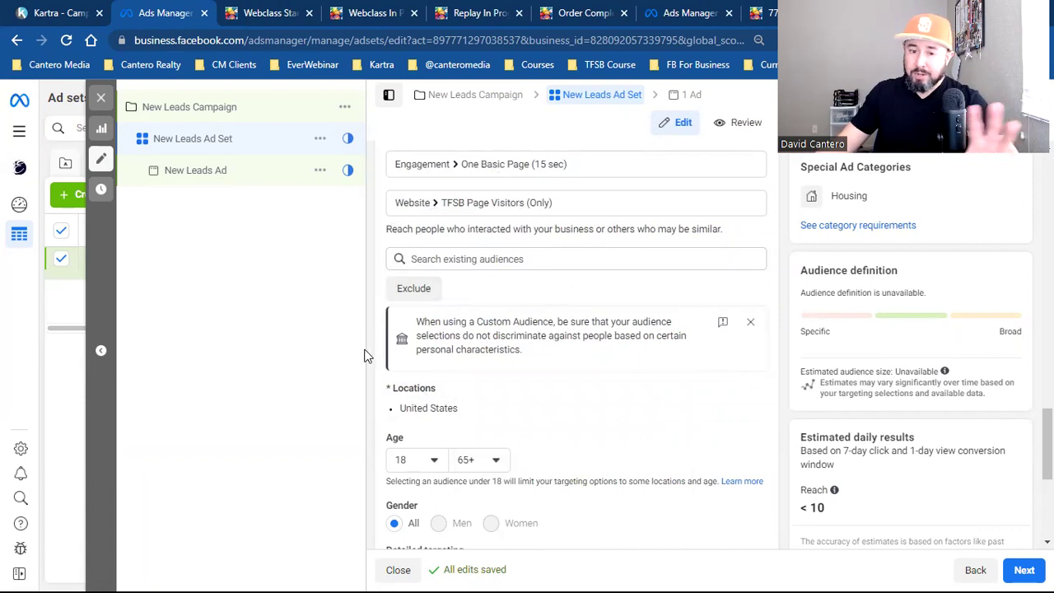
Exclude the TFSB Students and TFSB Webclass Registrants (10 days - have not pur) audiences from the ad set.
left_click(412, 289)
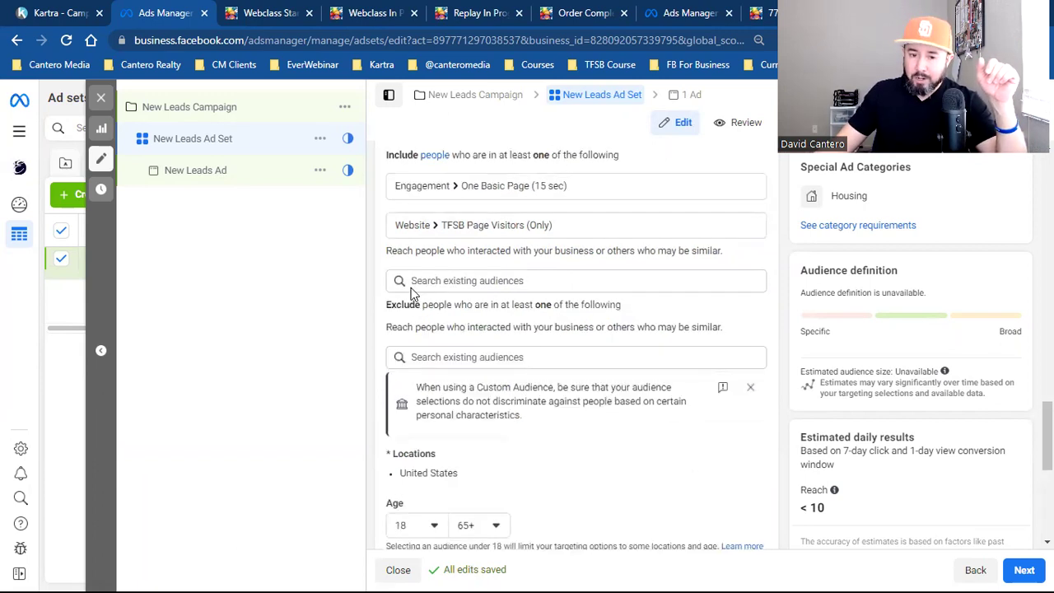
left_click(457, 356)
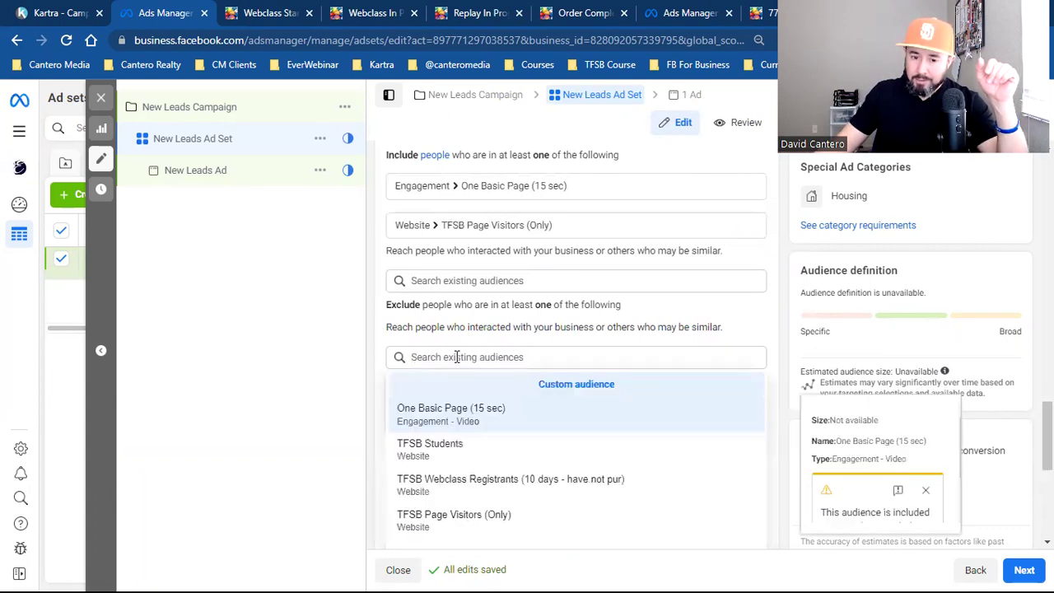
left_click(466, 445)
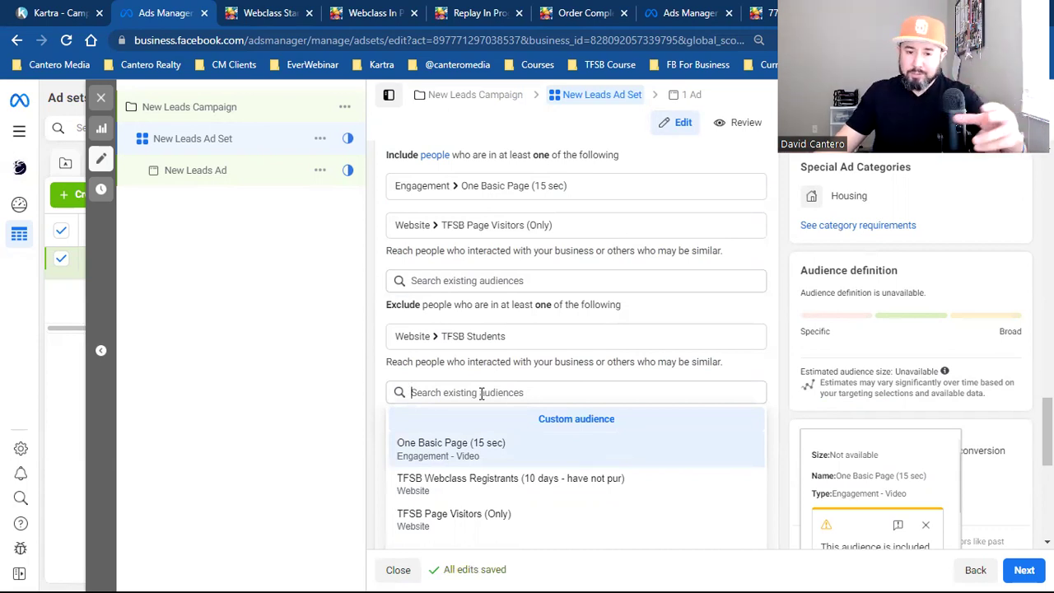
left_click(488, 486)
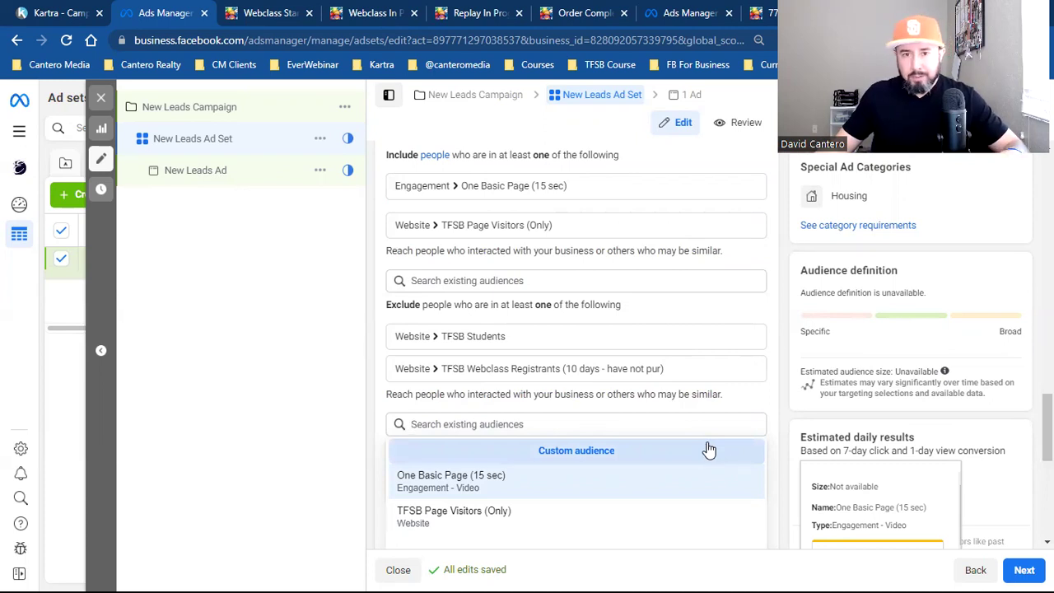
left_click(588, 122)
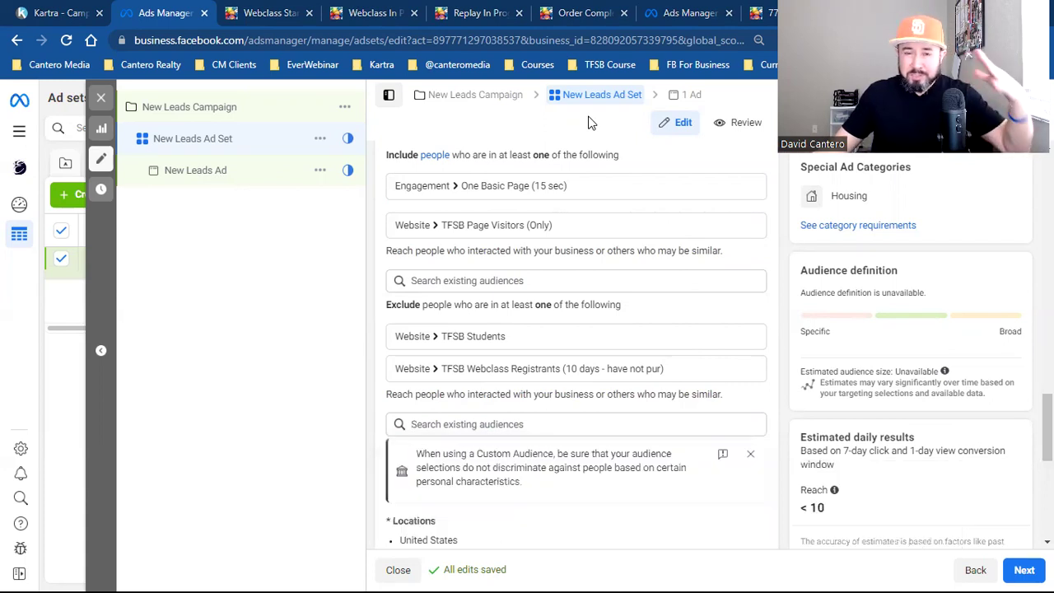